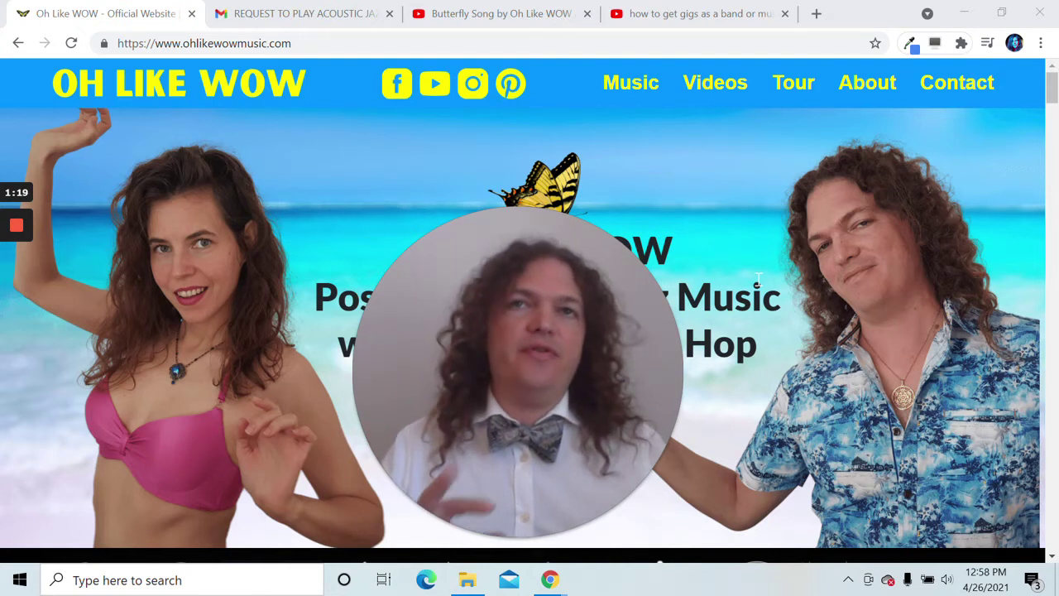
# - Scroll and drag around the open page to look over its content
pyautogui.moveTo(637, 271)
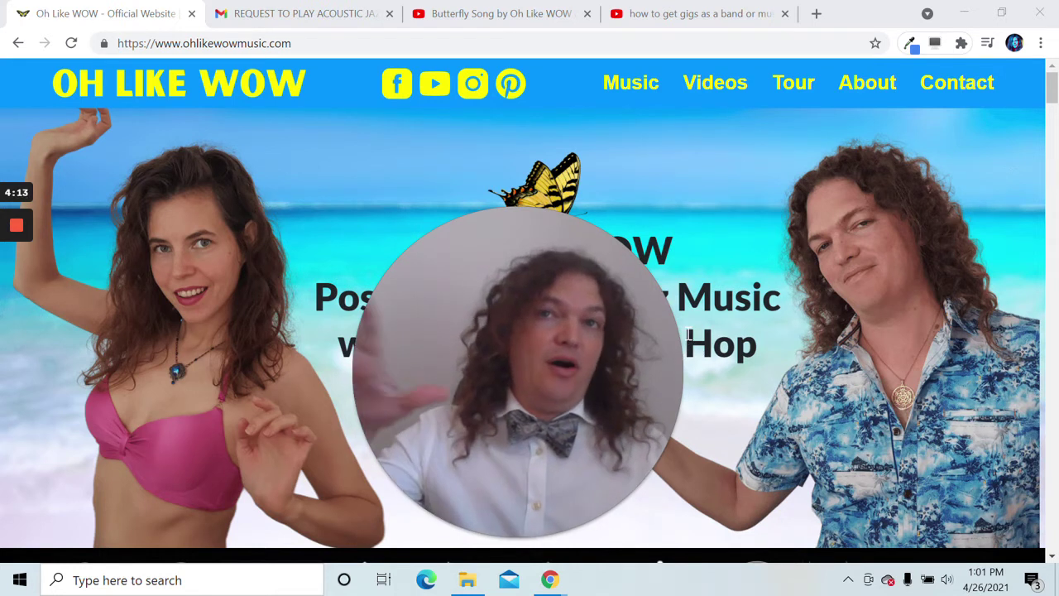
pyautogui.moveTo(588, 324)
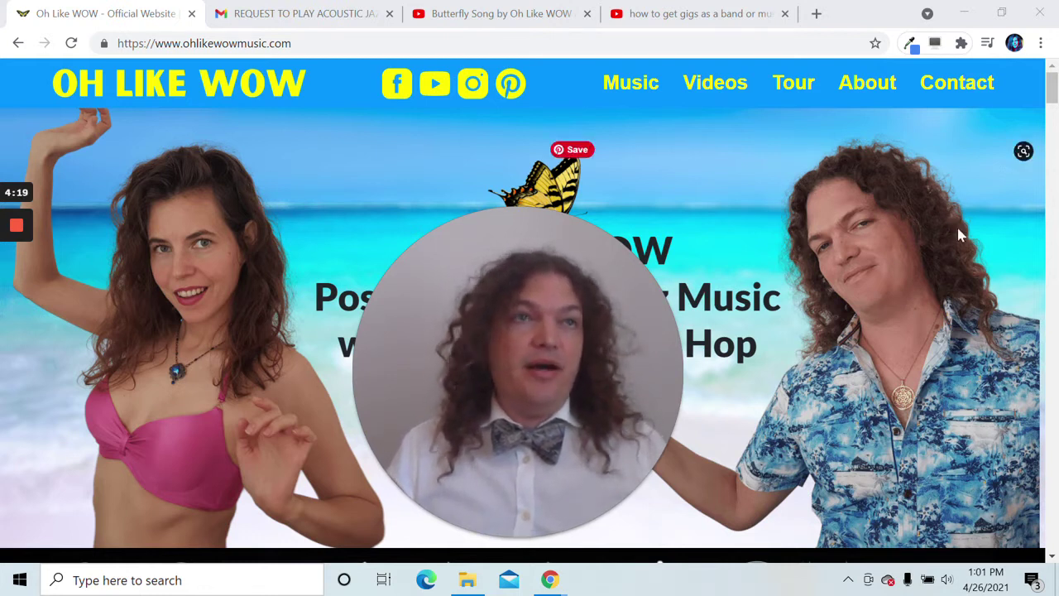
pyautogui.moveTo(1055, 100); pyautogui.dragTo(1056, 113)
pyautogui.moveTo(650, 329); pyautogui.dragTo(333, 354)
pyautogui.scroll(-4, 691, 347)
pyautogui.scroll(-9, 692, 347)
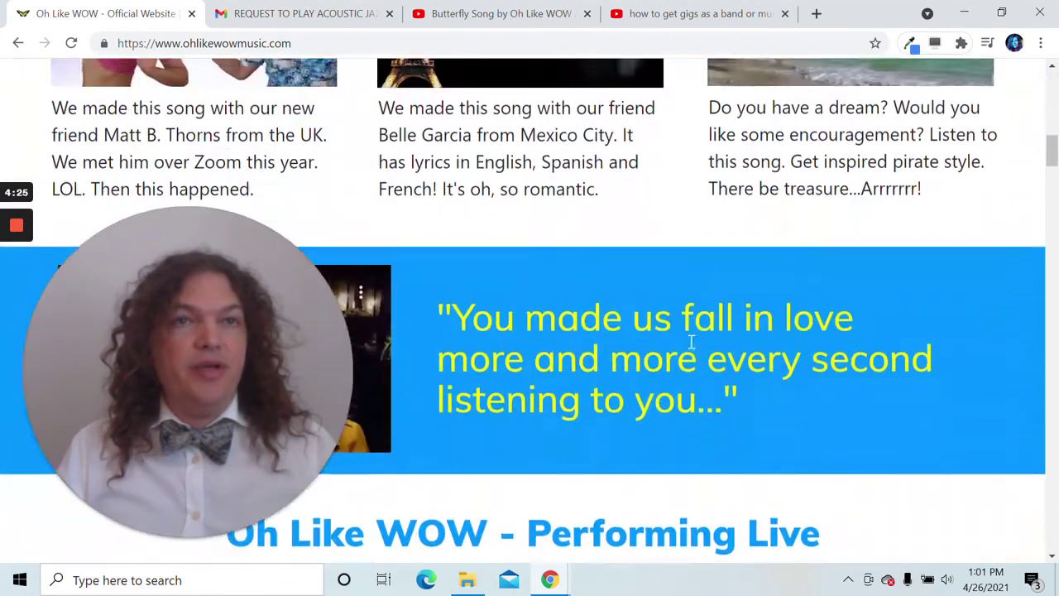
pyautogui.scroll(-7, 692, 336)
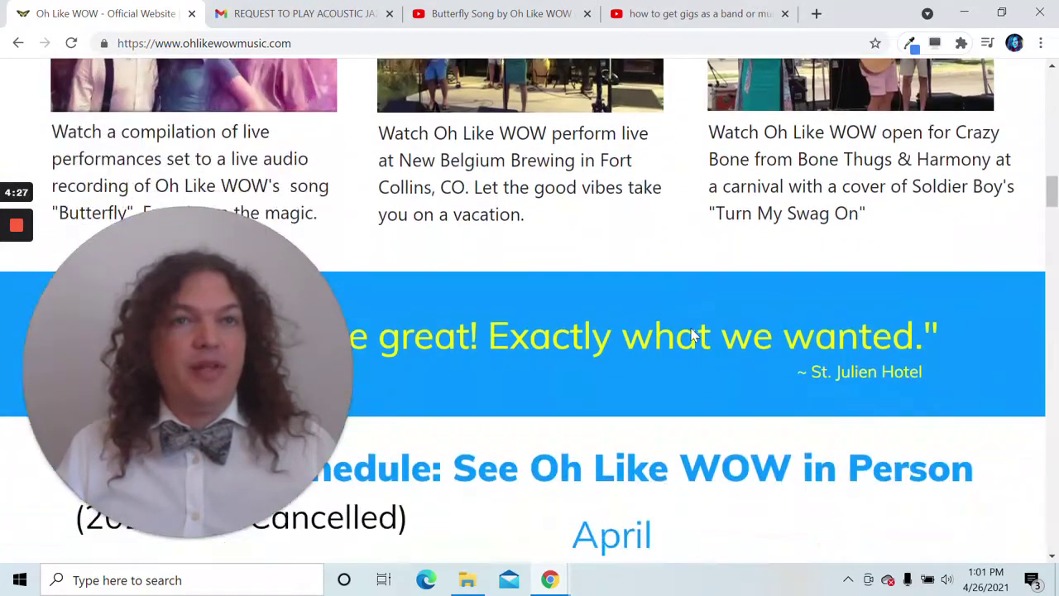
pyautogui.scroll(-15, 693, 336)
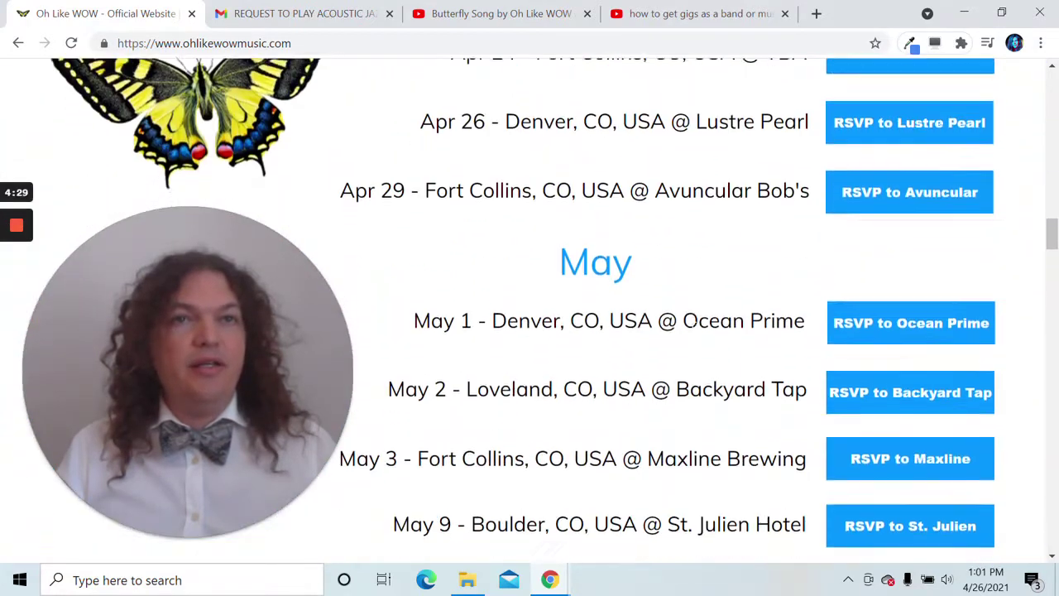
pyautogui.scroll(-15, 694, 336)
pyautogui.moveTo(25, 361); pyautogui.dragTo(432, 359)
pyautogui.scroll(-15, 431, 364)
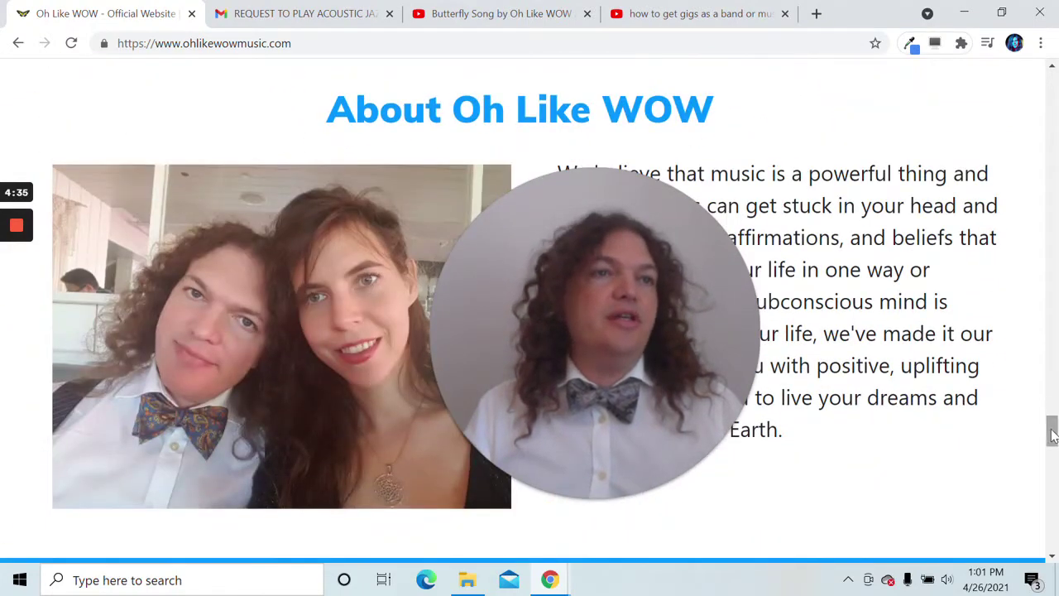
pyautogui.moveTo(1052, 436); pyautogui.dragTo(1051, 79)
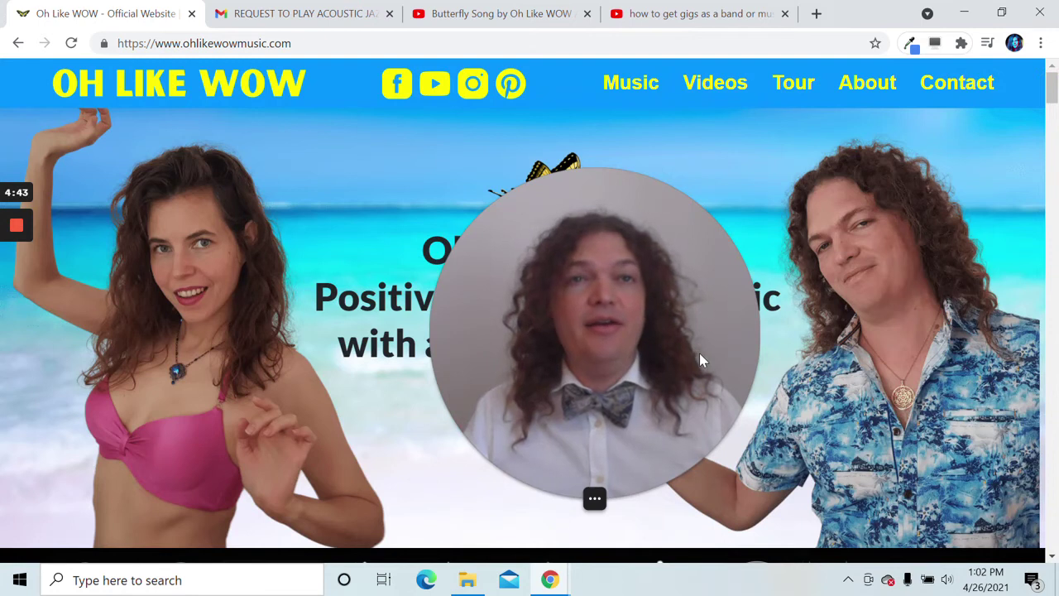
pyautogui.moveTo(659, 383); pyautogui.dragTo(604, 427)
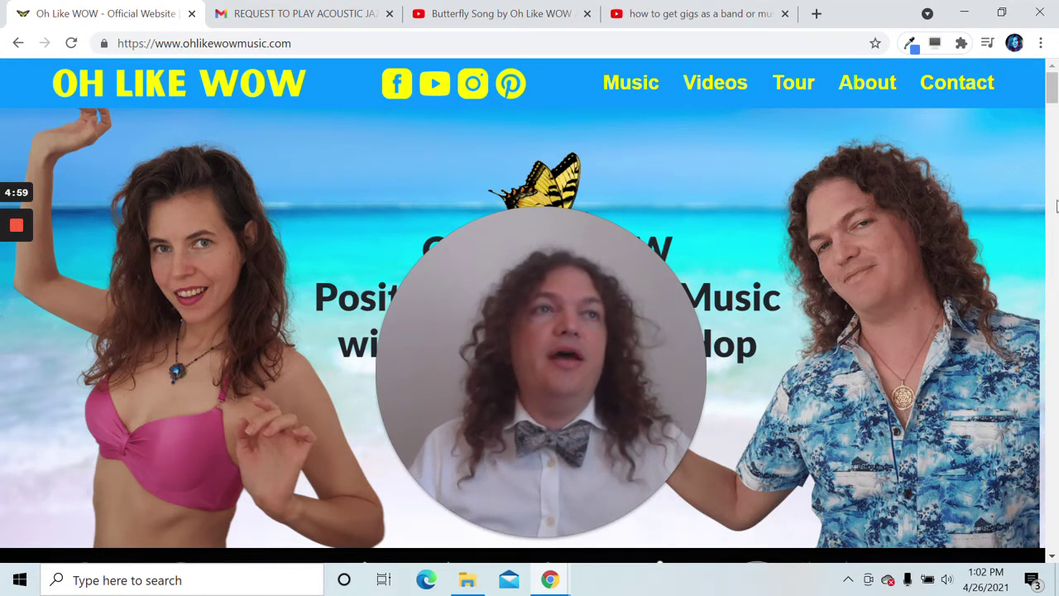
pyautogui.moveTo(1055, 101); pyautogui.dragTo(1010, 487)
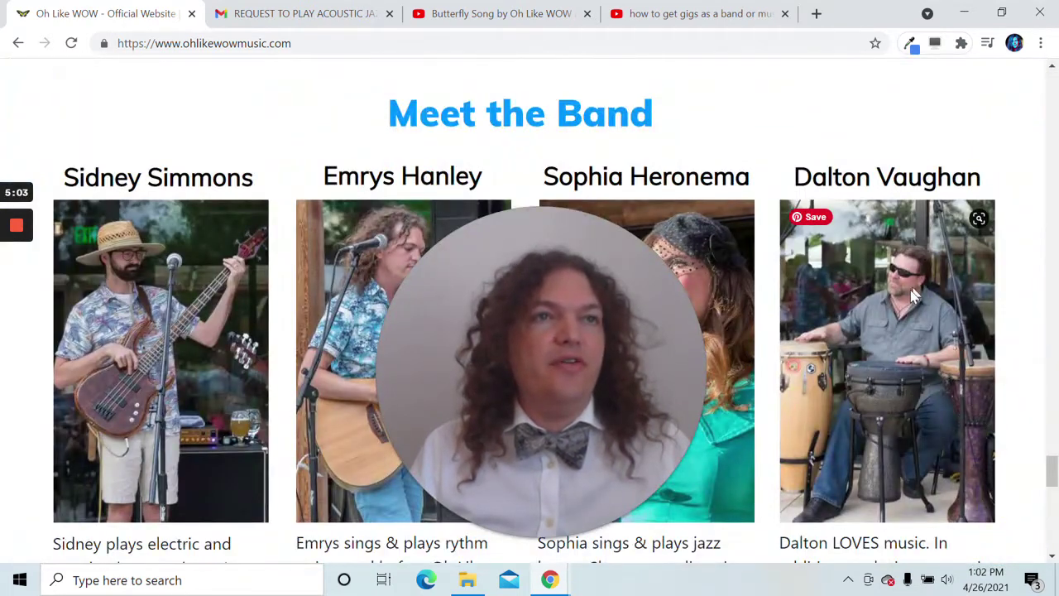
pyautogui.scroll(-10, 1040, 487)
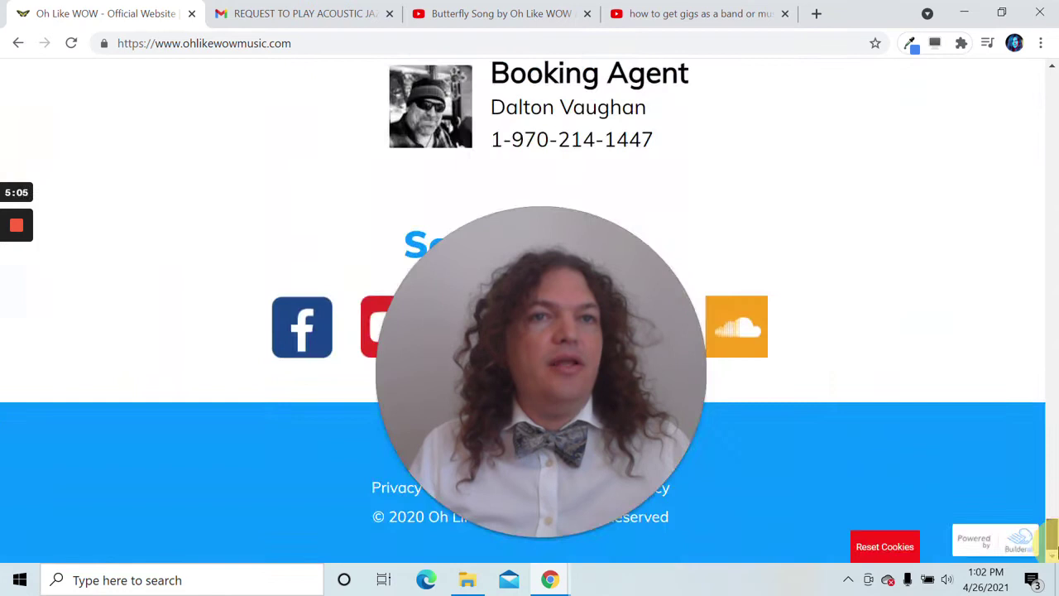
pyautogui.moveTo(608, 379); pyautogui.dragTo(882, 331)
pyautogui.scroll(2, 468, 290)
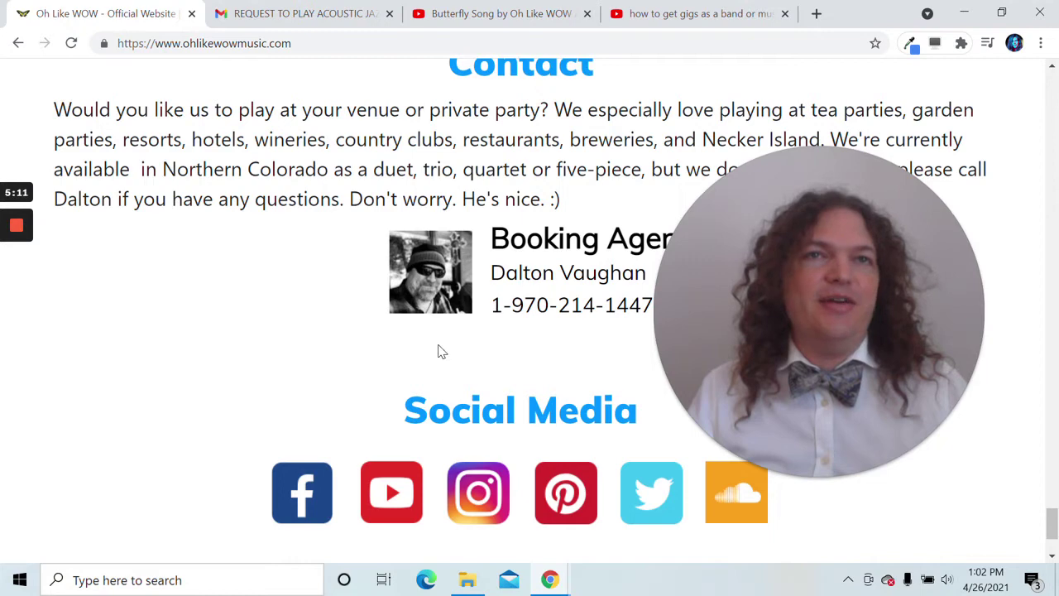
pyautogui.moveTo(951, 468)
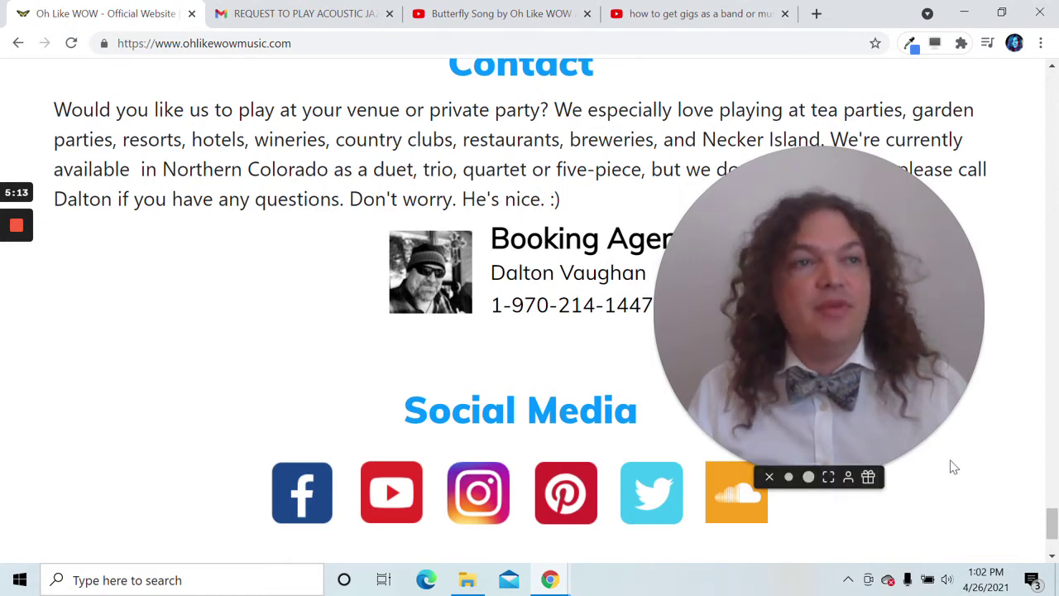
pyautogui.moveTo(1049, 521); pyautogui.dragTo(1028, 80)
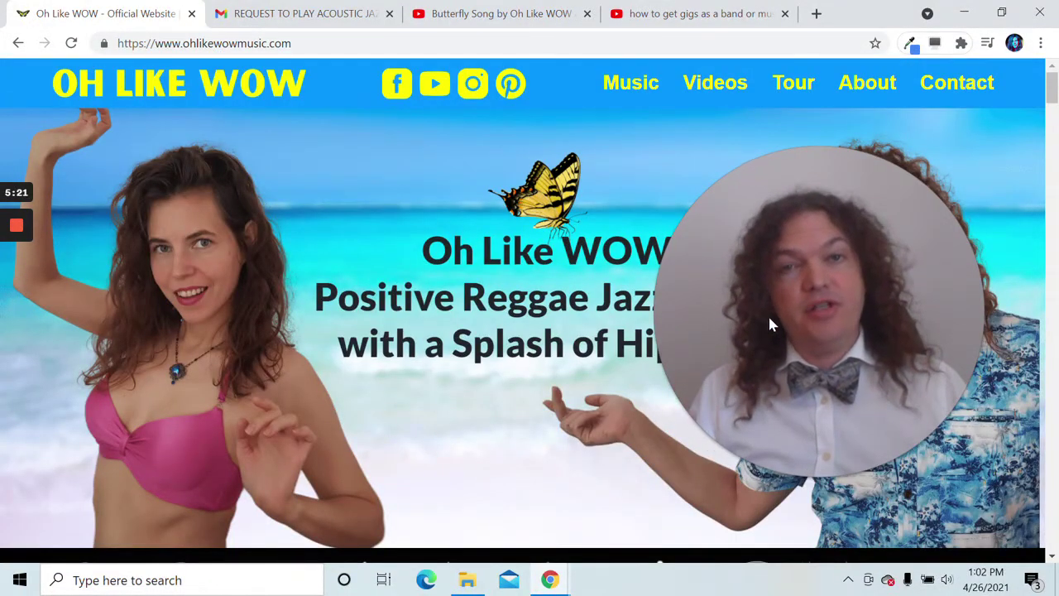
pyautogui.moveTo(769, 318); pyautogui.dragTo(519, 405)
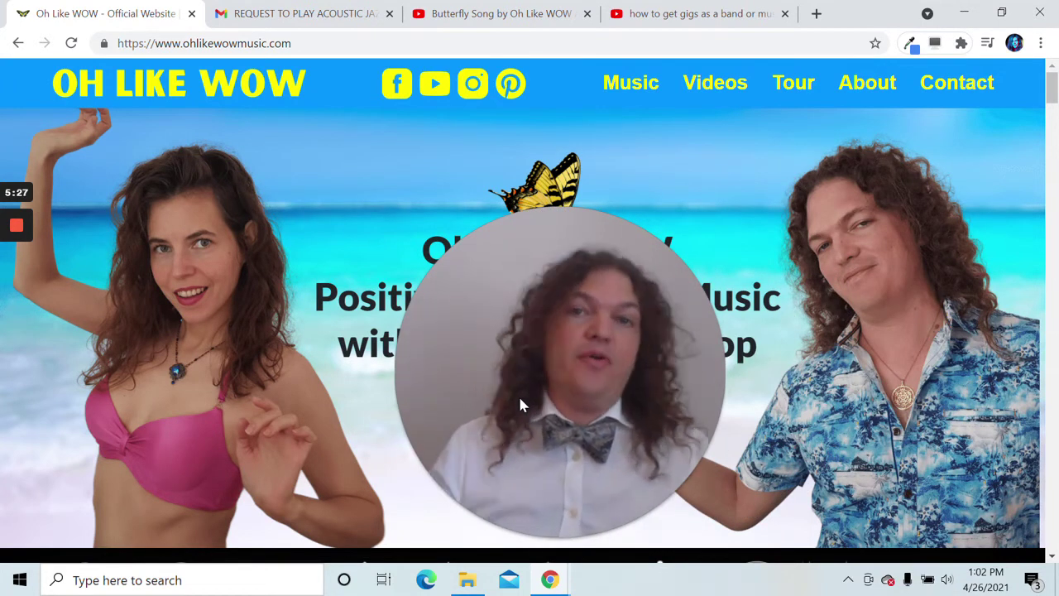
pyautogui.moveTo(520, 404); pyautogui.dragTo(497, 402)
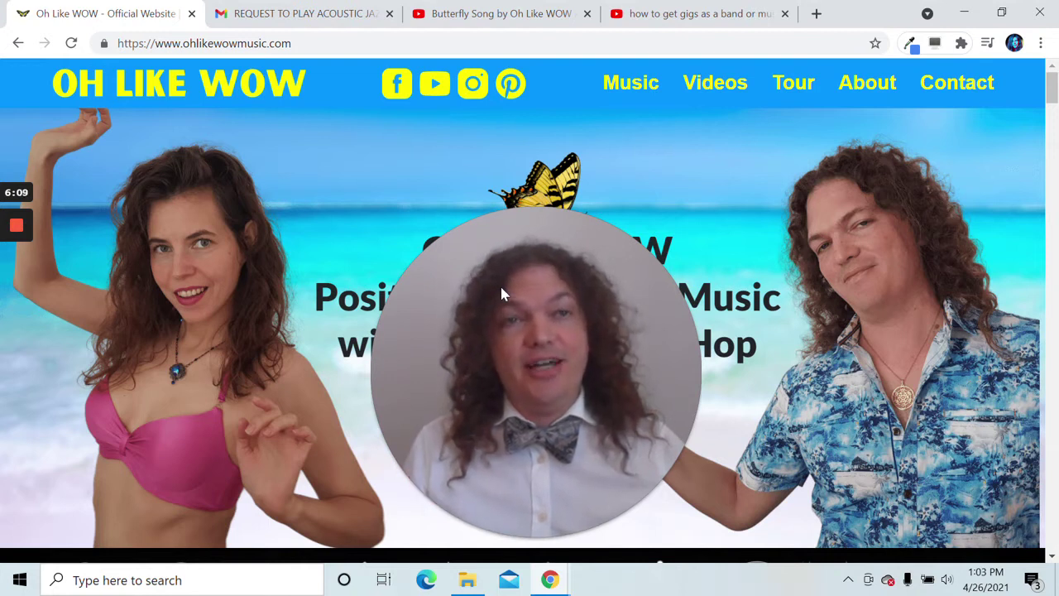
# - Switch to the Butterfly Song video, play it full screen, pause at 0:13, and exit full screen
pyautogui.click(498, 15)
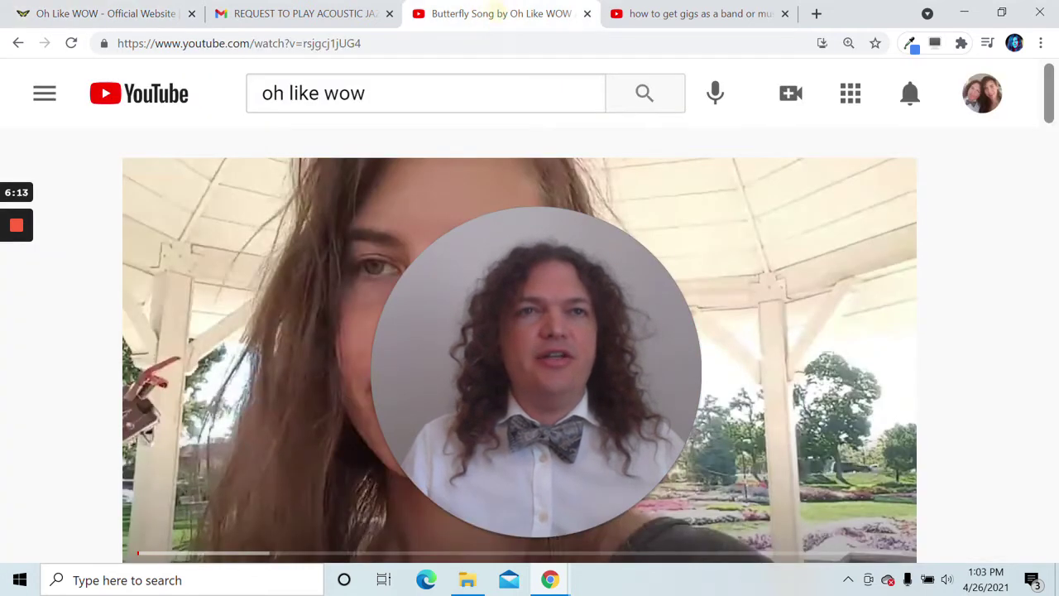
pyautogui.moveTo(598, 300); pyautogui.dragTo(989, 225)
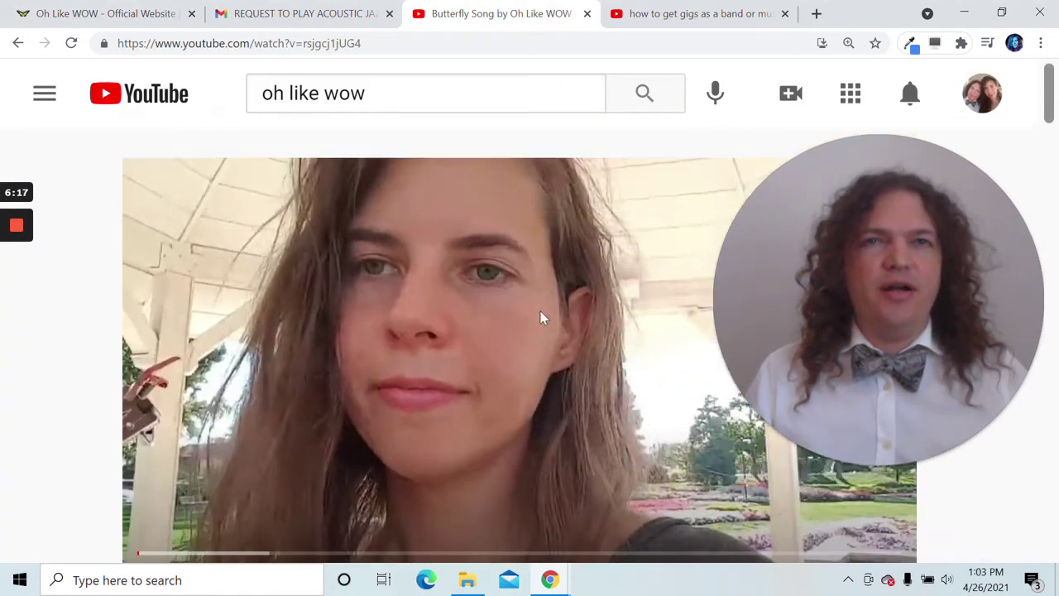
pyautogui.scroll(-1, 519, 324)
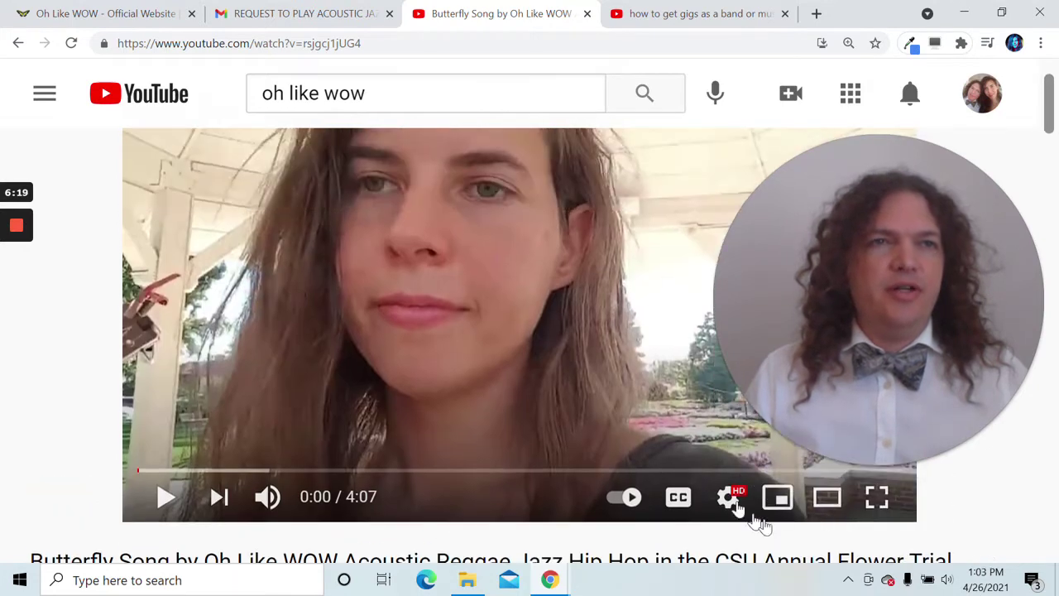
pyautogui.click(877, 496)
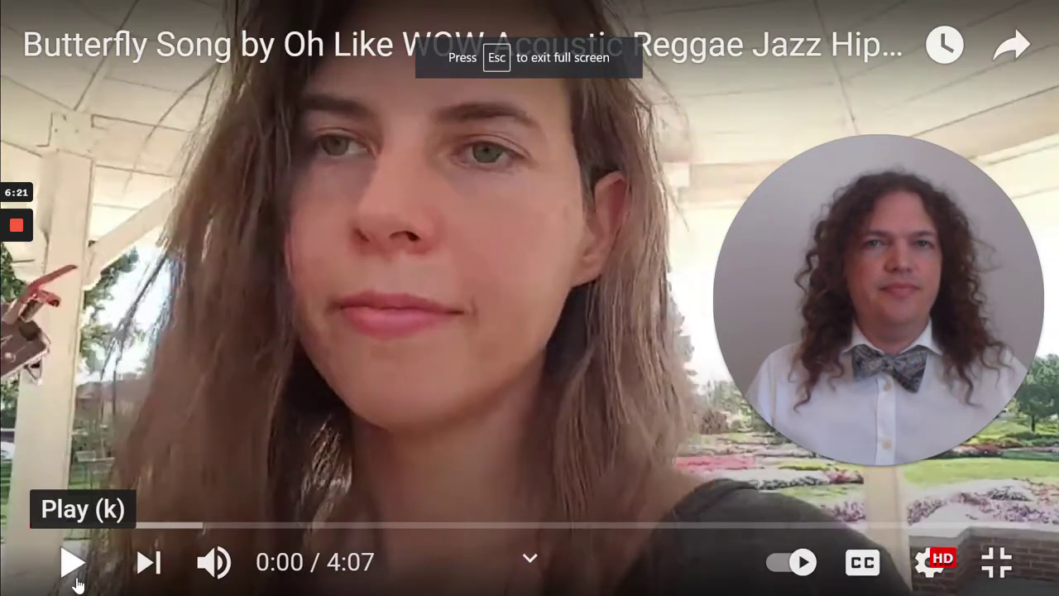
pyautogui.click(75, 582)
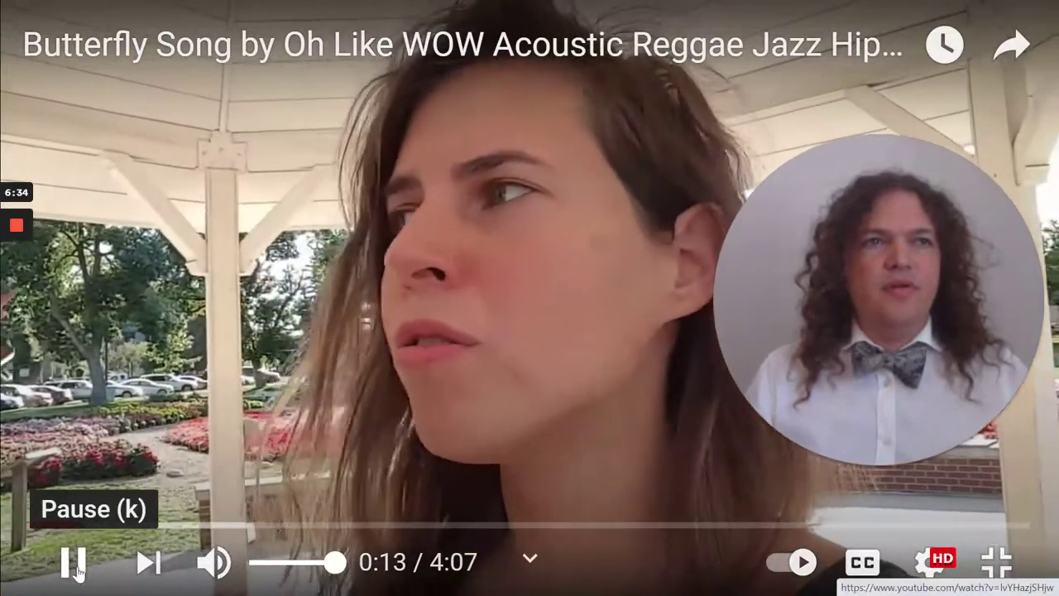
pyautogui.click(73, 565)
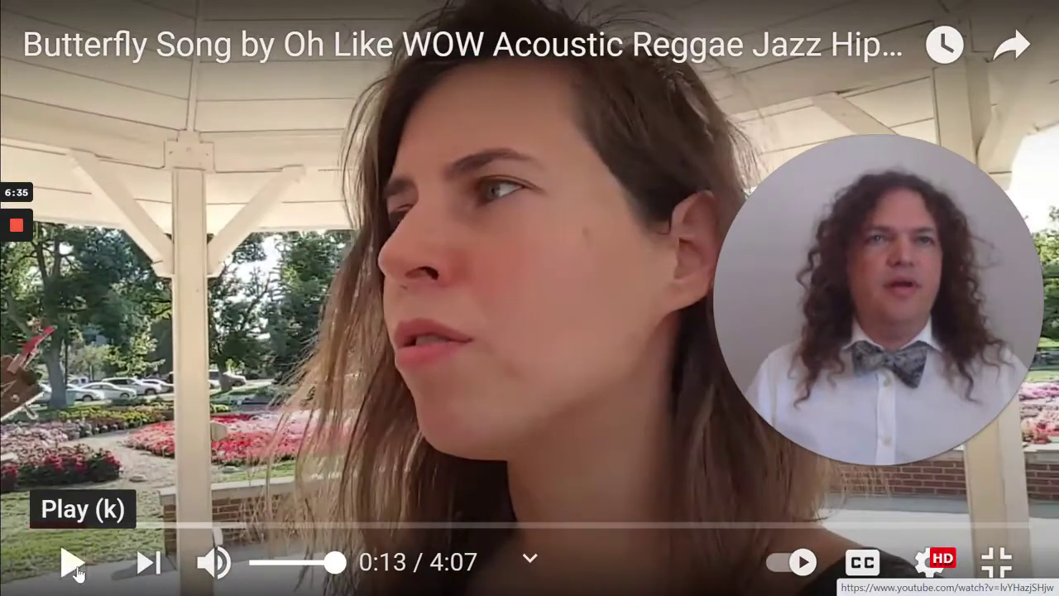
pyautogui.click(997, 563)
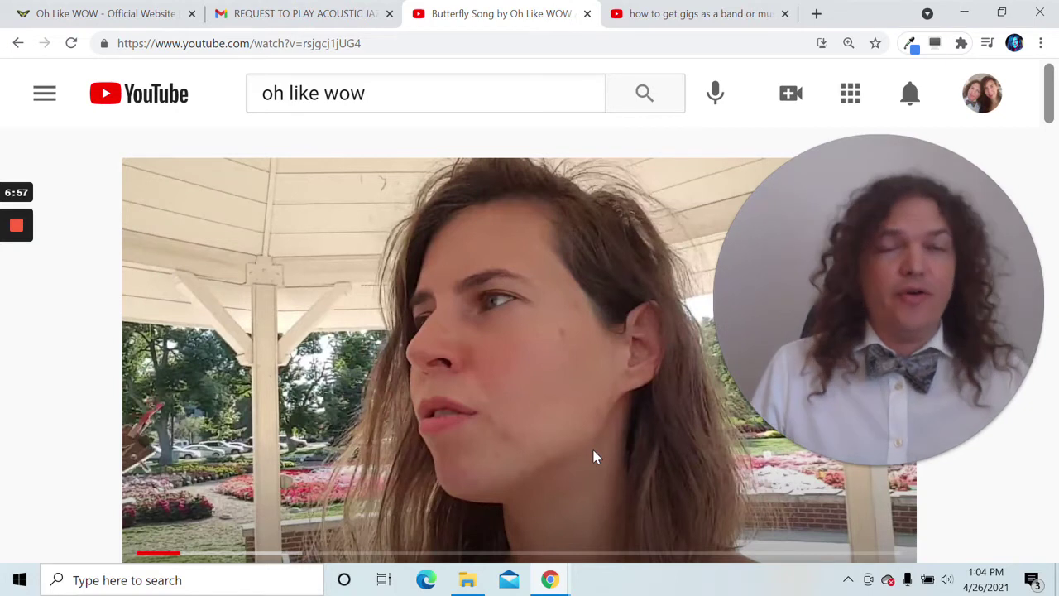
pyautogui.moveTo(833, 372); pyautogui.dragTo(502, 477)
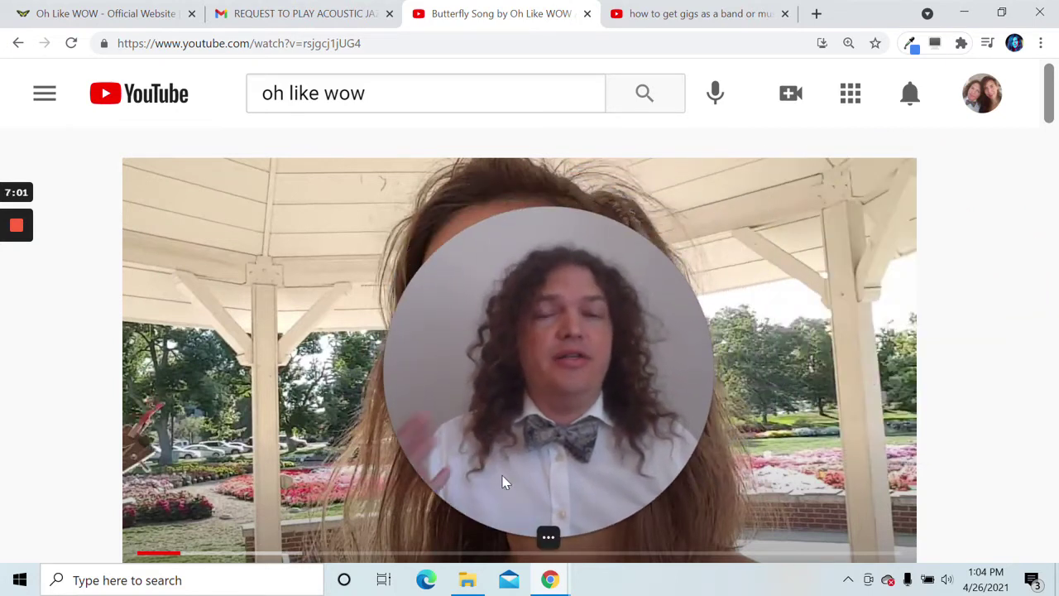
pyautogui.moveTo(488, 486)
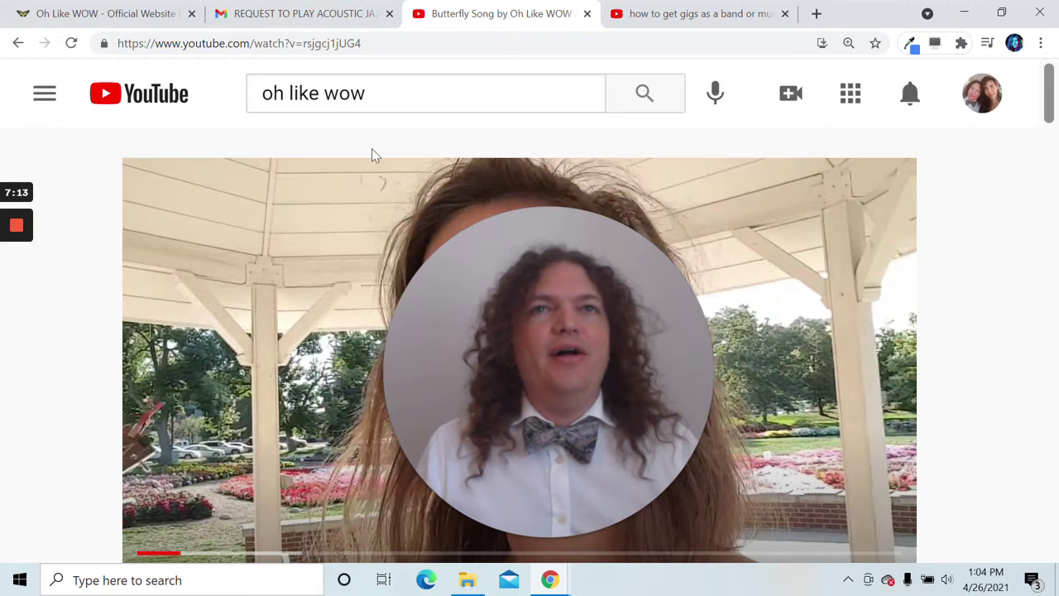
pyautogui.click(312, 25)
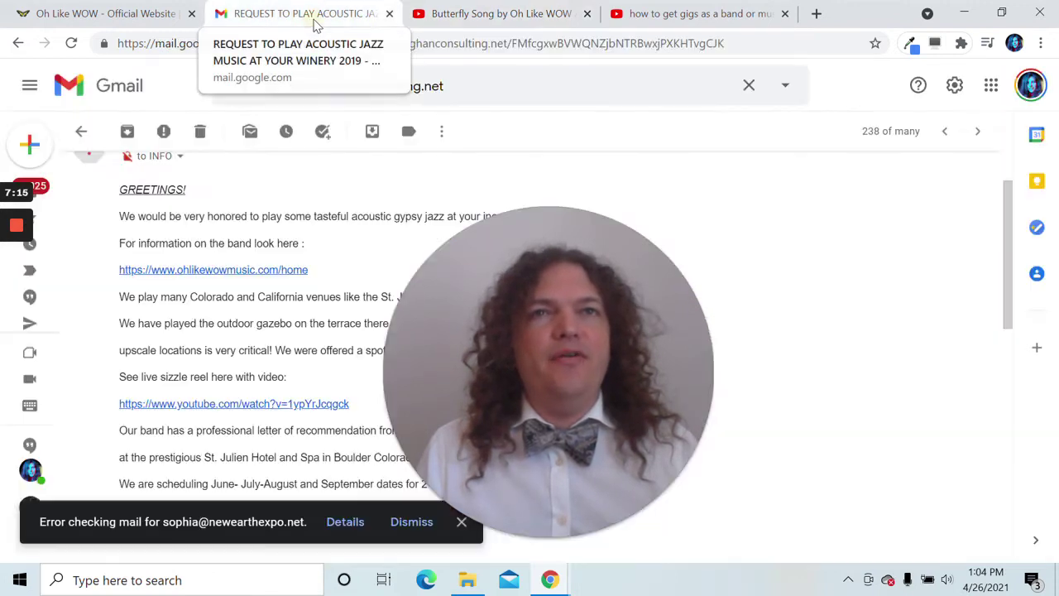
pyautogui.scroll(1, 406, 383)
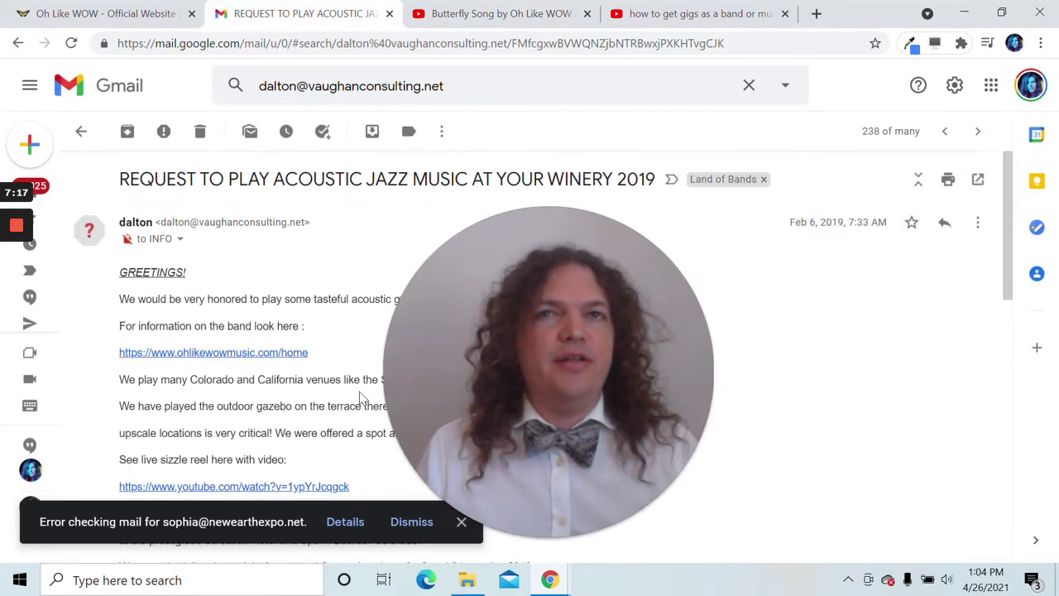
pyautogui.moveTo(683, 329); pyautogui.dragTo(861, 342)
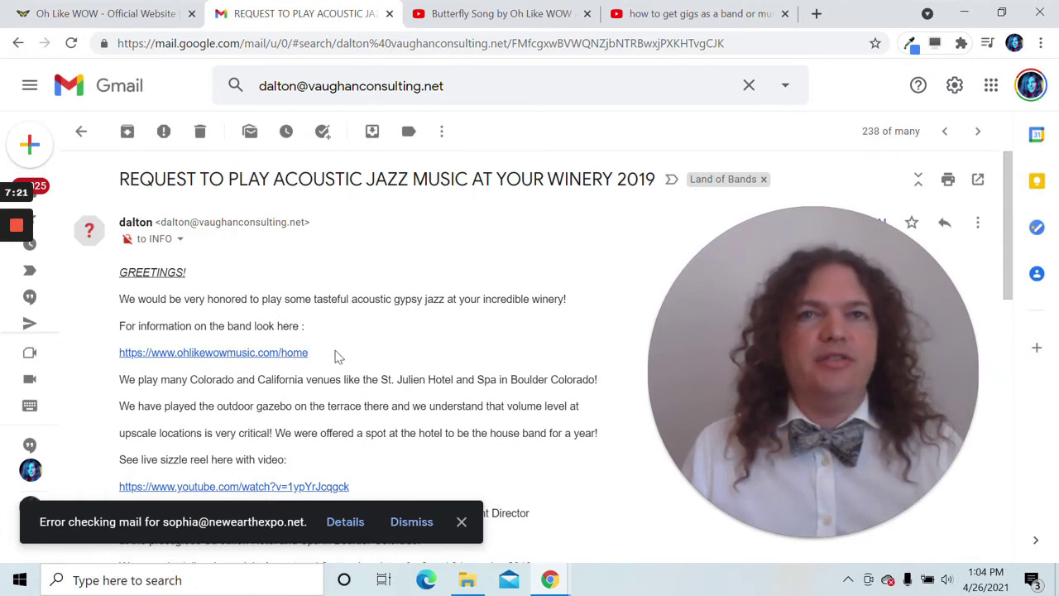
pyautogui.click(461, 522)
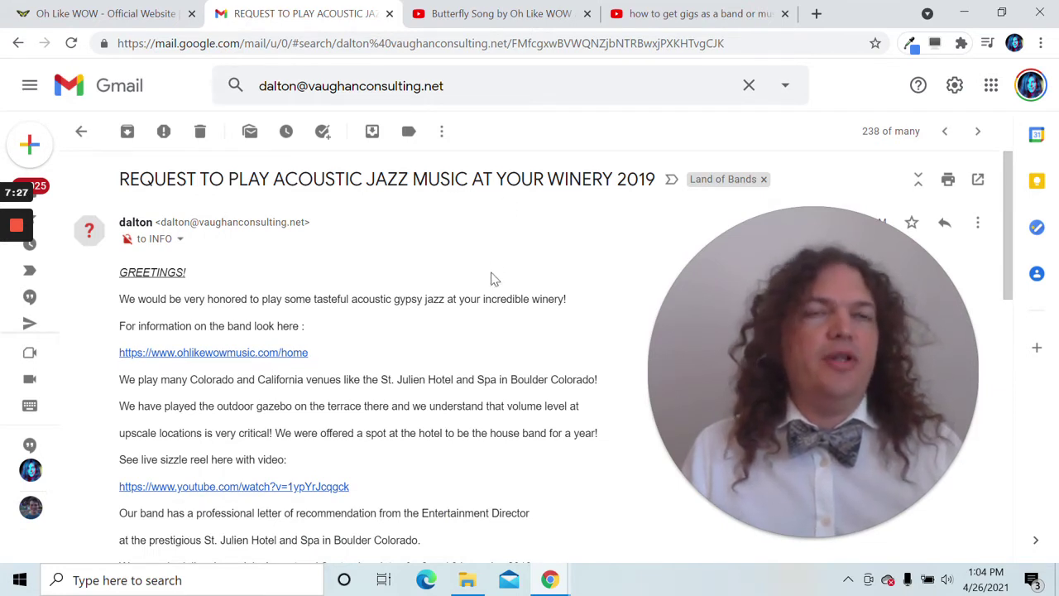
pyautogui.scroll(-1, 438, 328)
pyautogui.scroll(-1, 430, 326)
pyautogui.scroll(1, 432, 328)
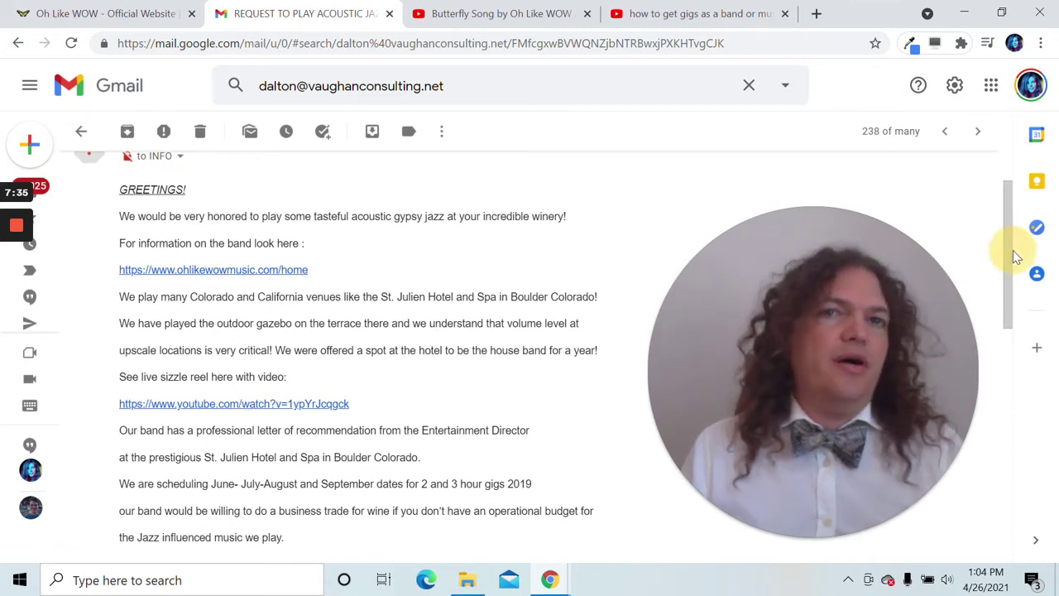
pyautogui.moveTo(1010, 248); pyautogui.dragTo(1020, 379)
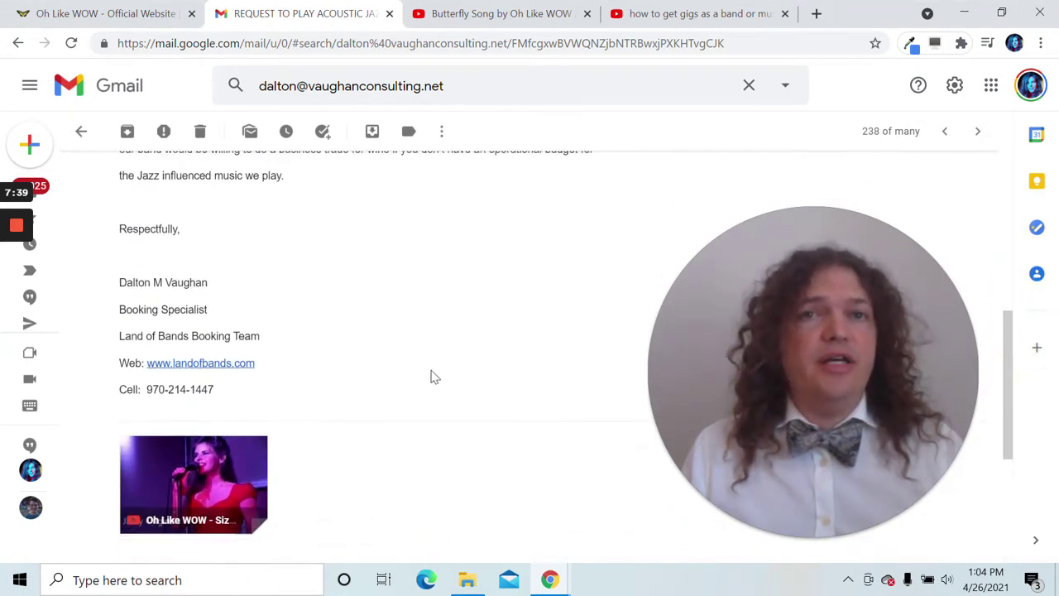
pyautogui.click(197, 488)
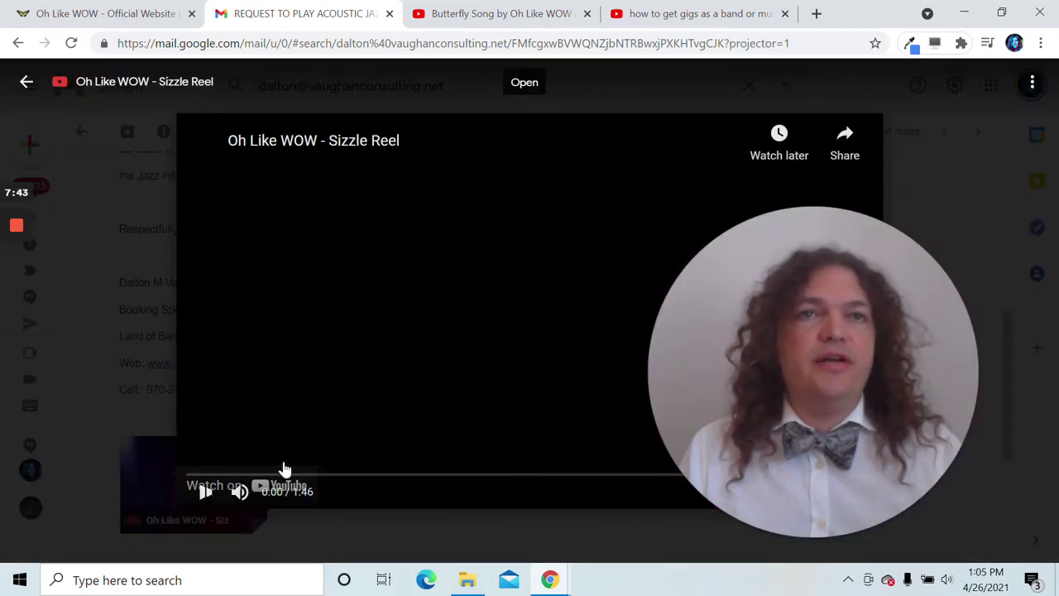
pyautogui.click(201, 506)
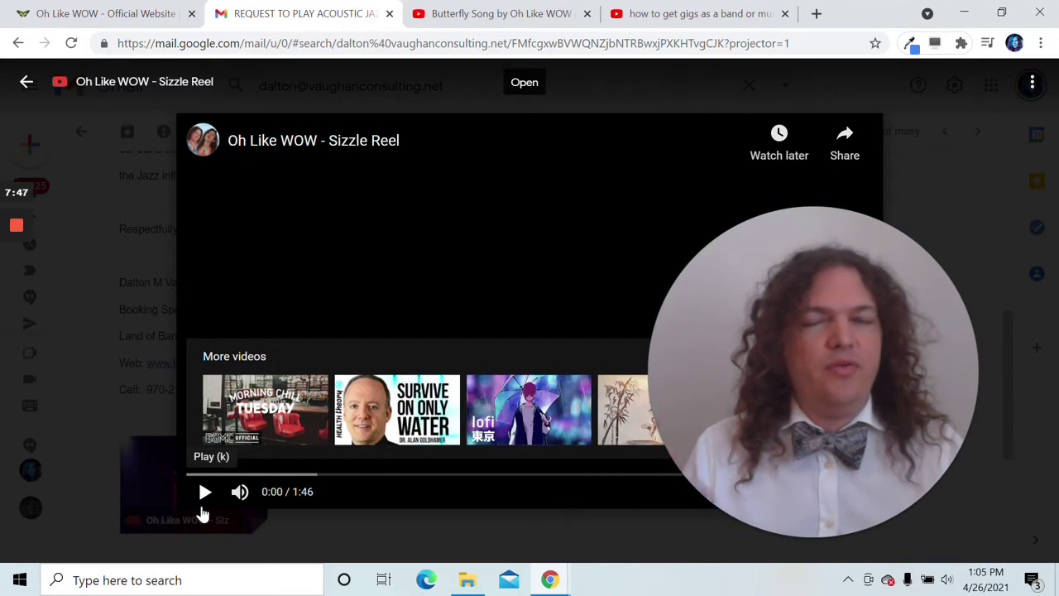
pyautogui.click(204, 508)
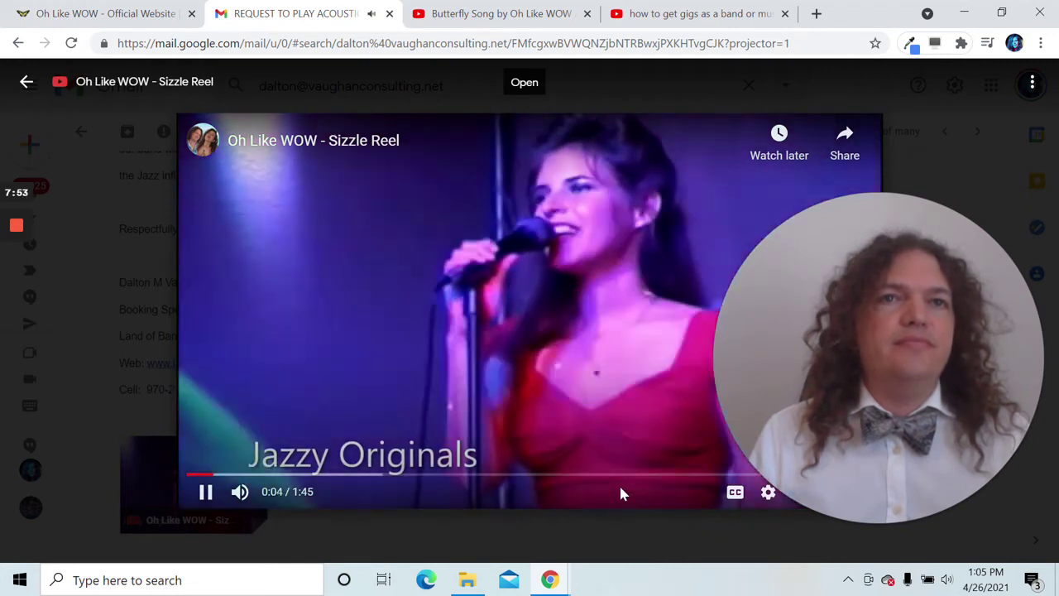
pyautogui.click(206, 494)
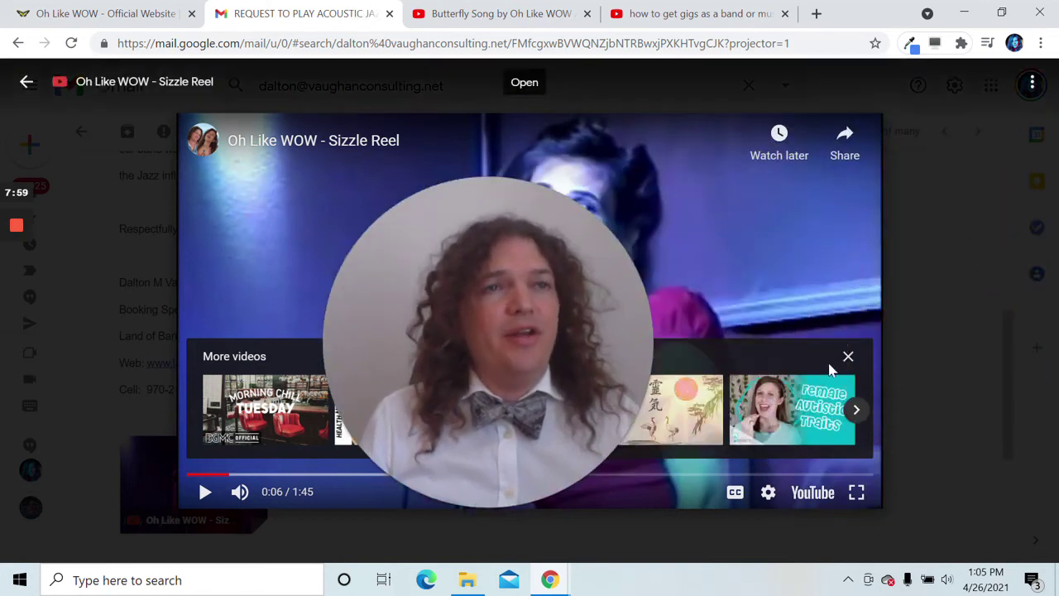
pyautogui.click(848, 357)
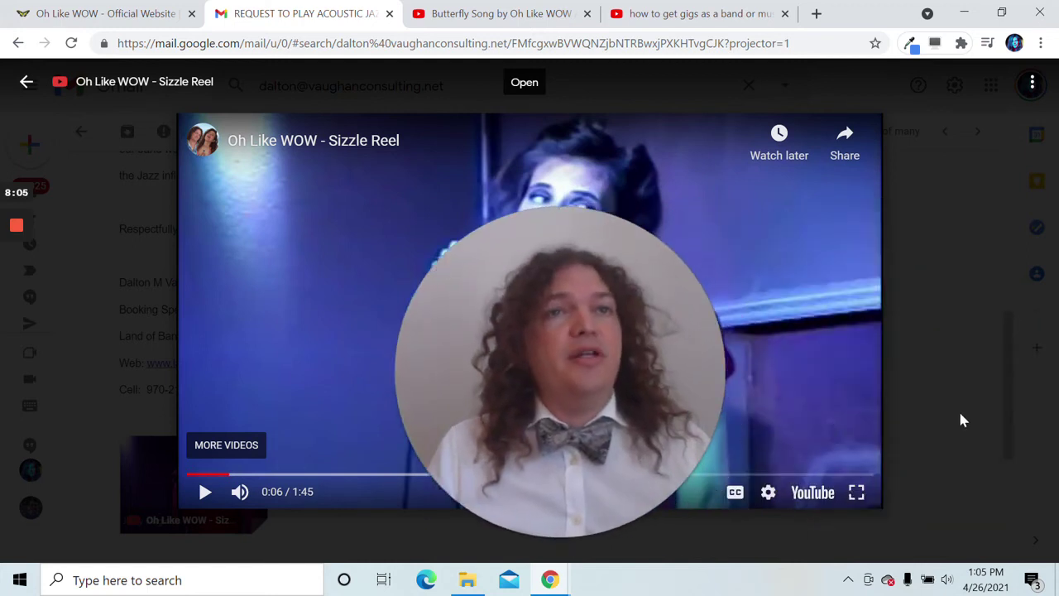
pyautogui.click(960, 419)
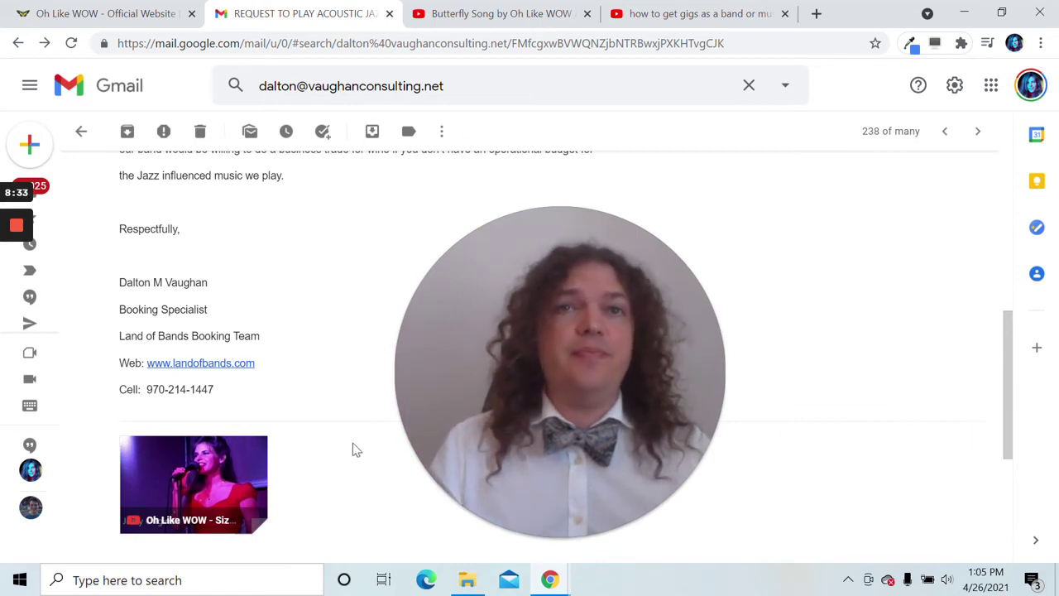
# - Read through the booking email, then go to the 'Oh Like WOW - Official Website' tab
pyautogui.scroll(10, 368, 440)
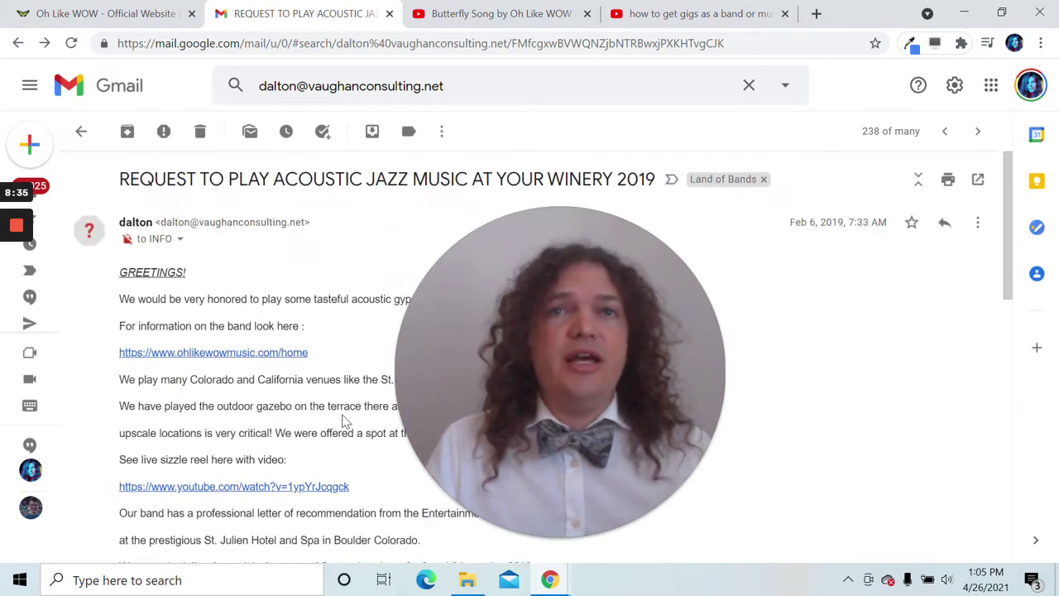
pyautogui.scroll(-5, 345, 422)
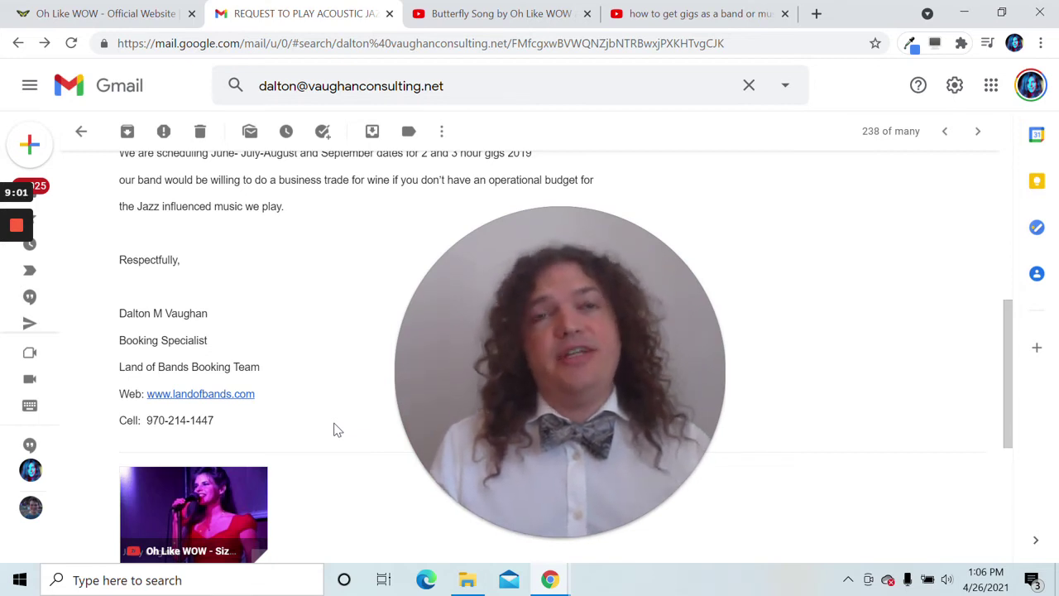
pyautogui.moveTo(549, 401)
pyautogui.mouseDown()
pyautogui.moveTo(596, 391)
pyautogui.moveTo(540, 383)
pyautogui.mouseUp()
pyautogui.scroll(3, 349, 468)
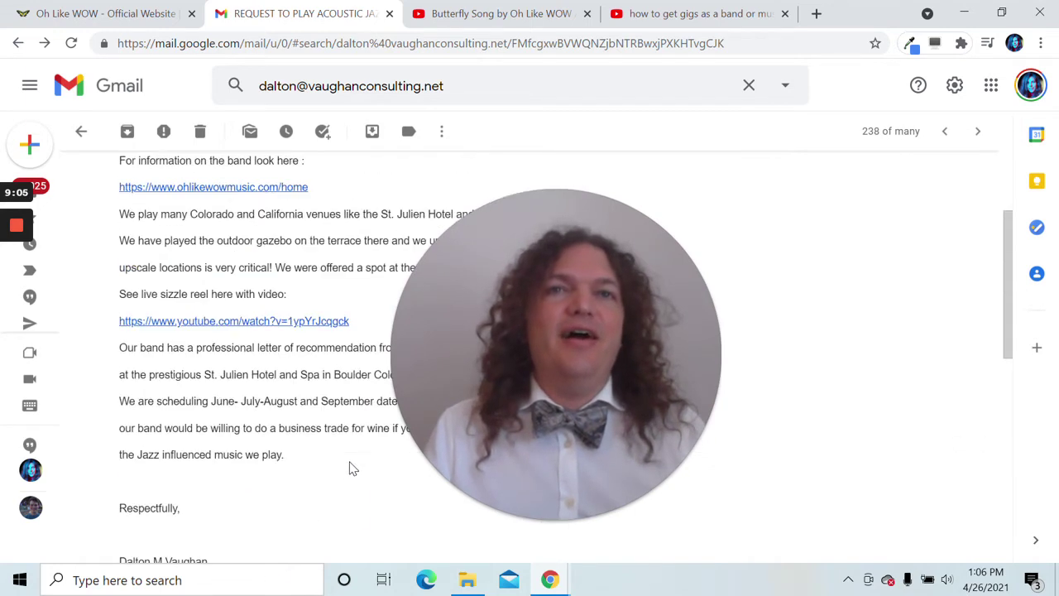
pyautogui.scroll(2, 349, 468)
pyautogui.scroll(-4, 349, 468)
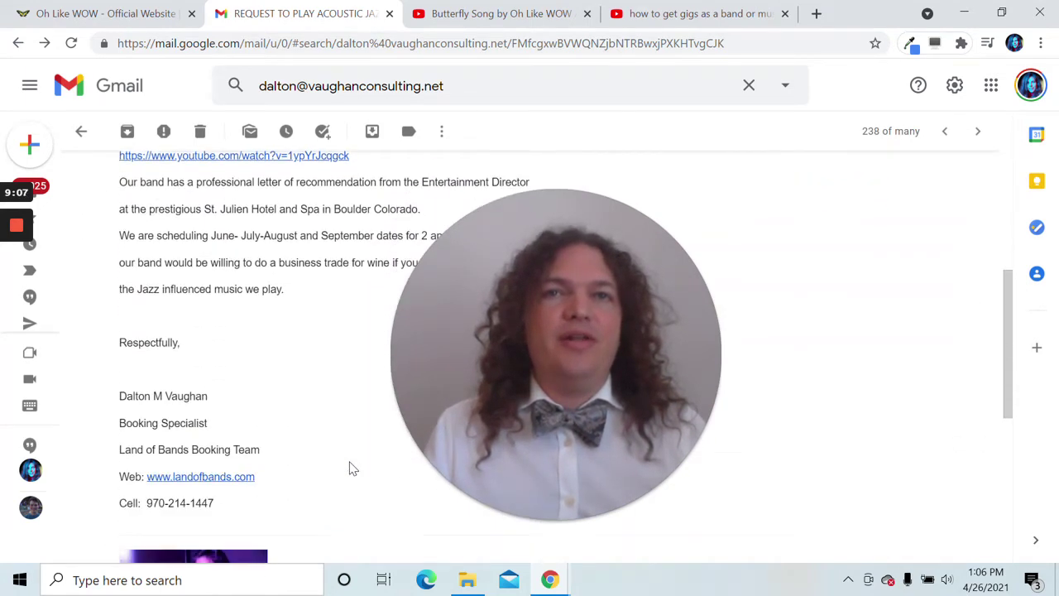
pyautogui.scroll(-2, 349, 469)
pyautogui.scroll(1, 349, 468)
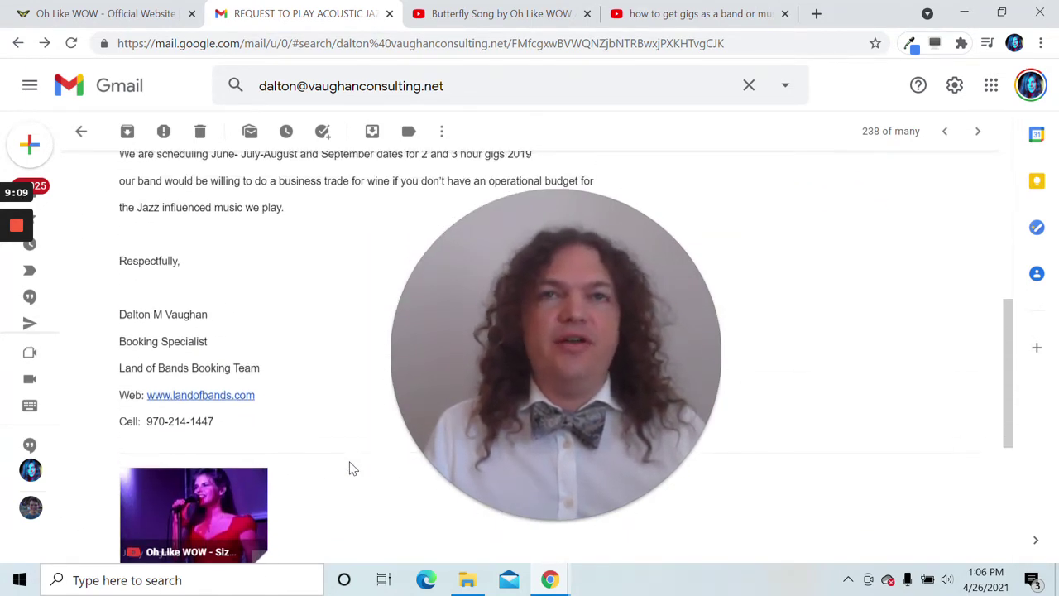
pyautogui.scroll(2, 349, 469)
pyautogui.scroll(1, 349, 468)
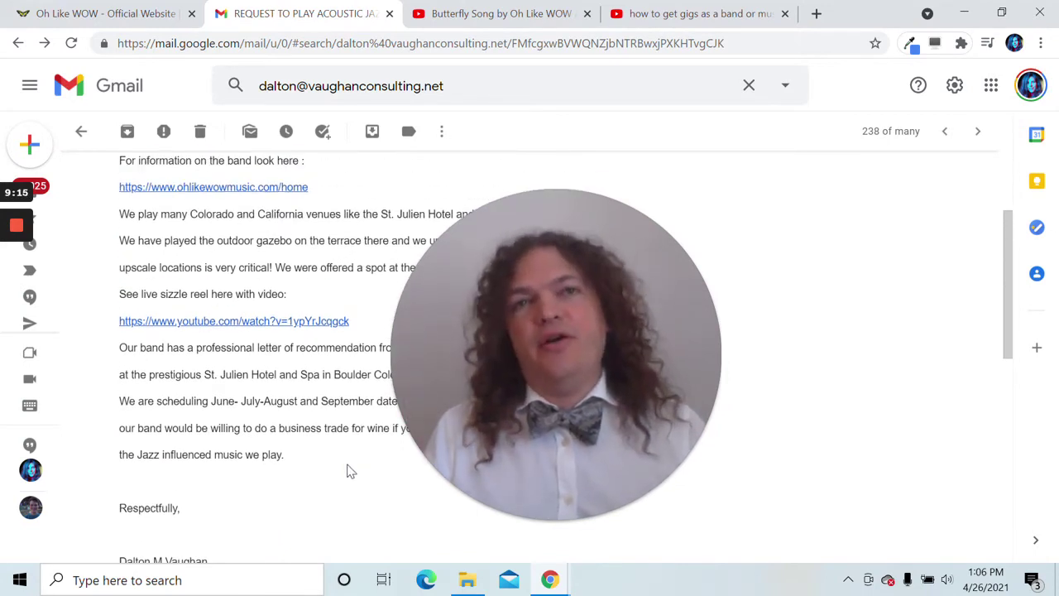
pyautogui.scroll(1, 349, 470)
pyautogui.scroll(-1, 349, 470)
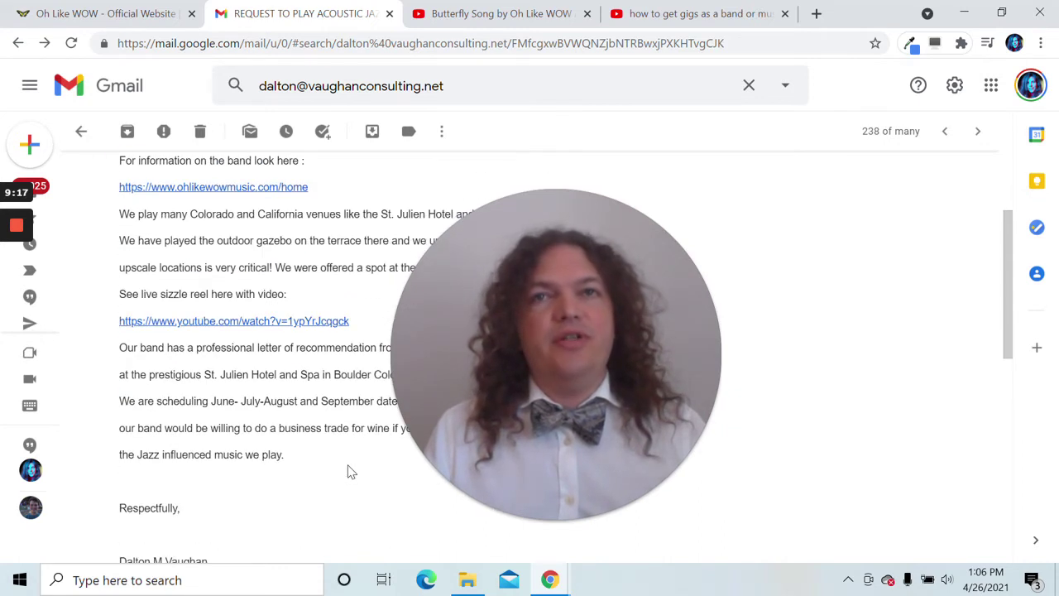
pyautogui.scroll(-3, 349, 470)
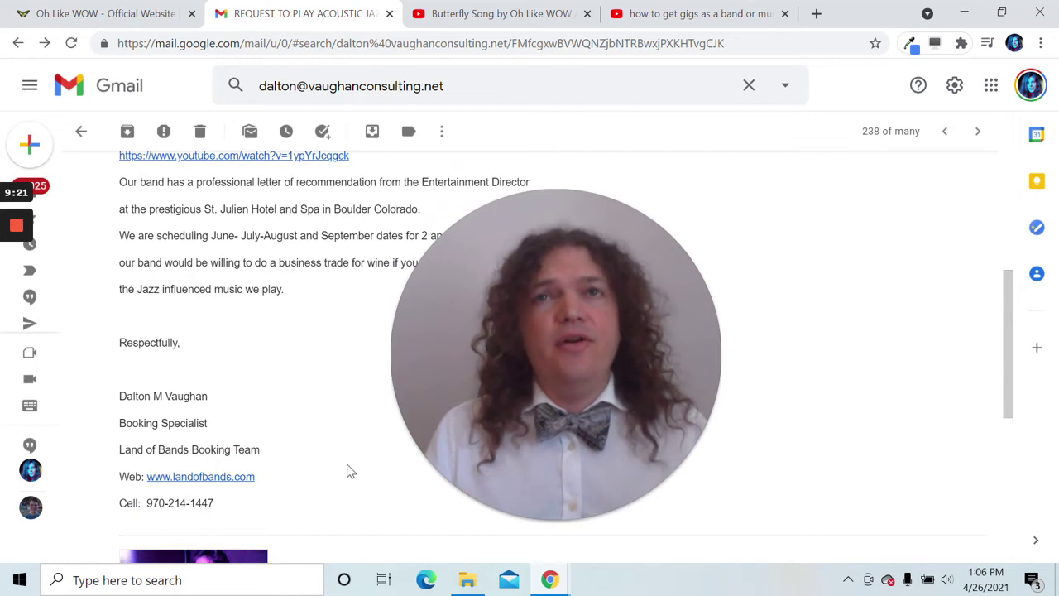
pyautogui.click(118, 14)
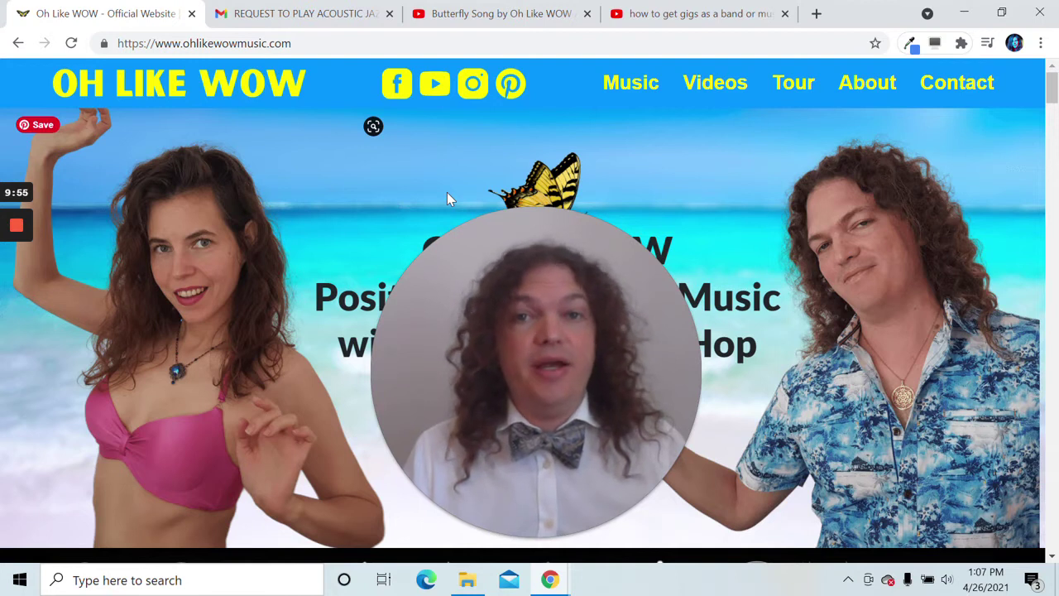
pyautogui.scroll(-7, 280, 234)
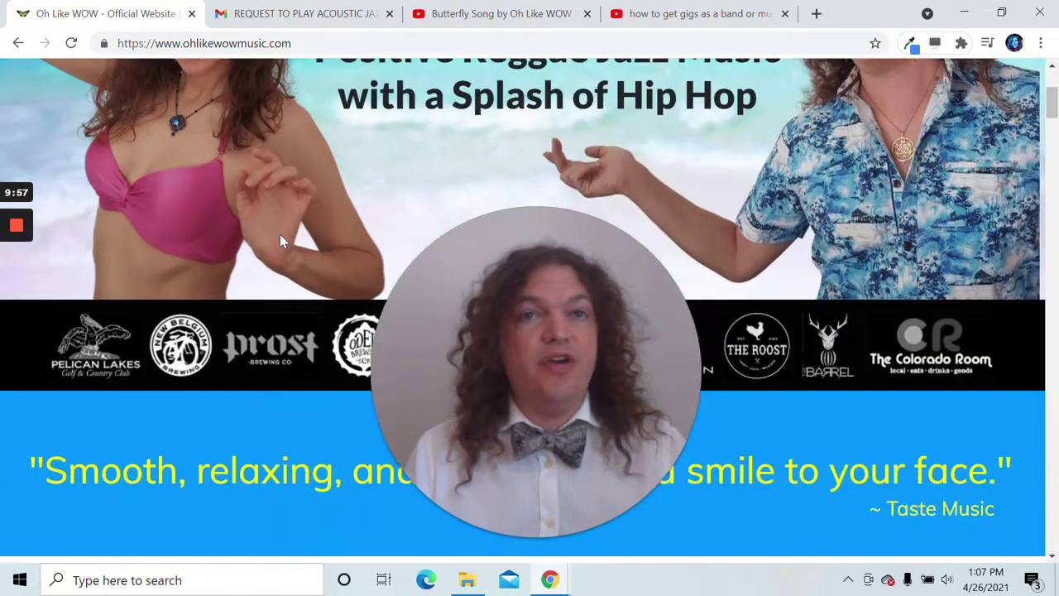
pyautogui.scroll(2, 279, 239)
pyautogui.moveTo(598, 293); pyautogui.dragTo(279, 293)
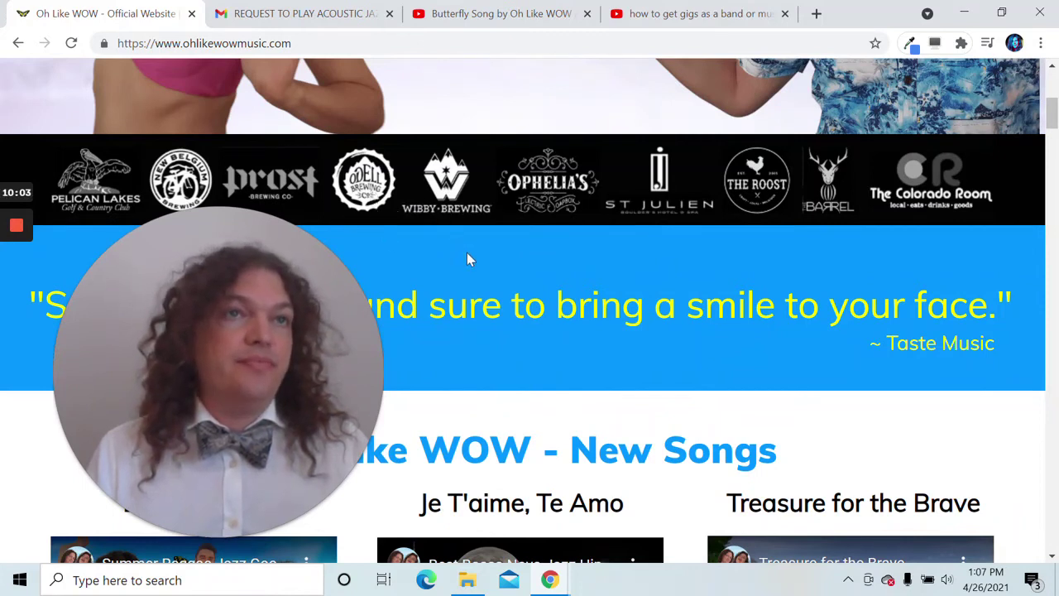
pyautogui.moveTo(292, 349); pyautogui.dragTo(793, 346)
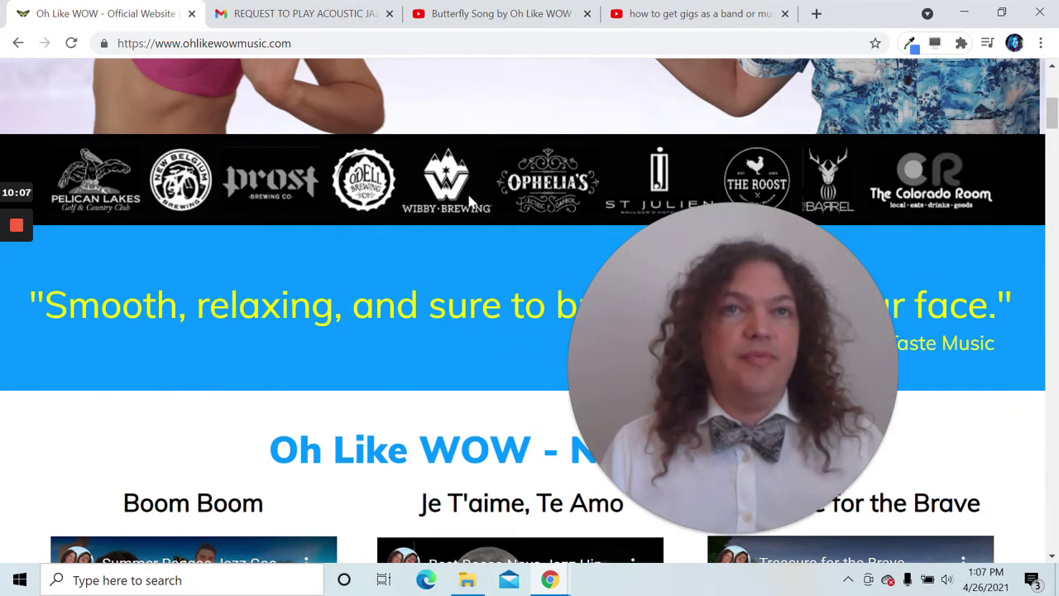
pyautogui.moveTo(601, 333); pyautogui.dragTo(445, 319)
pyautogui.scroll(3, 346, 359)
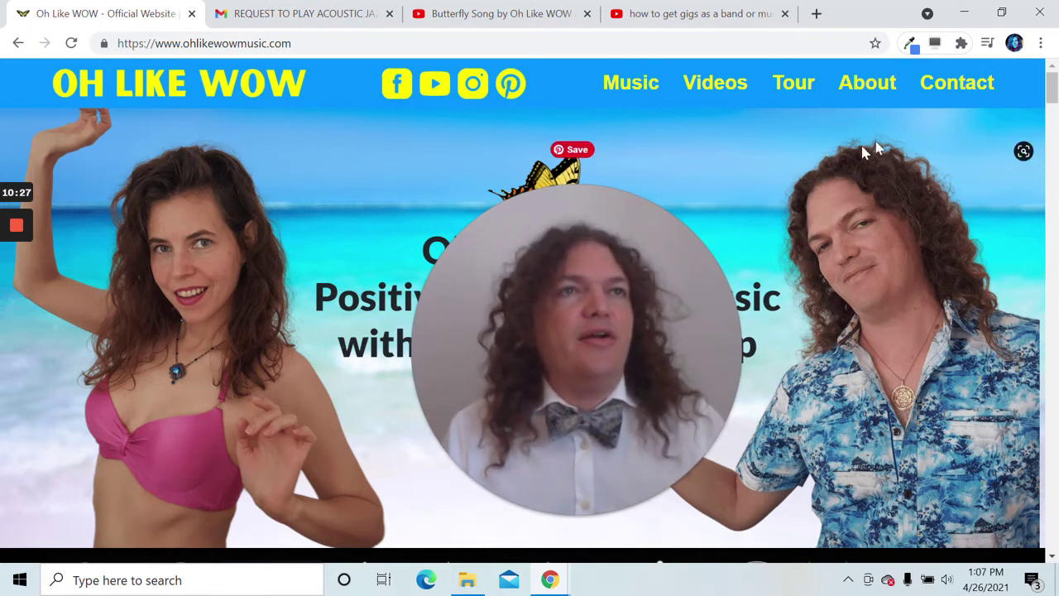
pyautogui.moveTo(1049, 106); pyautogui.dragTo(1036, 89)
pyautogui.moveTo(622, 359); pyautogui.dragTo(598, 362)
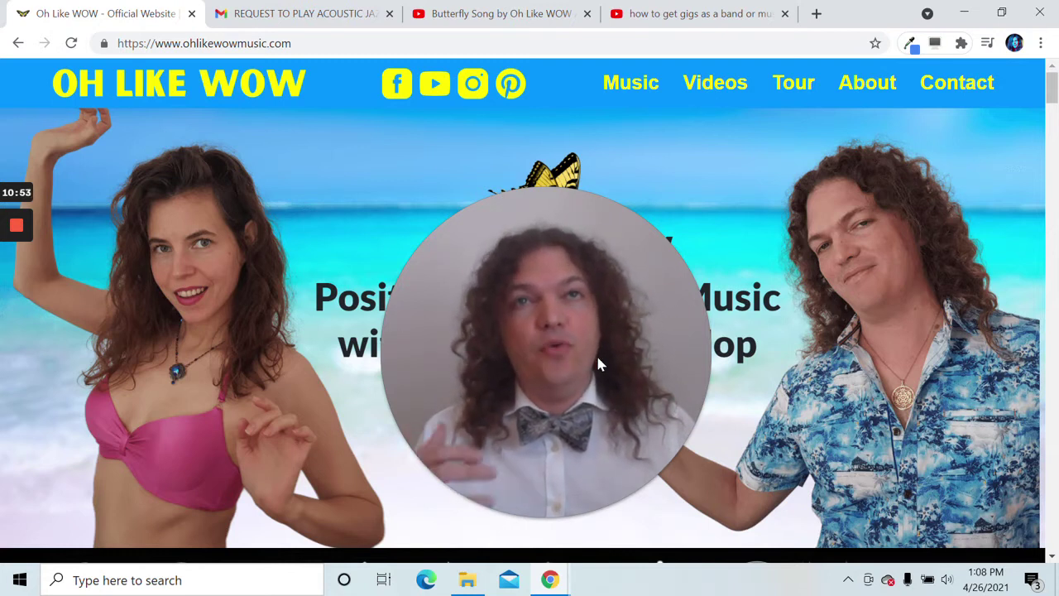
pyautogui.moveTo(609, 358)
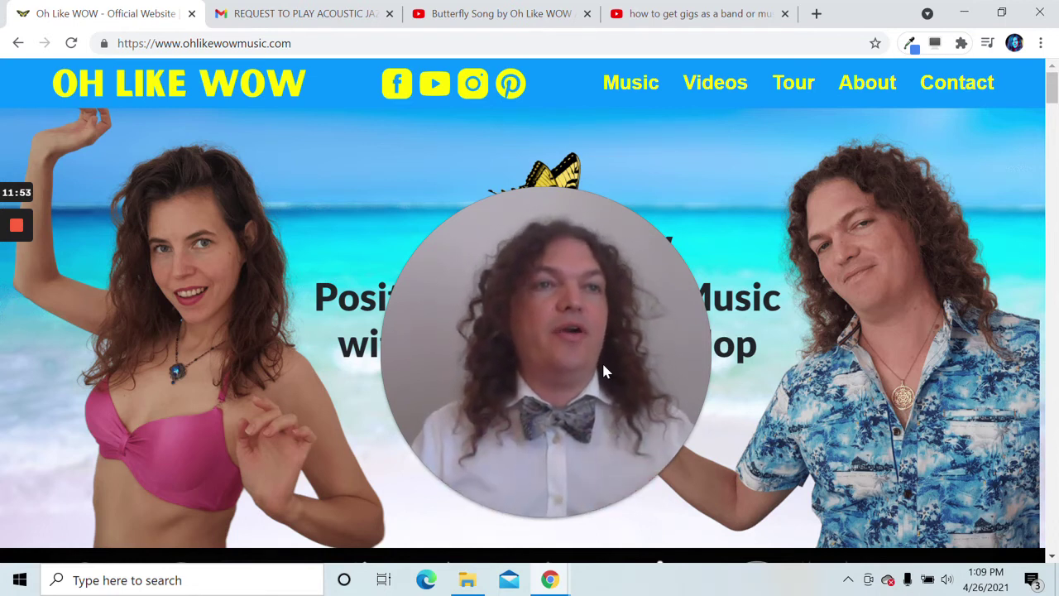
pyautogui.scroll(-3, 782, 326)
pyautogui.scroll(2, 823, 380)
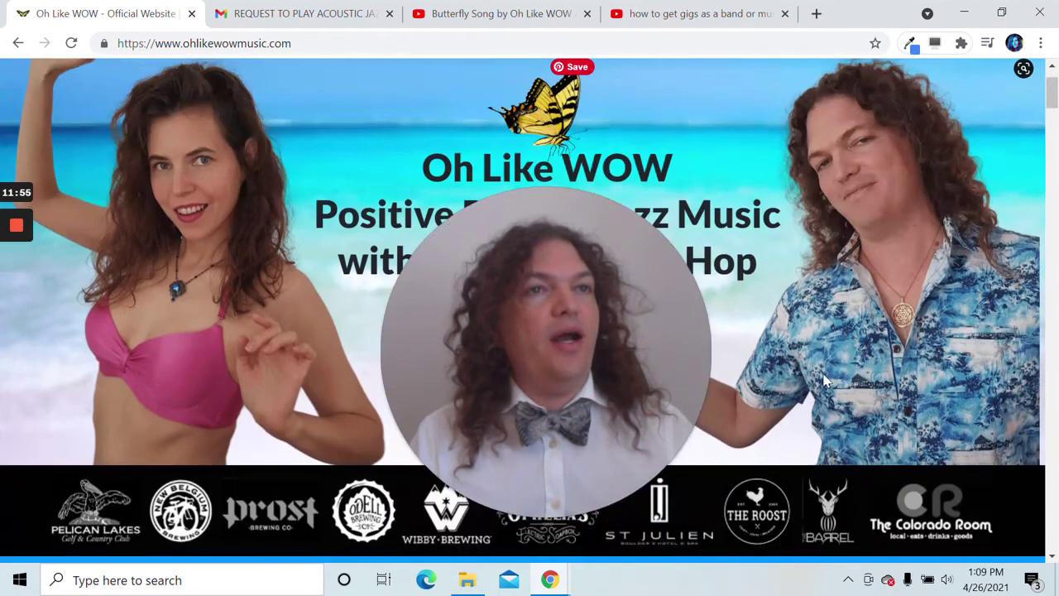
pyautogui.scroll(1, 231, 417)
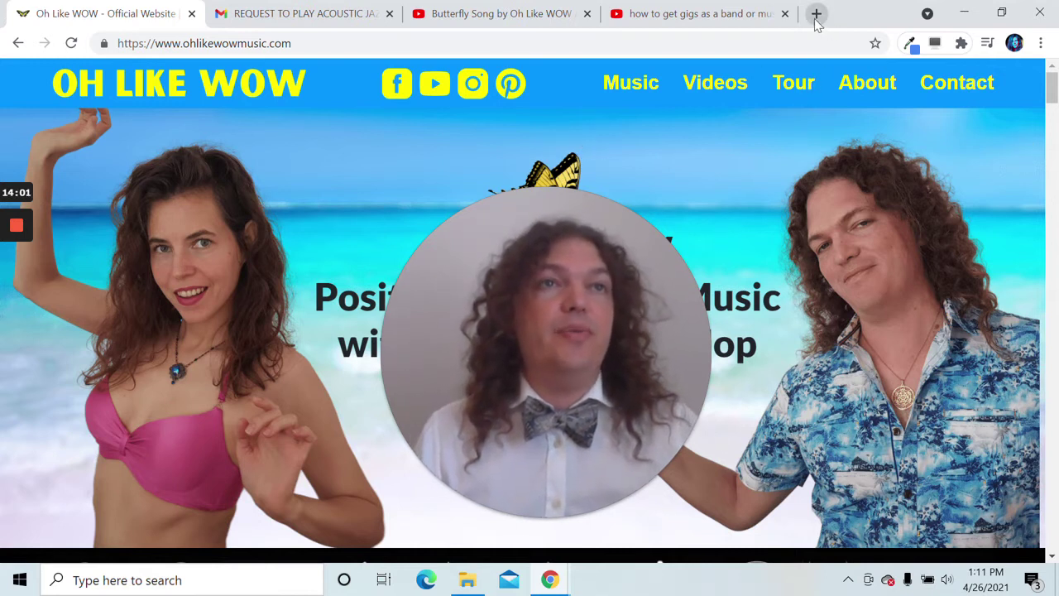
# - On the getting-gigs YouTube video, follow the elearning.builderall.com link in its description
pyautogui.click(653, 13)
pyautogui.moveTo(492, 279); pyautogui.dragTo(881, 294)
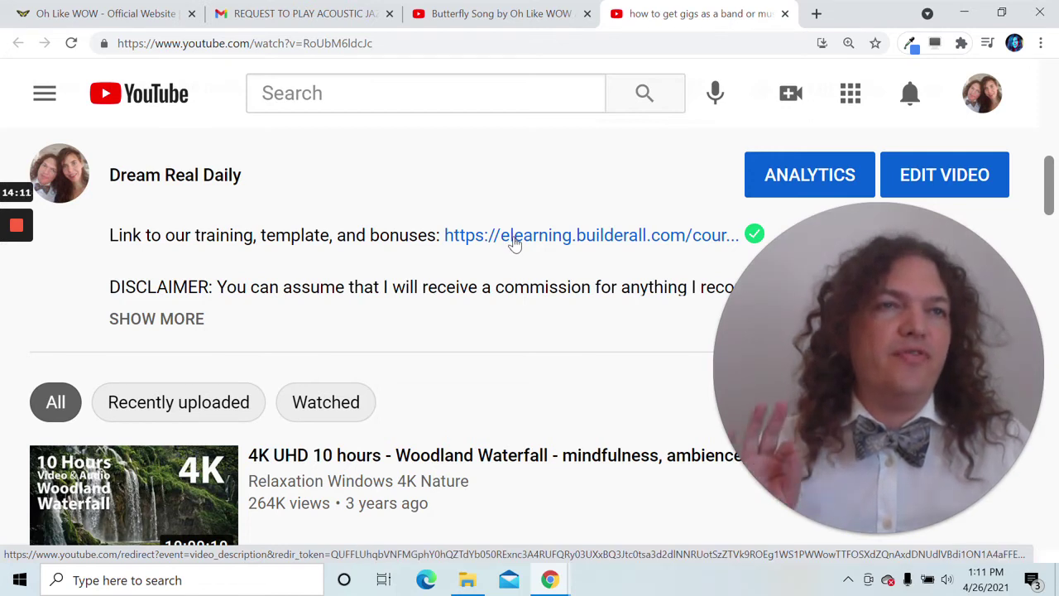
pyautogui.click(514, 237)
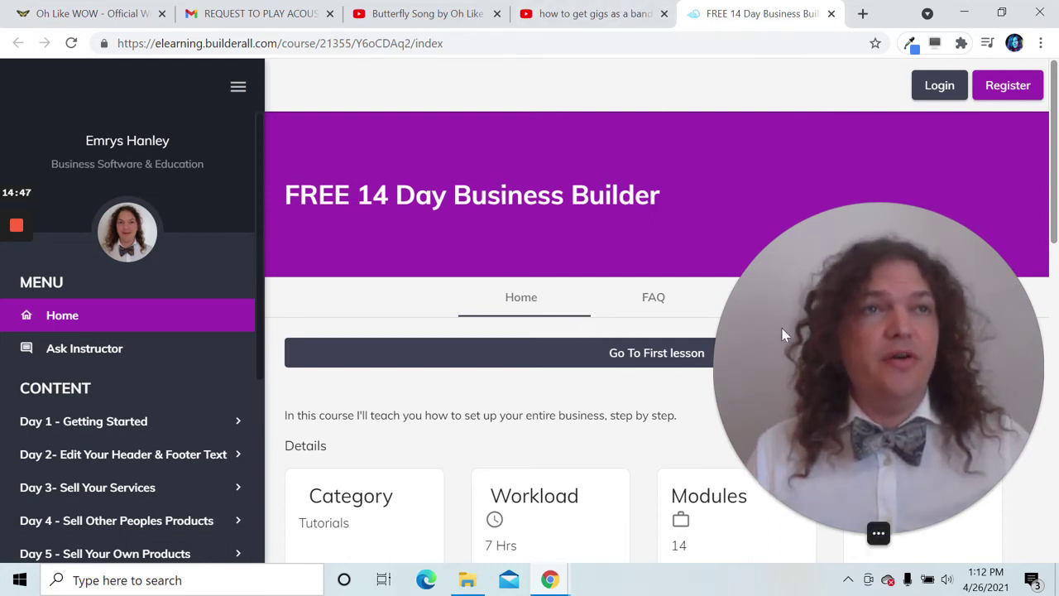
# - Scroll the course sidebar and expand, then collapse, Day 3 - Sell Your Services
pyautogui.moveTo(822, 351); pyautogui.dragTo(815, 374)
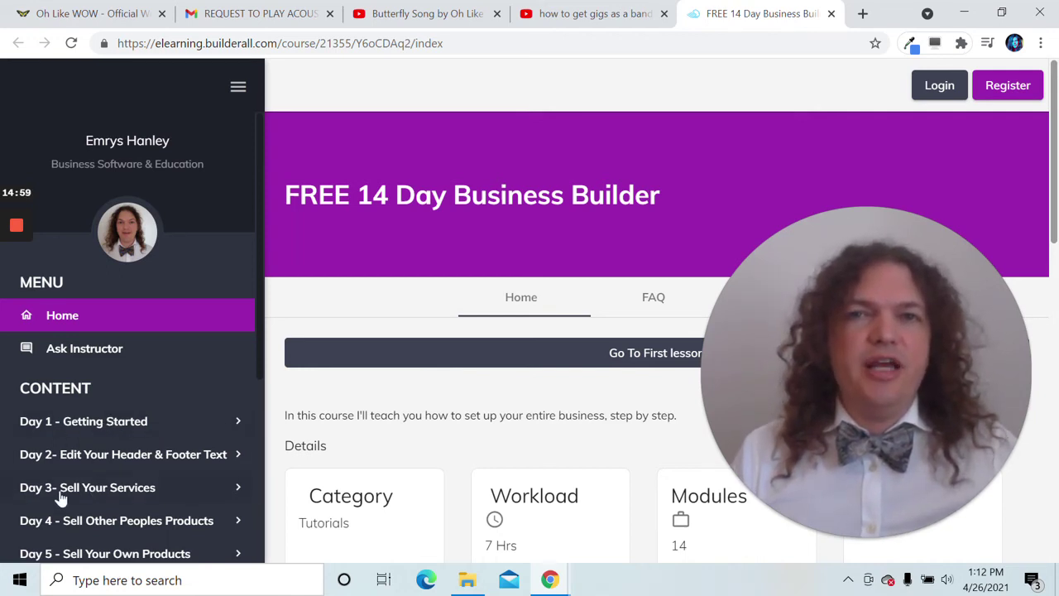
pyautogui.scroll(-4, 83, 463)
pyautogui.scroll(4, 120, 515)
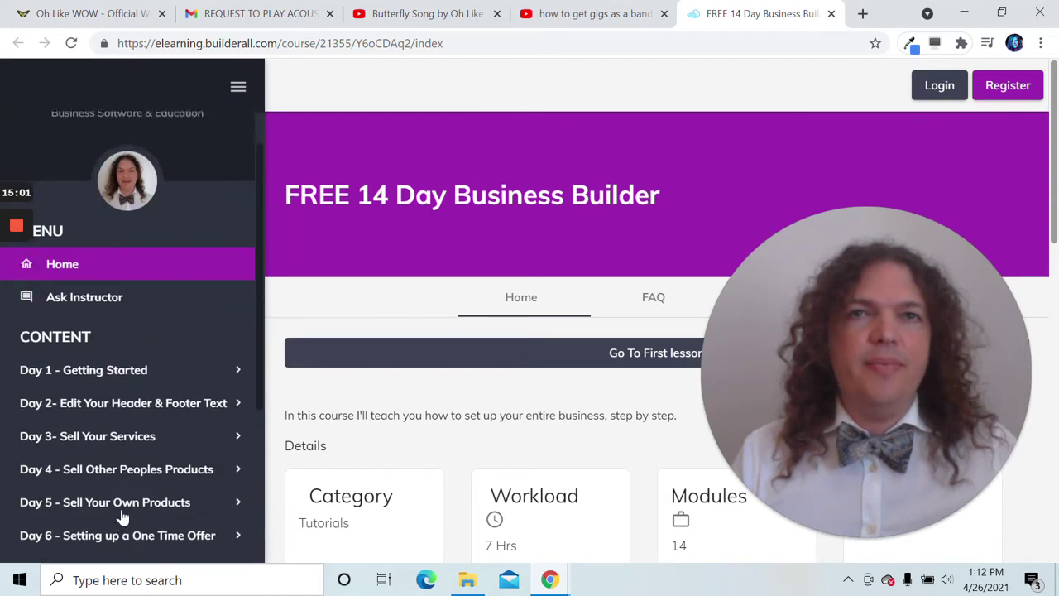
pyautogui.scroll(-1, 90, 444)
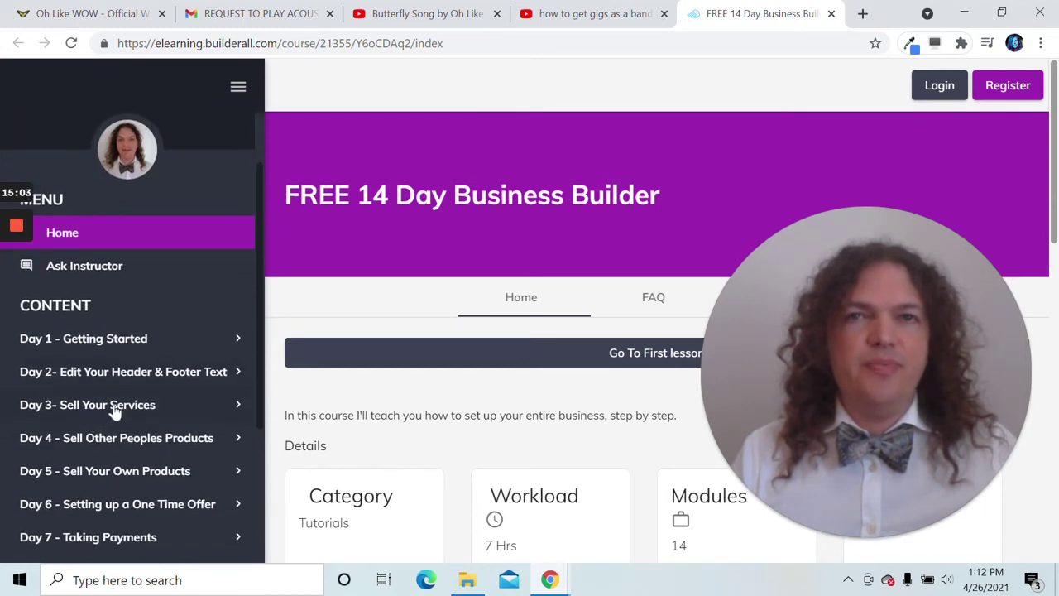
pyautogui.click(116, 405)
pyautogui.click(116, 406)
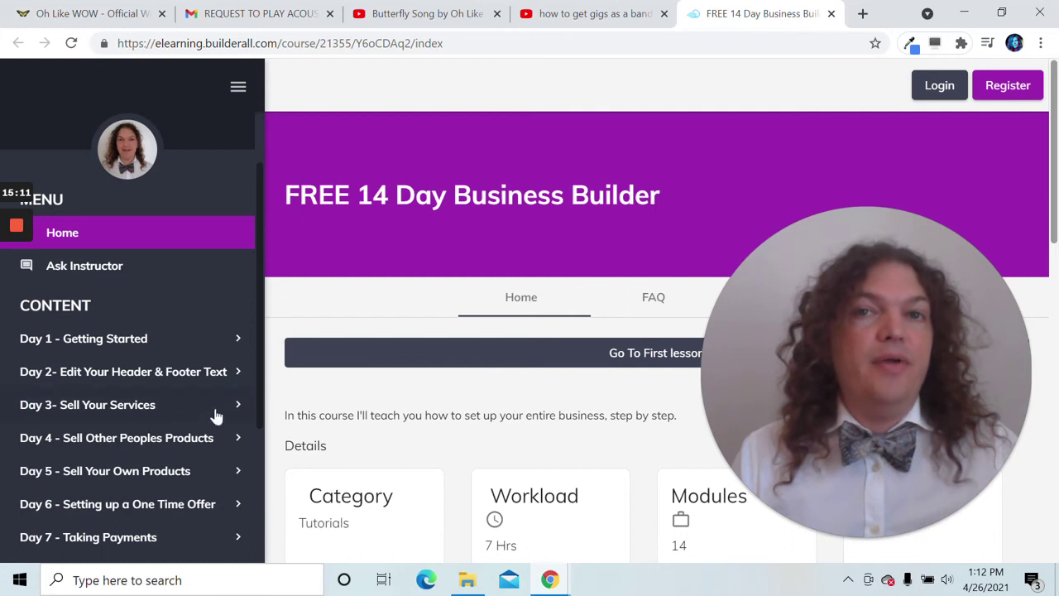
pyautogui.scroll(-3, 215, 415)
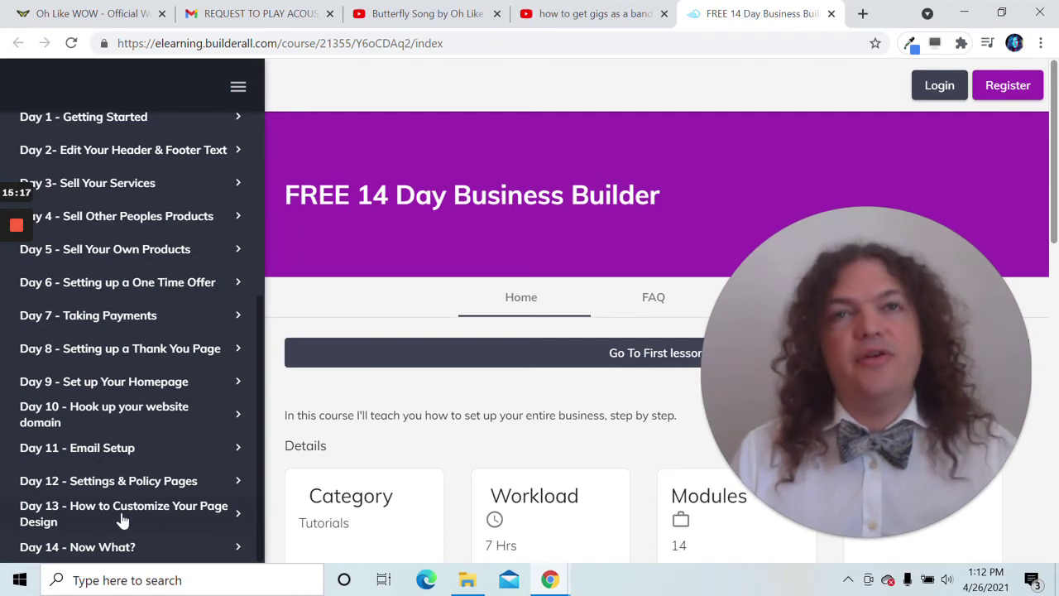
pyautogui.scroll(1, 130, 513)
pyautogui.scroll(2, 130, 513)
pyautogui.click(129, 350)
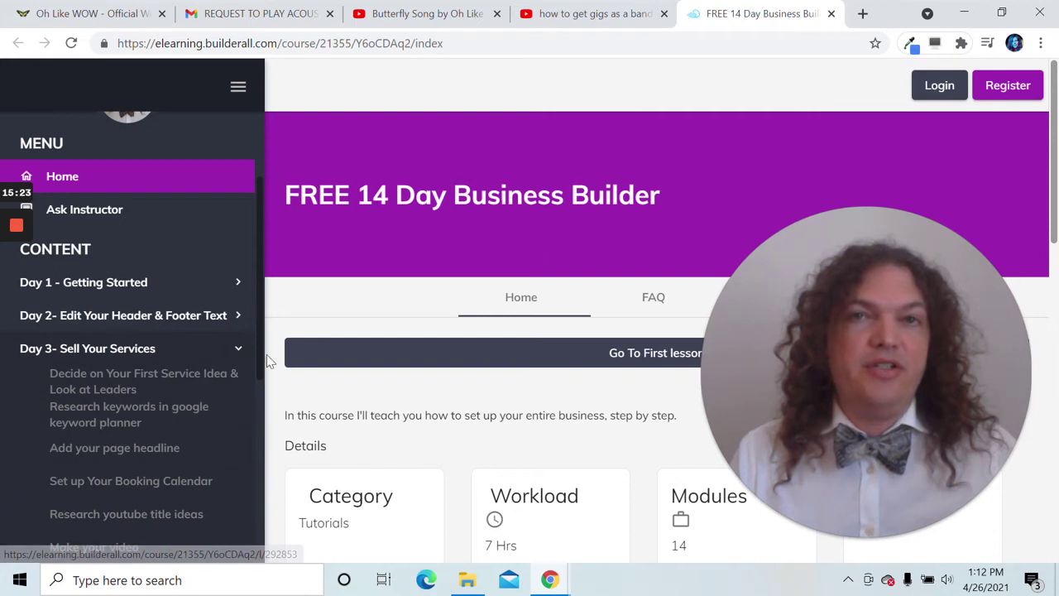
pyautogui.click(215, 353)
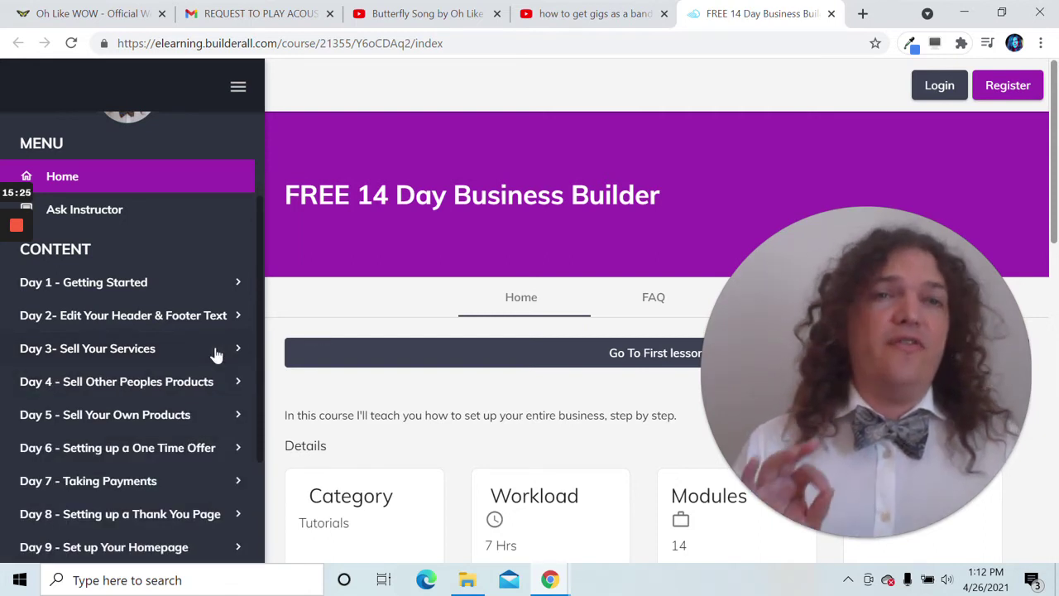
pyautogui.moveTo(826, 318); pyautogui.dragTo(139, 345)
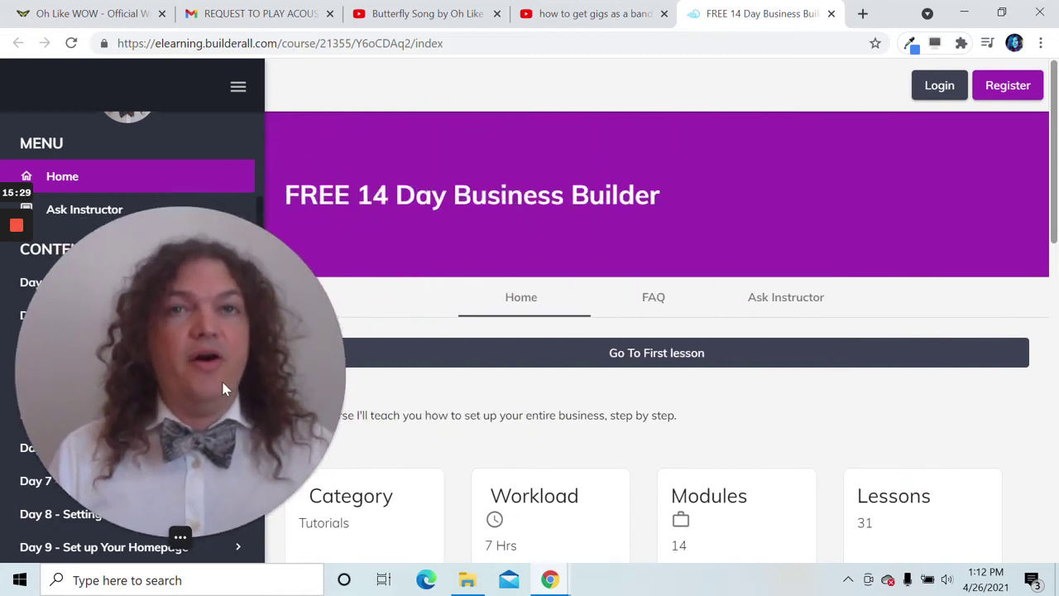
# - Open the 'How to use this course' first lesson and scroll to its end
pyautogui.click(675, 364)
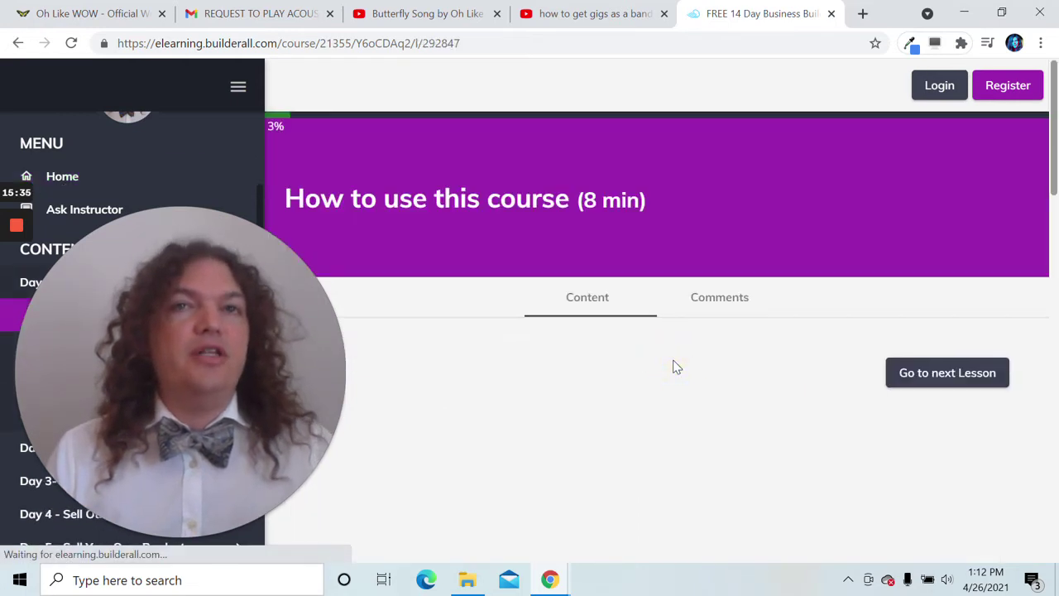
pyautogui.moveTo(254, 396); pyautogui.dragTo(953, 277)
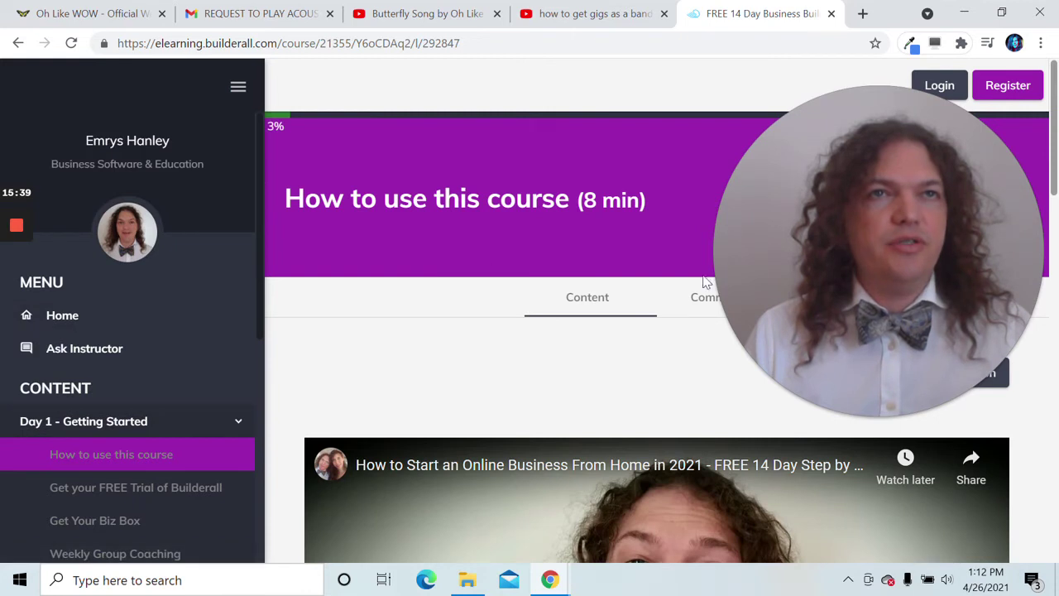
pyautogui.moveTo(787, 267); pyautogui.dragTo(488, 302)
pyautogui.scroll(-6, 489, 302)
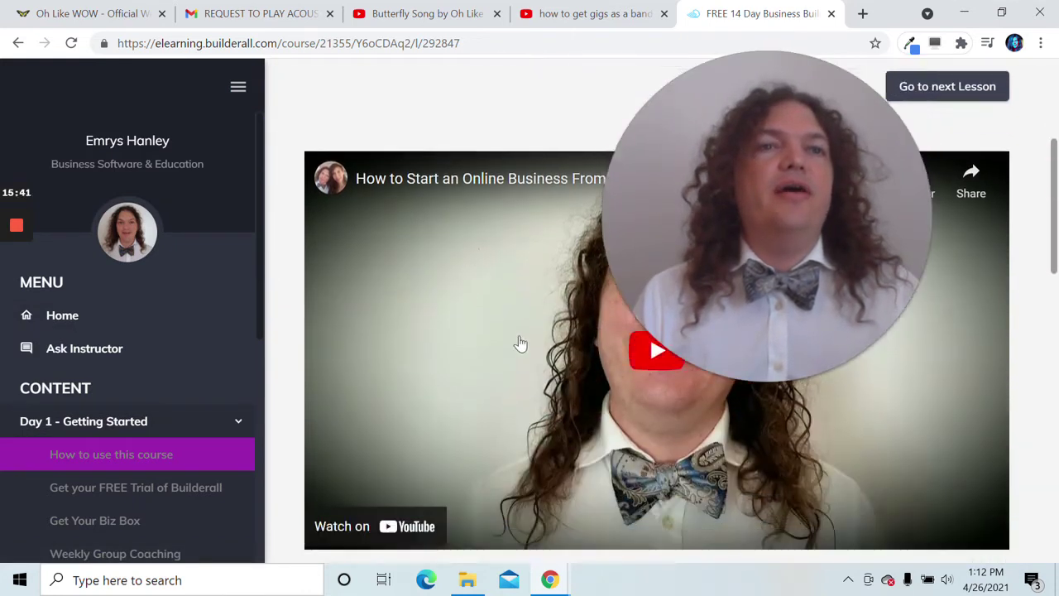
pyautogui.scroll(-10, 651, 396)
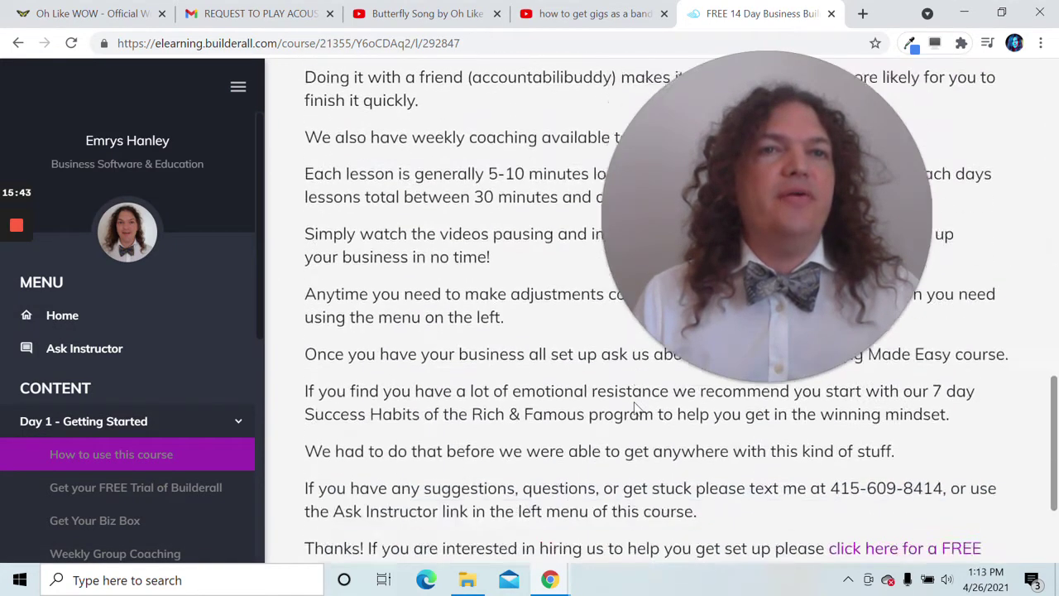
pyautogui.moveTo(693, 327); pyautogui.dragTo(404, 297)
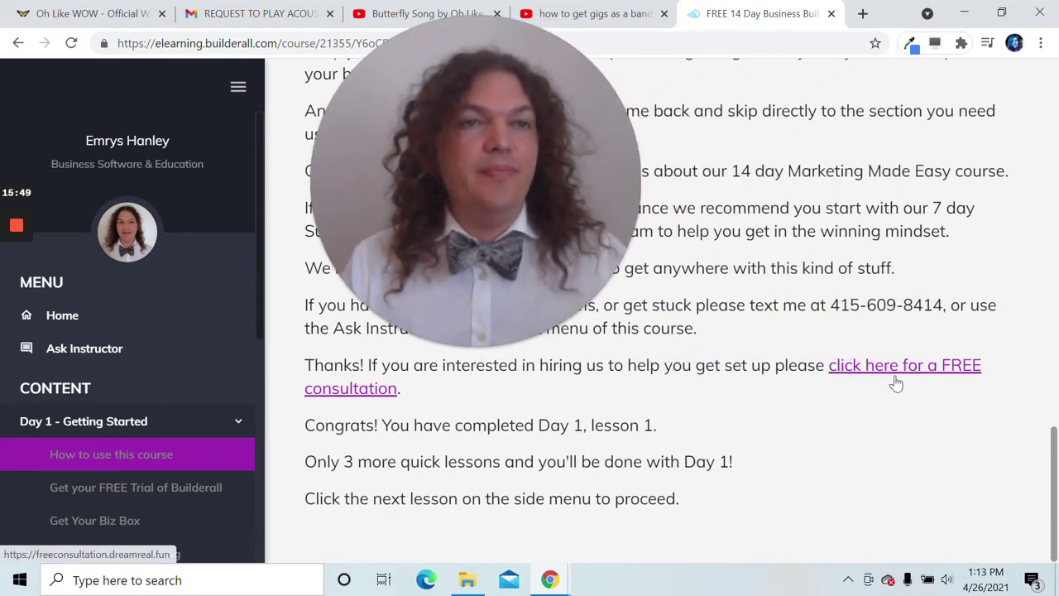
pyautogui.click(217, 447)
# - Go to the 'Get your FREE Trial of Builderall' lesson and scroll past its video to the text
pyautogui.click(943, 373)
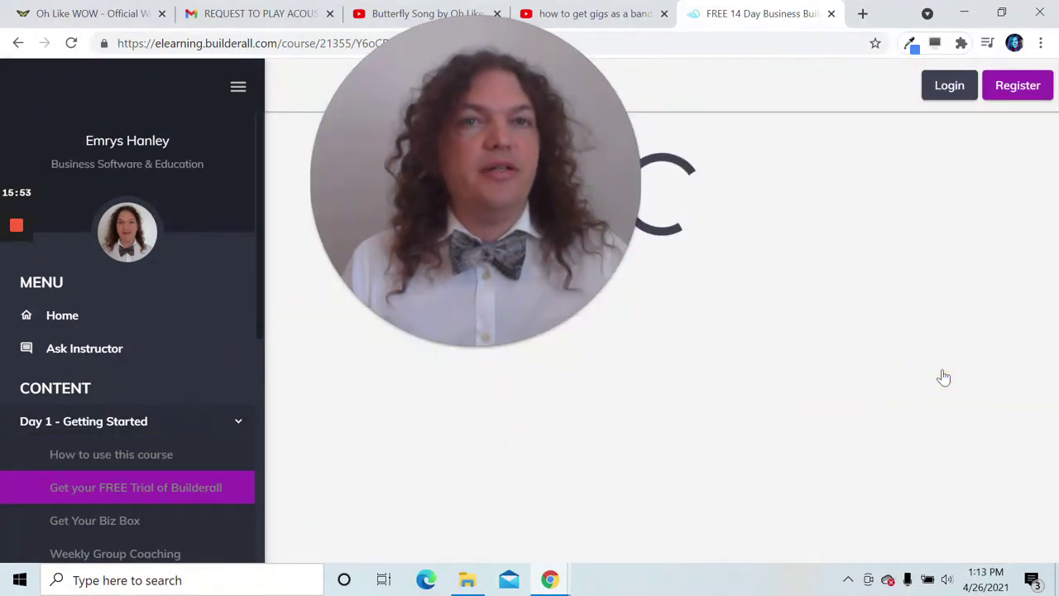
pyautogui.scroll(-1, 695, 331)
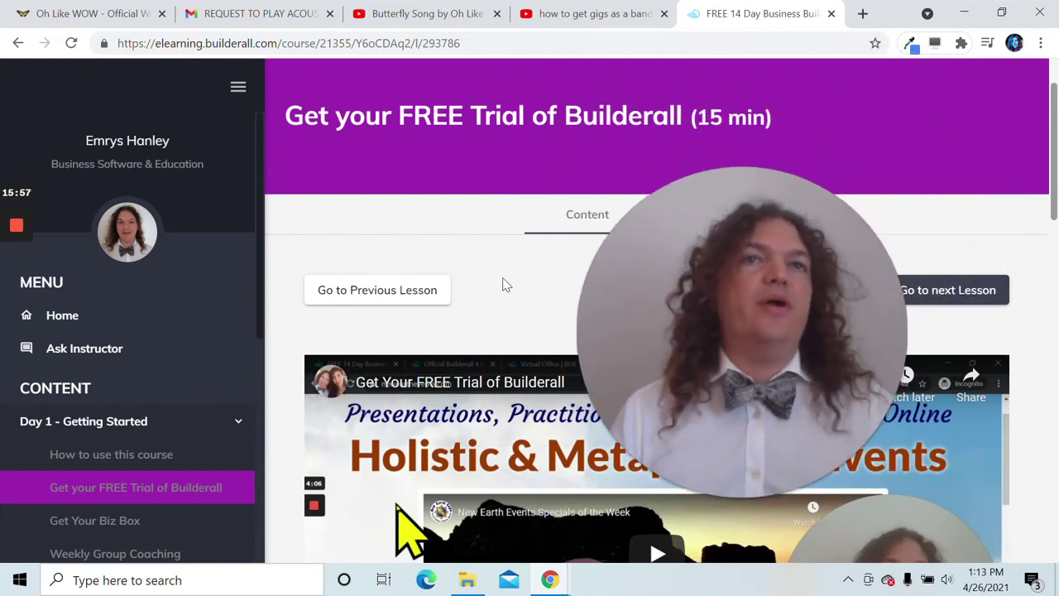
pyautogui.scroll(-4, 646, 306)
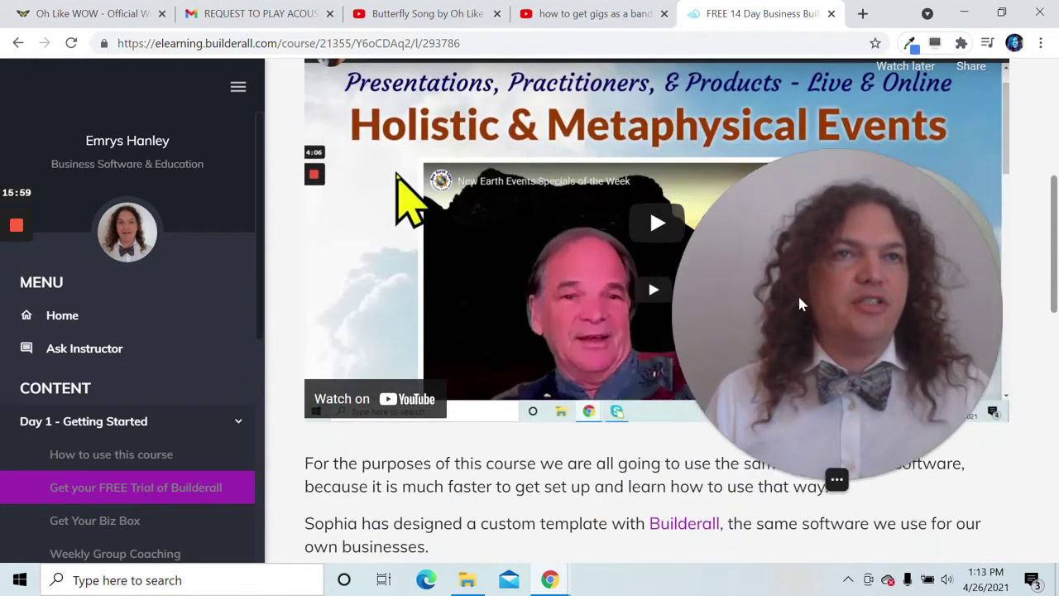
pyautogui.scroll(-2, 558, 389)
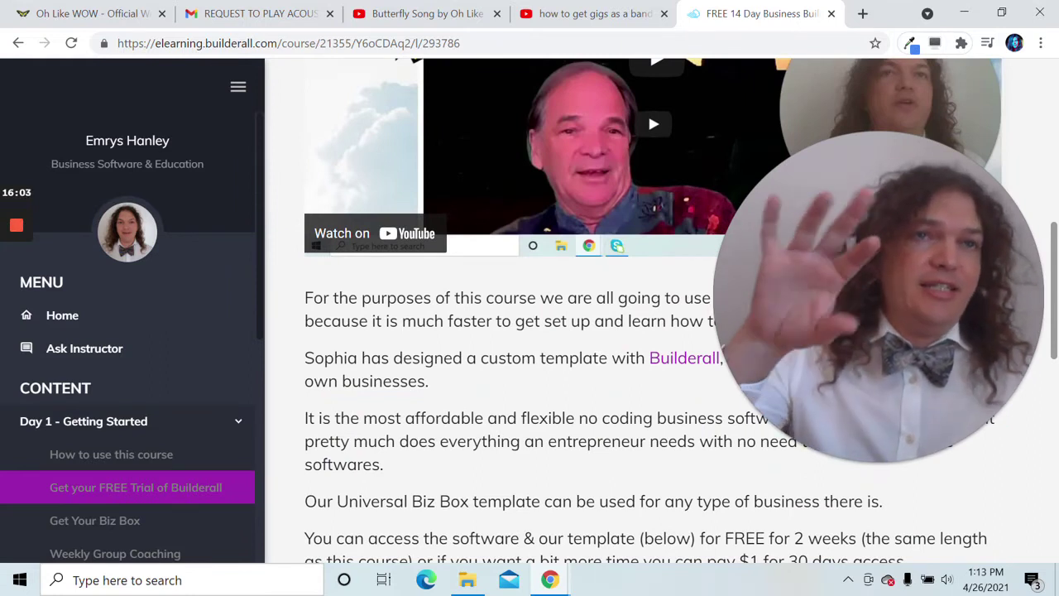
pyautogui.moveTo(893, 329)
pyautogui.moveTo(893, 330); pyautogui.dragTo(362, 424)
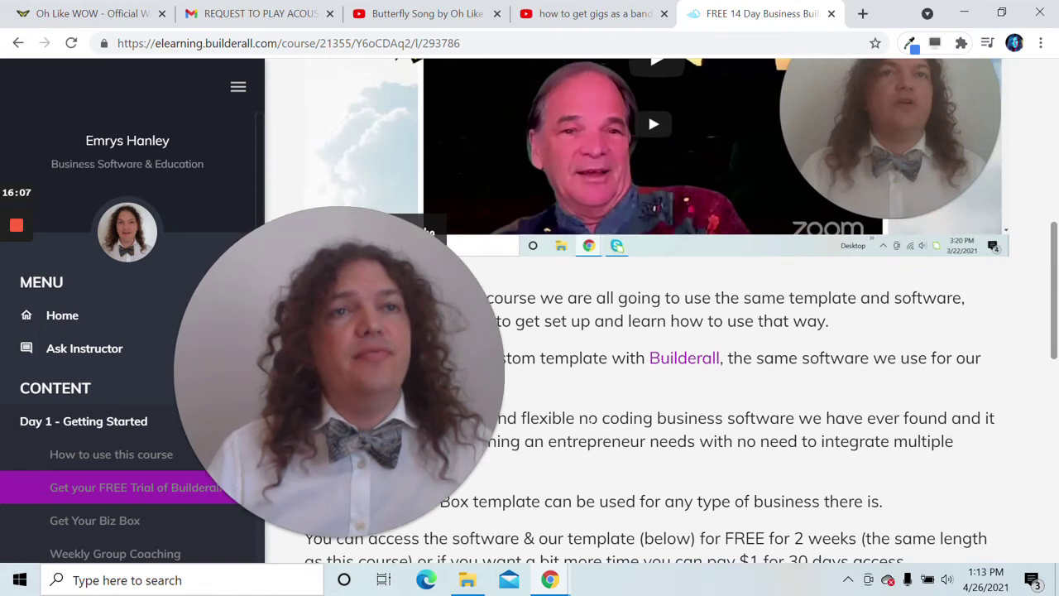
pyautogui.scroll(3, 389, 426)
pyautogui.scroll(-2, 418, 429)
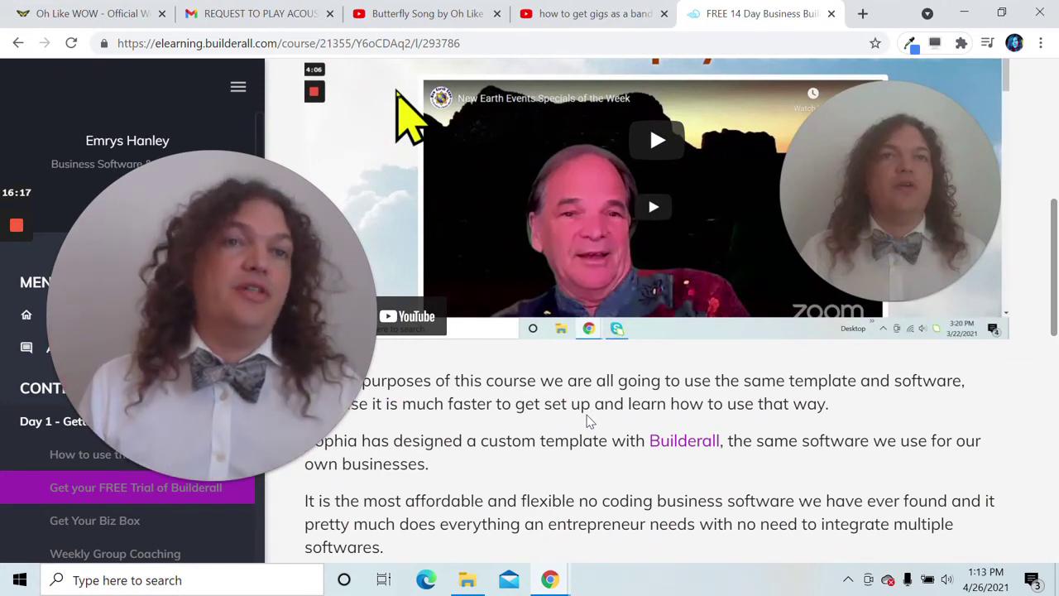
pyautogui.moveTo(244, 385); pyautogui.dragTo(214, 313)
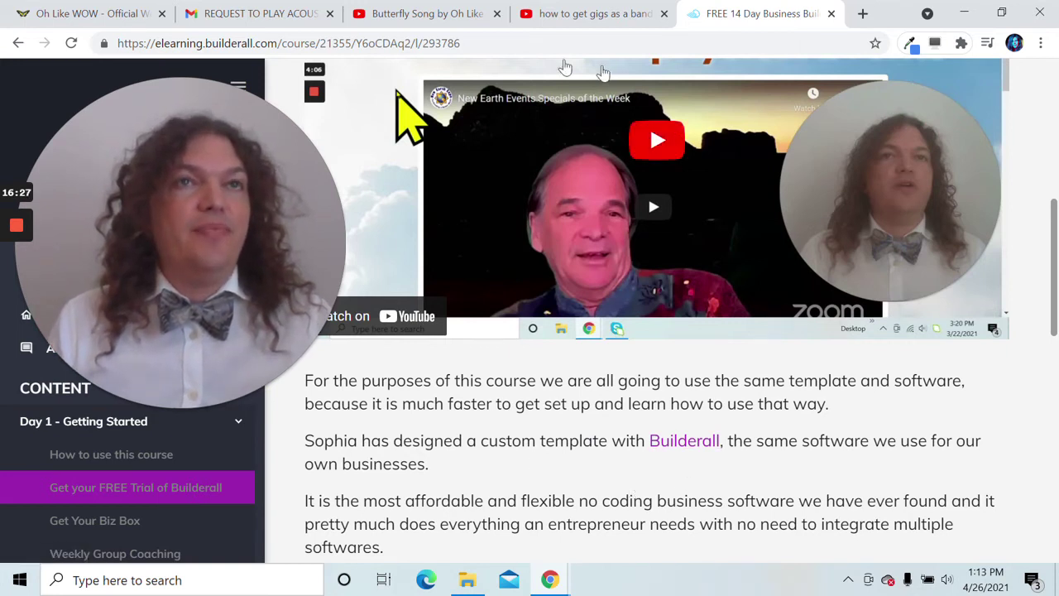
pyautogui.click(91, 13)
pyautogui.moveTo(163, 268); pyautogui.dragTo(618, 331)
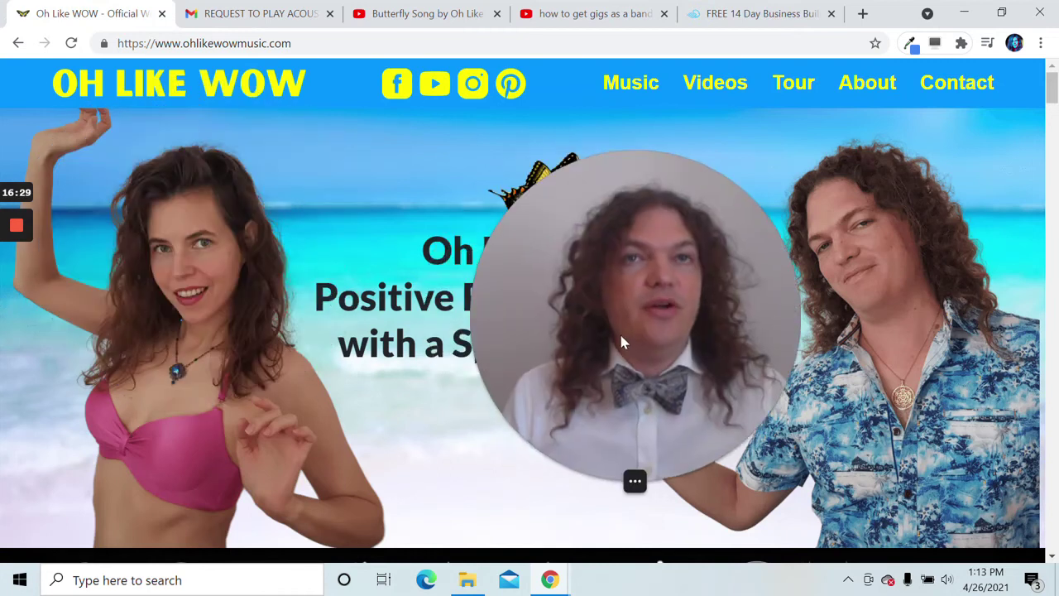
pyautogui.click(747, 14)
pyautogui.moveTo(699, 304); pyautogui.dragTo(279, 300)
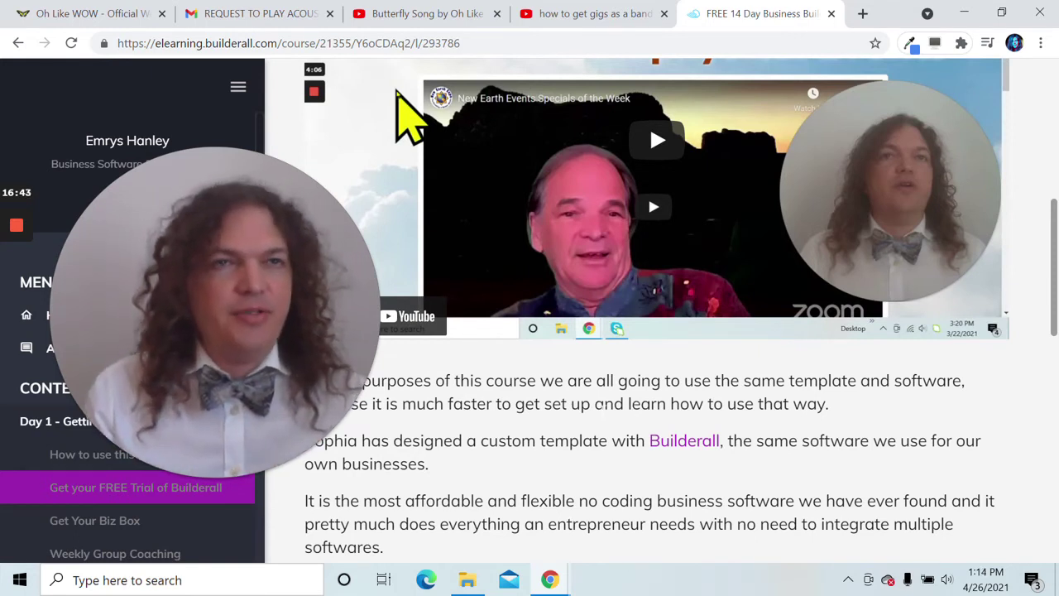
pyautogui.scroll(-1, 636, 404)
pyautogui.moveTo(349, 372); pyautogui.dragTo(267, 235)
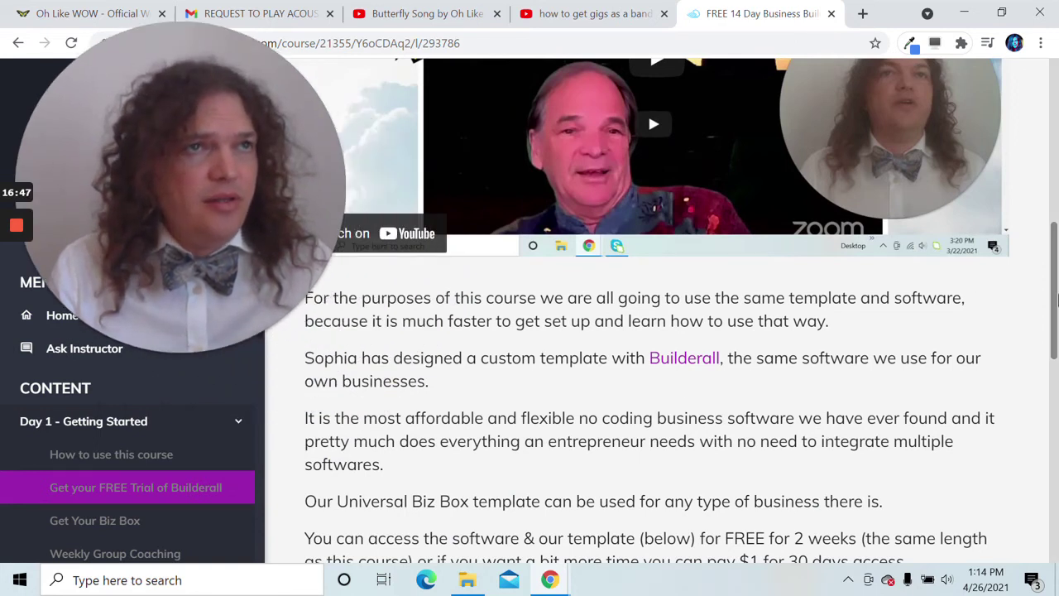
pyautogui.moveTo(1054, 302); pyautogui.dragTo(1054, 422)
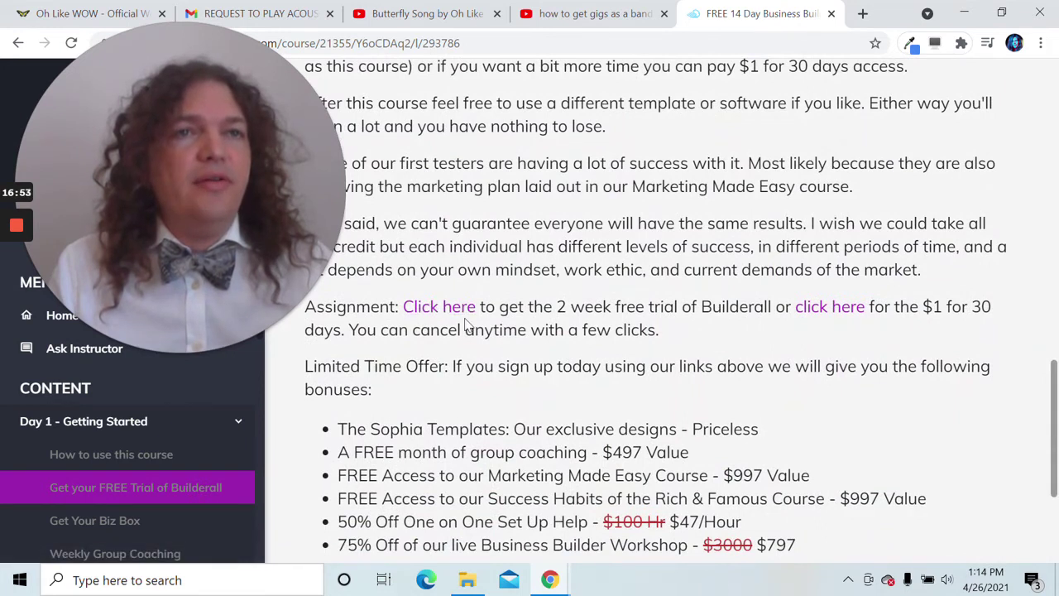
pyautogui.scroll(-3, 661, 314)
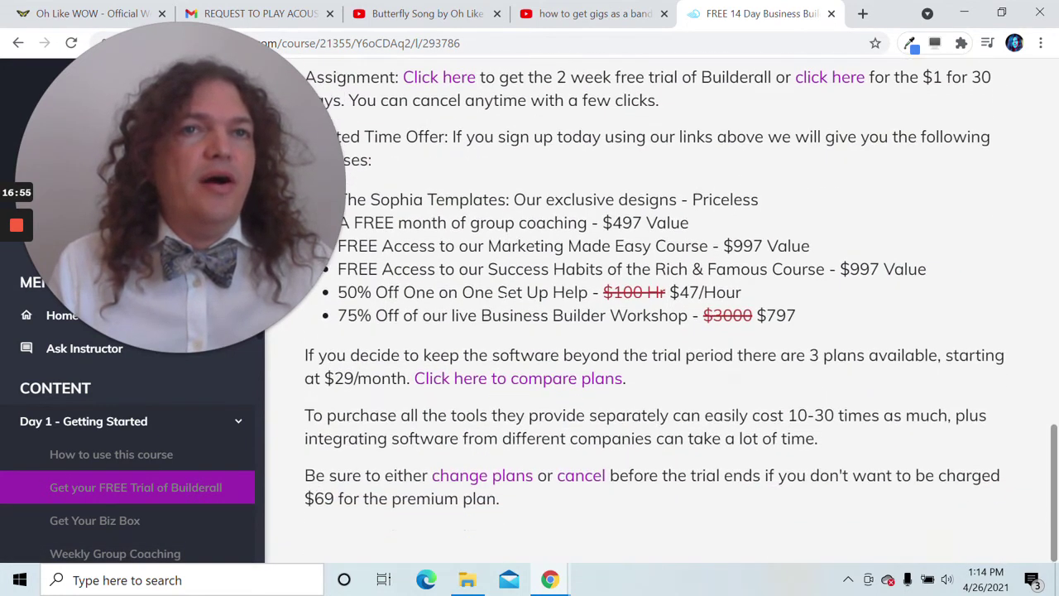
pyautogui.scroll(4, 557, 428)
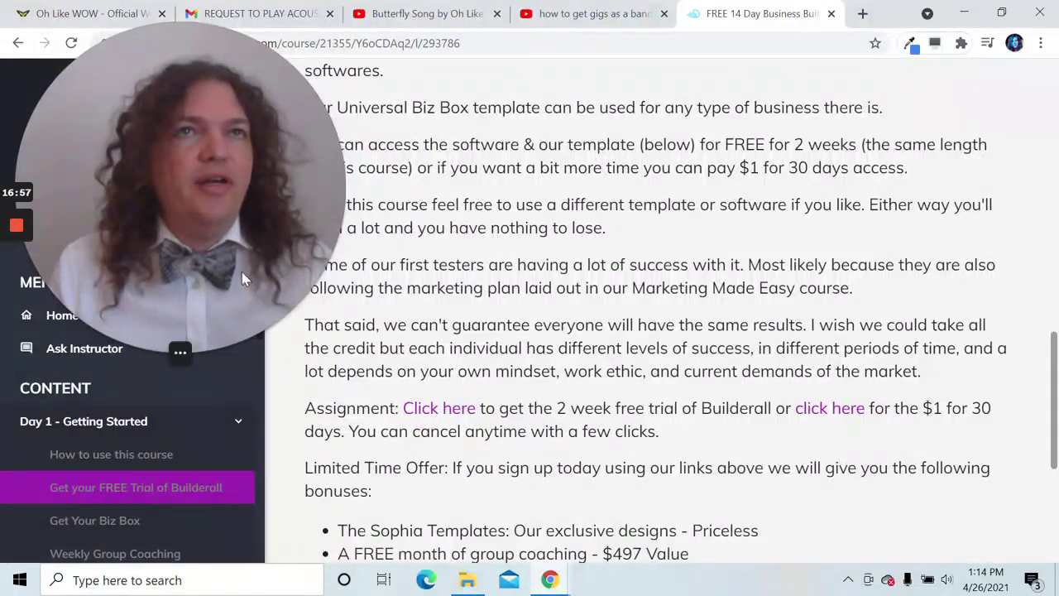
pyautogui.moveTo(244, 273); pyautogui.dragTo(522, 410)
pyautogui.scroll(-1, 587, 373)
pyautogui.scroll(3, 628, 347)
pyautogui.moveTo(627, 348); pyautogui.dragTo(832, 341)
pyautogui.scroll(5, 499, 408)
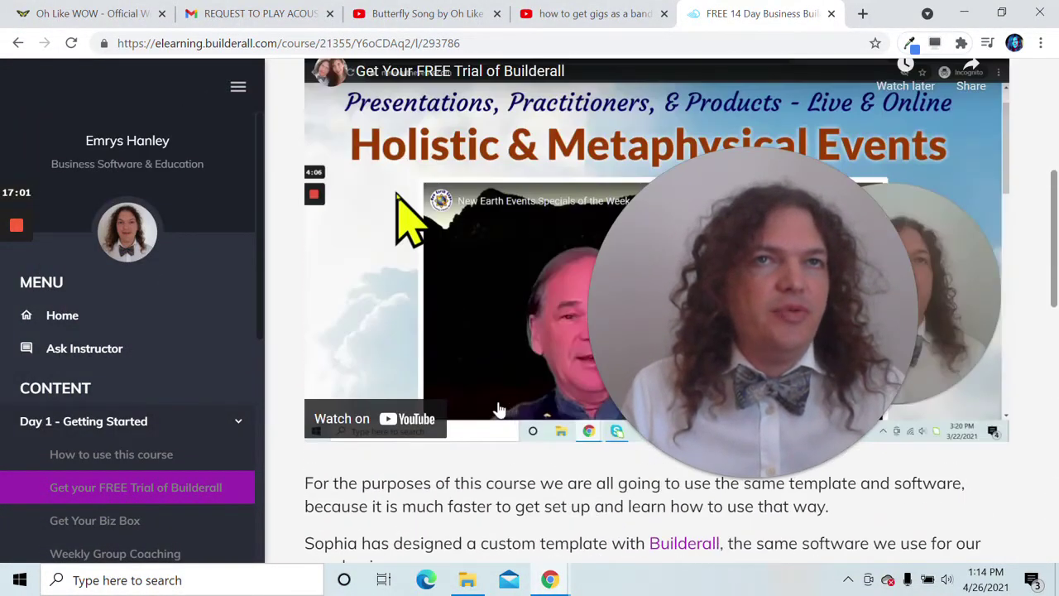
pyautogui.scroll(-2, 499, 409)
pyautogui.scroll(6, 499, 409)
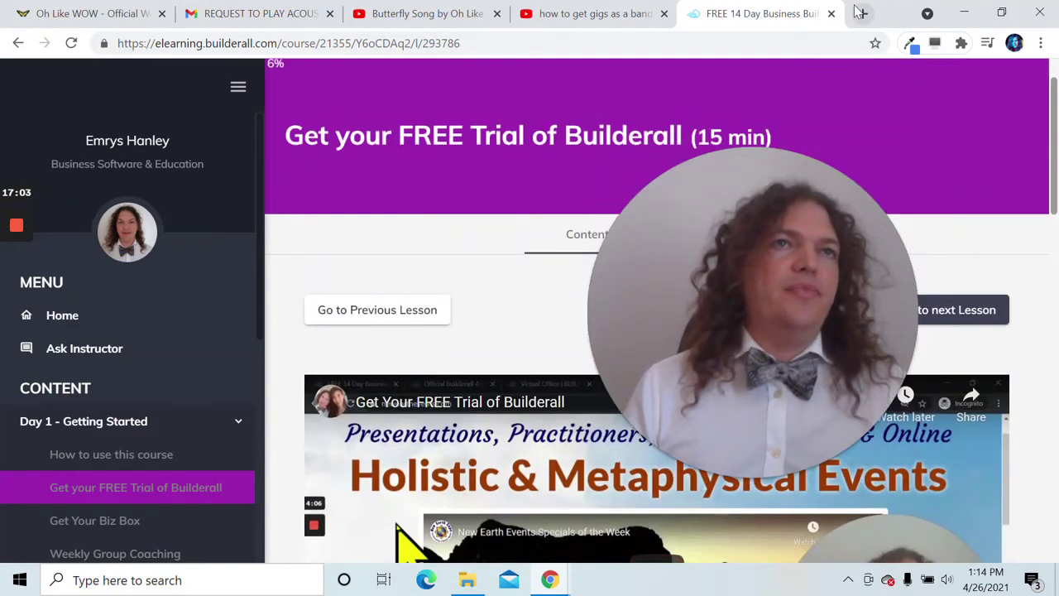
# - In a new tab, open the office.builderall.com Virtual Office and launch Cheetah Website Builder
pyautogui.click(860, 13)
pyautogui.write('office.builderall.com/us/office')
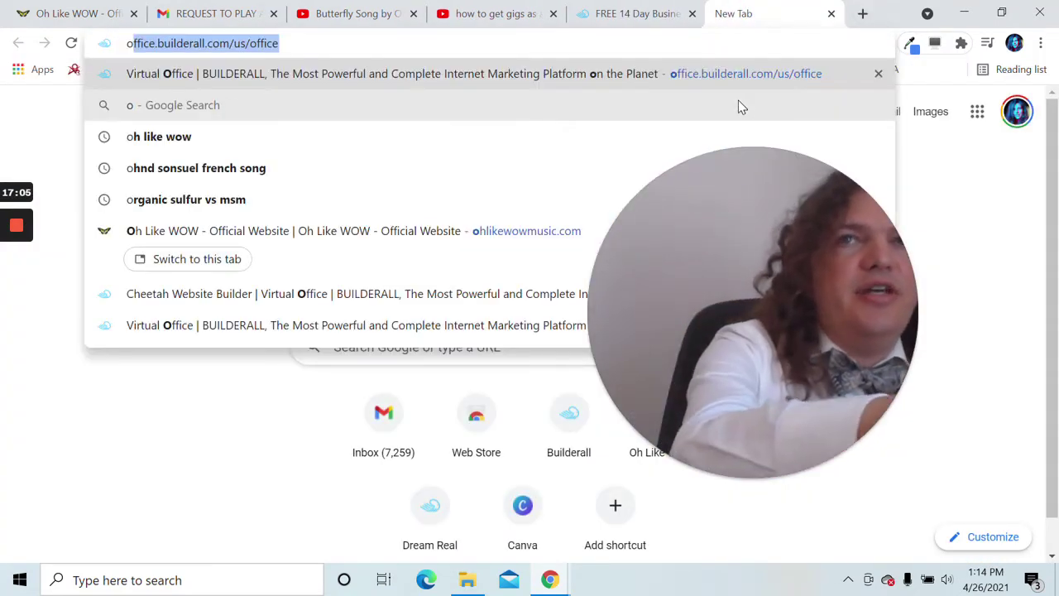
pyautogui.press('Return')
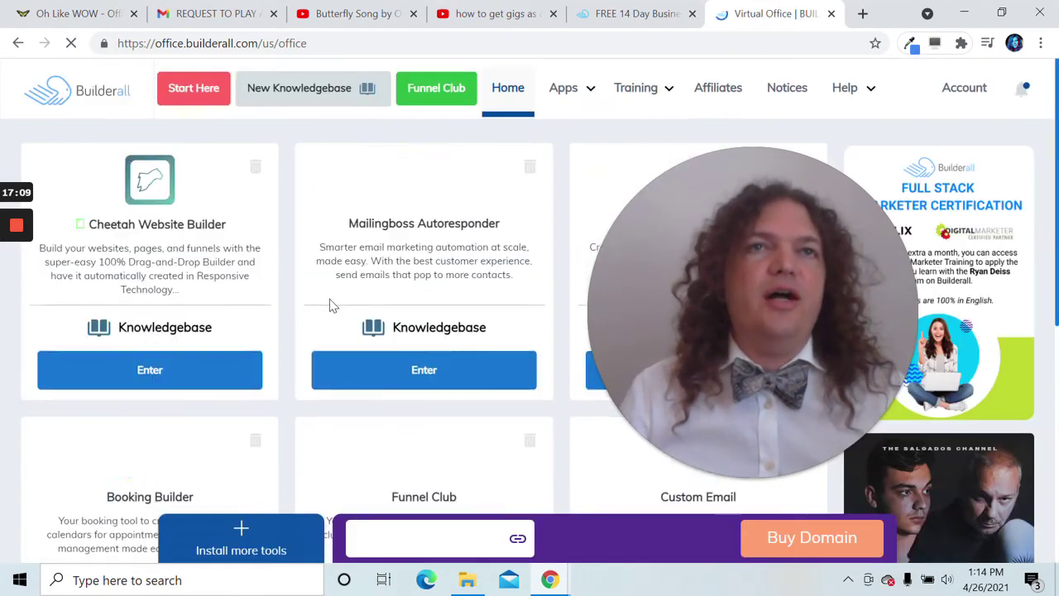
pyautogui.moveTo(691, 289); pyautogui.dragTo(343, 275)
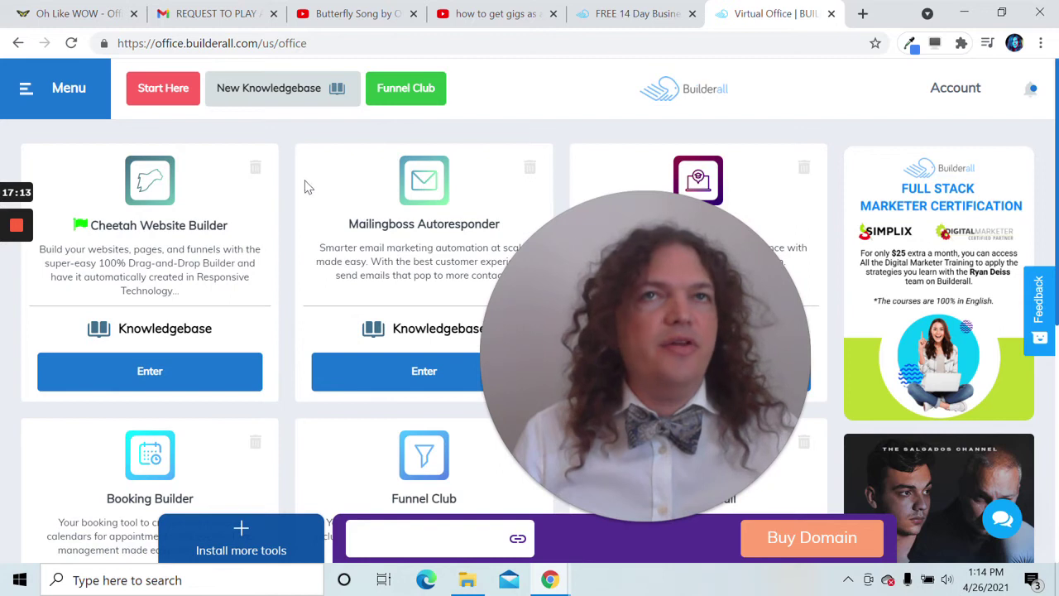
pyautogui.click(179, 381)
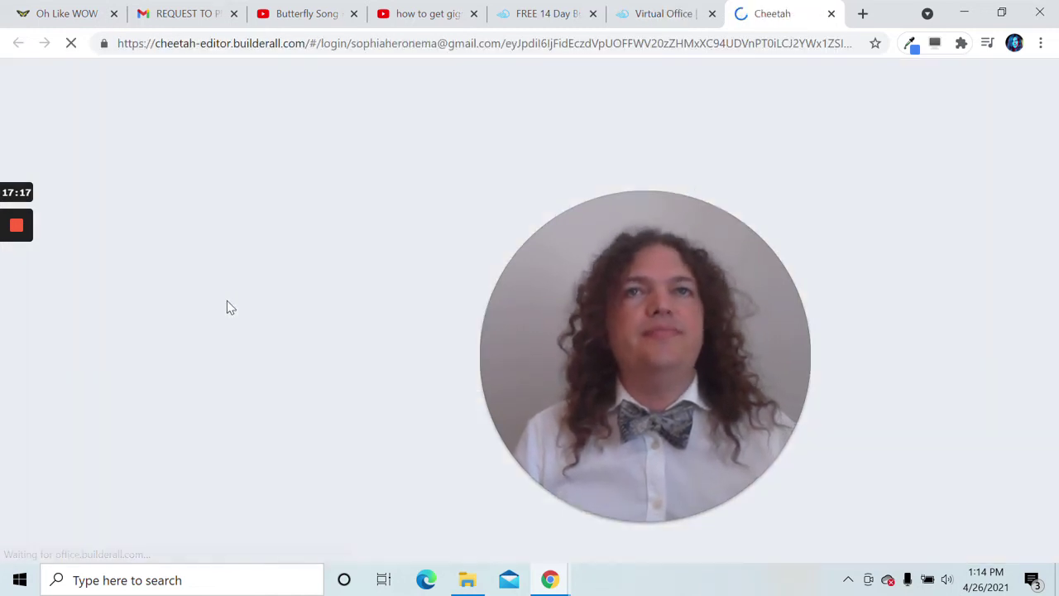
# - Wait for the Cheetah Websites dashboard to load, then return to the FREE 14 Day course tab
pyautogui.moveTo(613, 313); pyautogui.dragTo(761, 317)
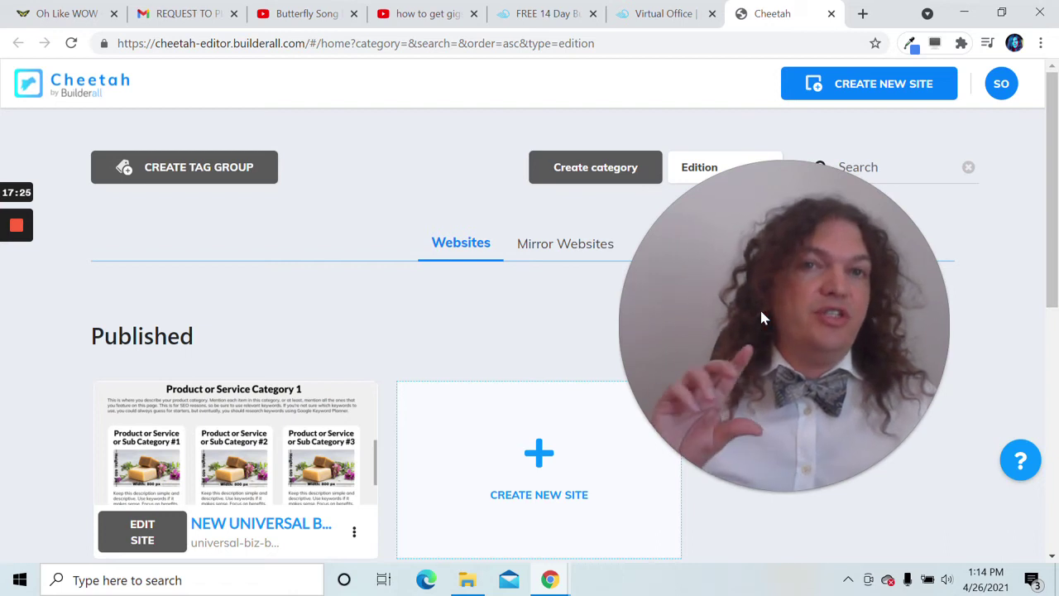
pyautogui.moveTo(739, 331); pyautogui.dragTo(756, 357)
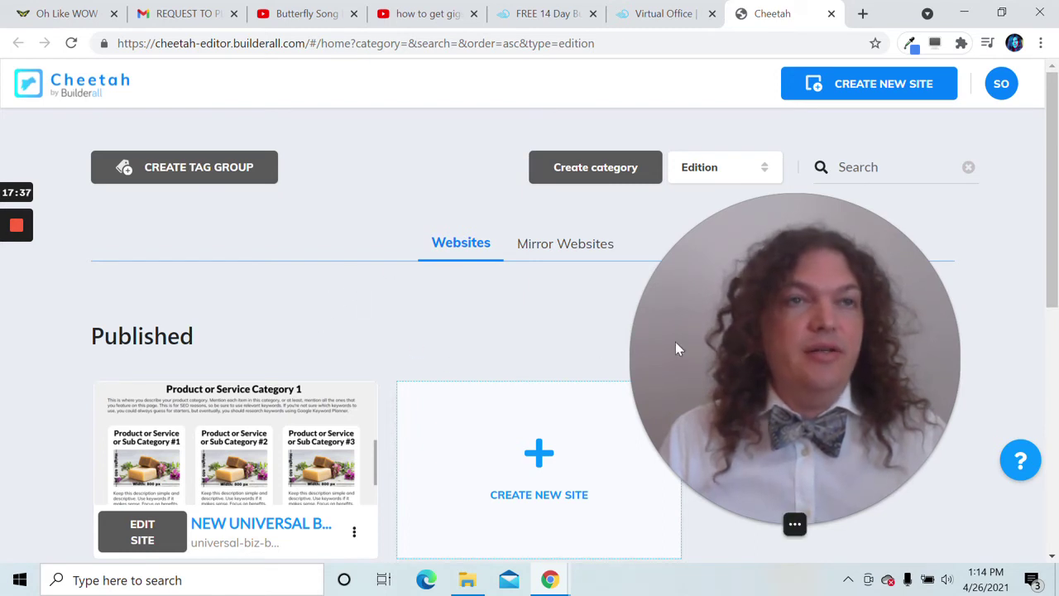
pyautogui.moveTo(675, 347); pyautogui.dragTo(744, 346)
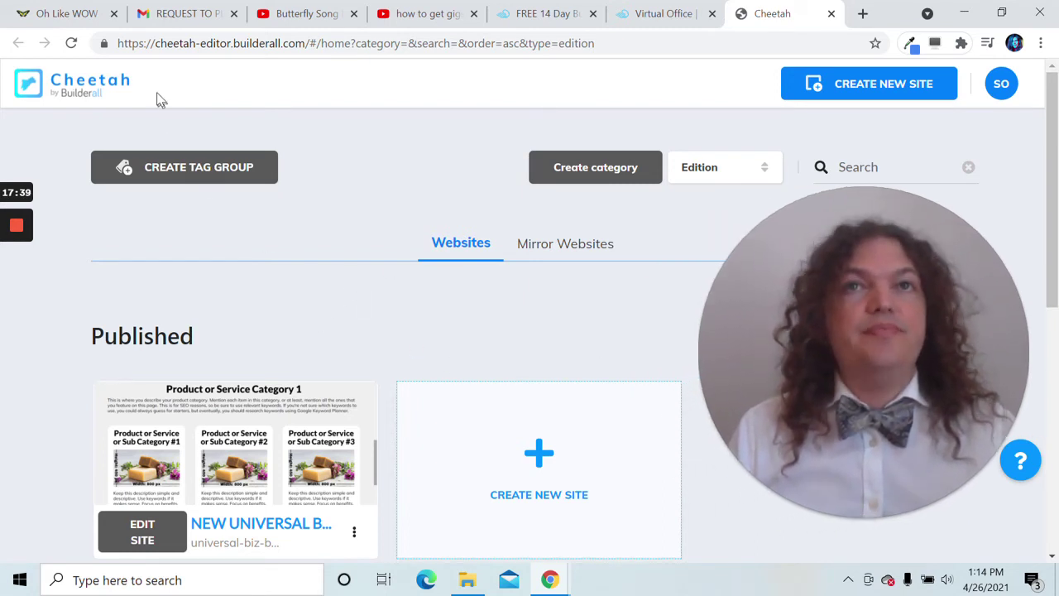
pyautogui.click(559, 13)
# - Log into Builderall eLearning with the saved account e-mail and password, declining to save the password
pyautogui.scroll(-15, 397, 295)
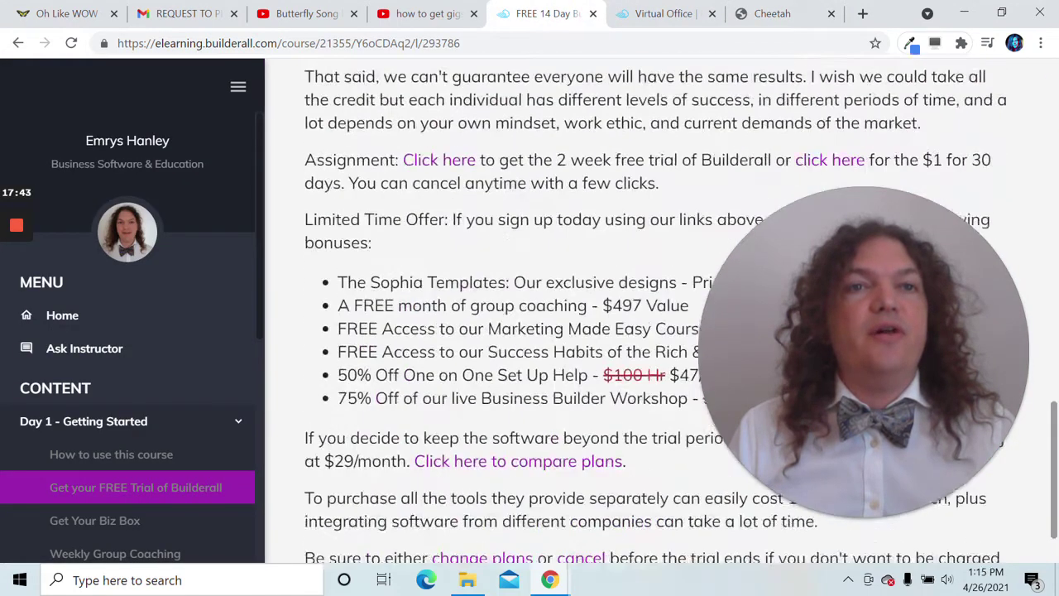
pyautogui.click(142, 517)
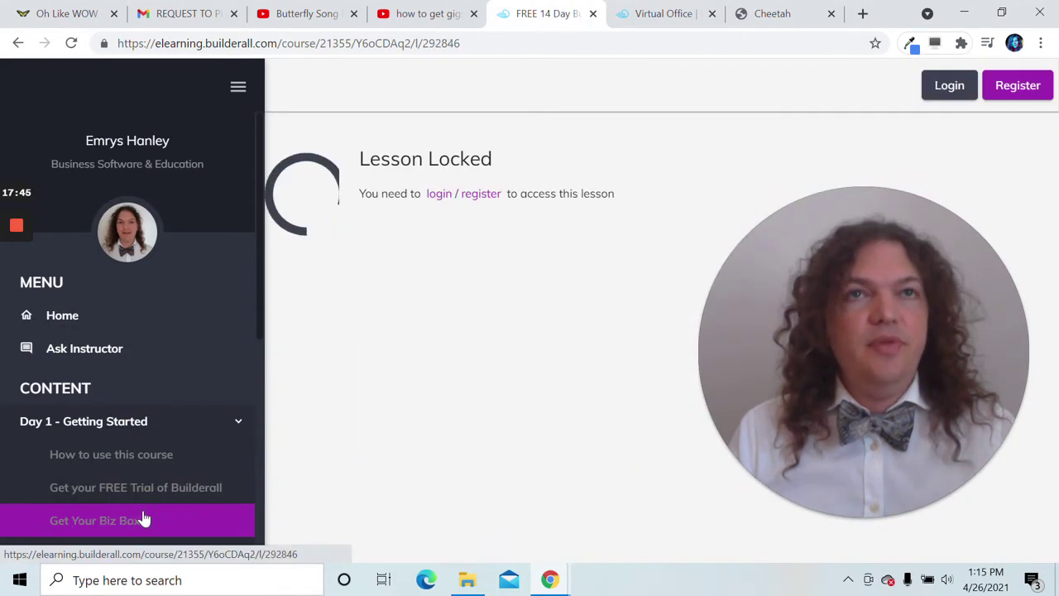
pyautogui.click(364, 194)
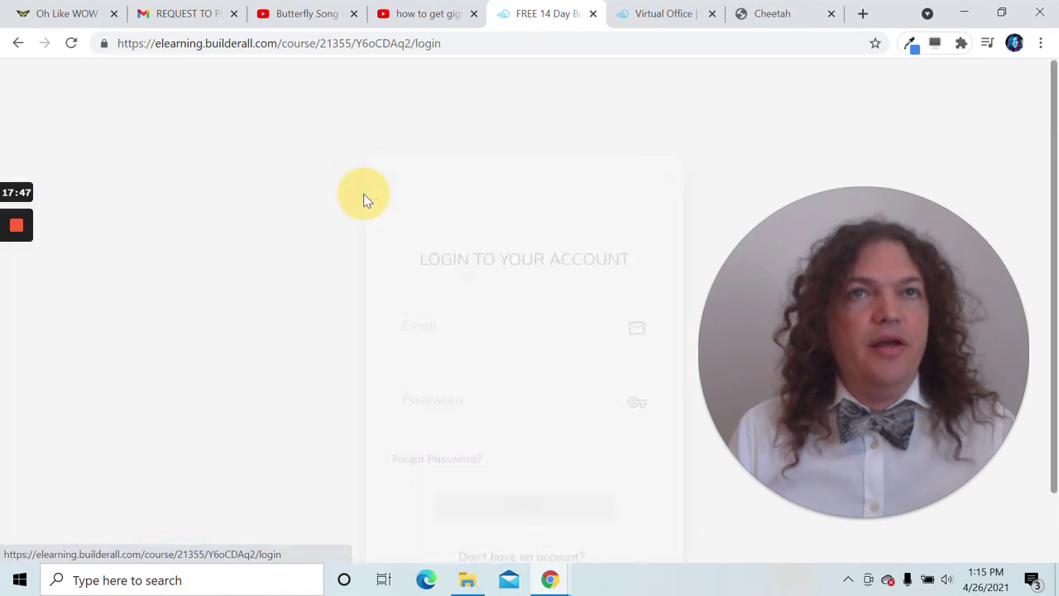
pyautogui.click(466, 345)
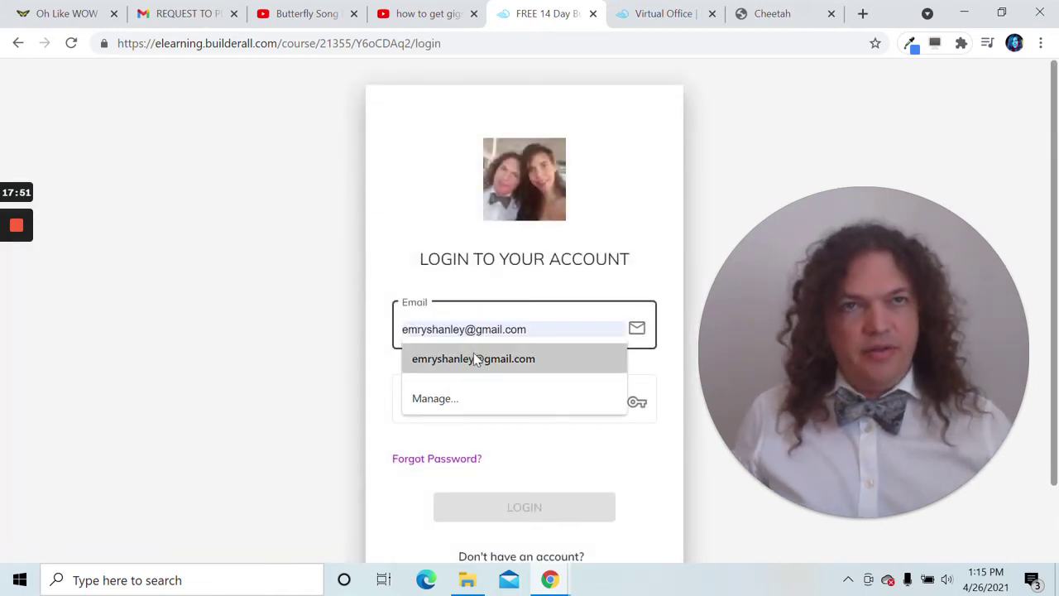
pyautogui.click(473, 358)
pyautogui.click(467, 398)
pyautogui.write('••••')
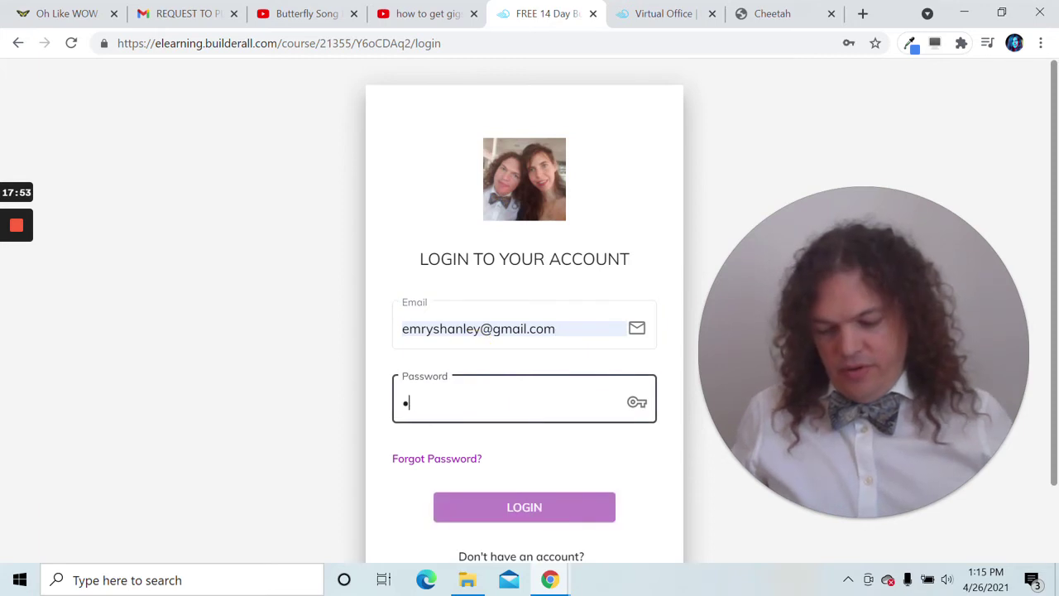
pyautogui.write('•••••••••')
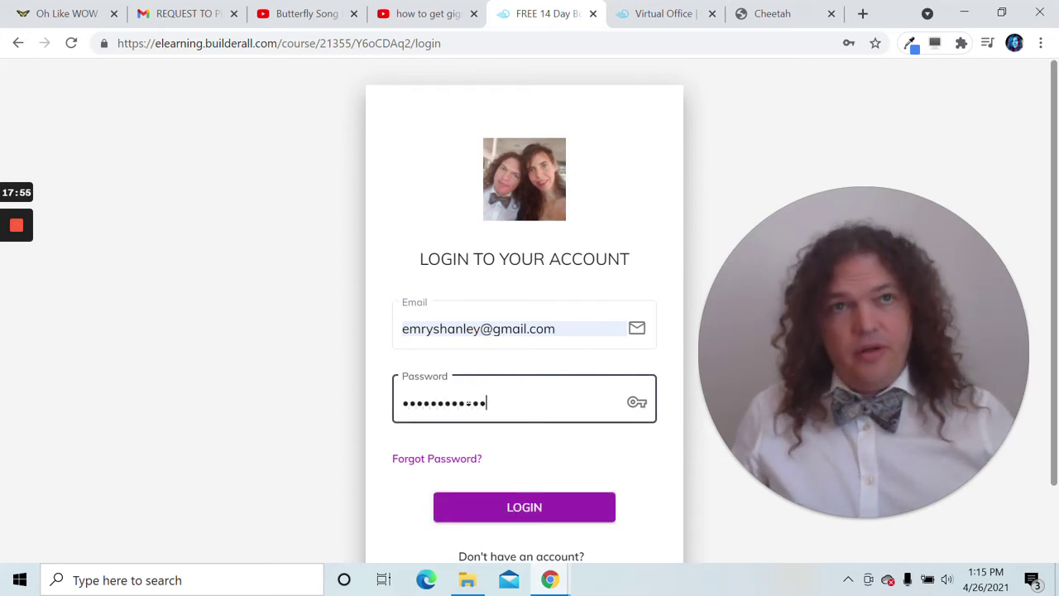
pyautogui.press('Return')
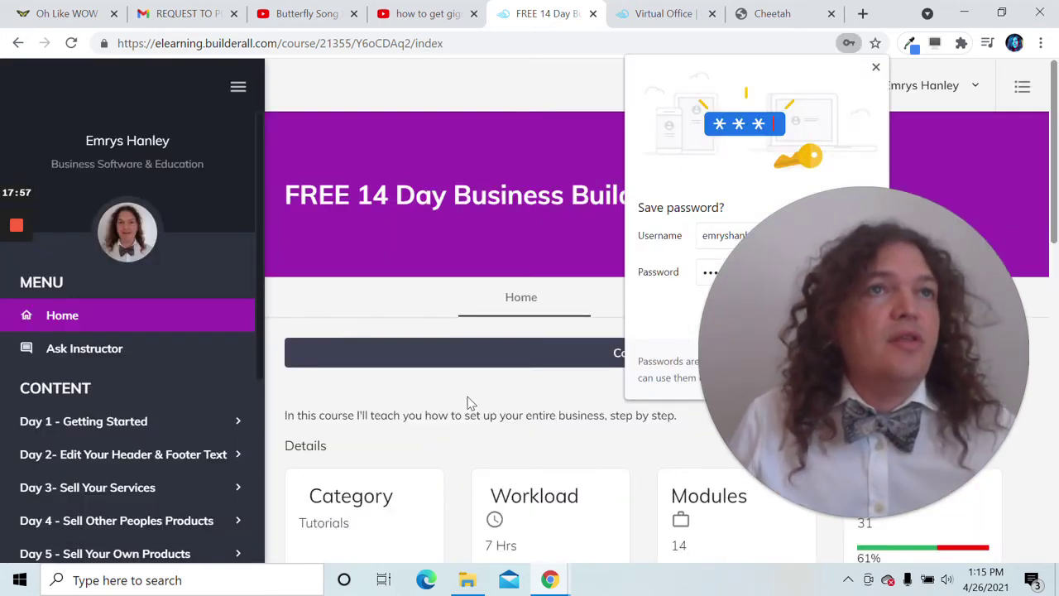
pyautogui.click(876, 69)
# - Expand Day 1 - Getting Started and open the Get Your Biz Box lesson's setup steps
pyautogui.scroll(-5, 563, 208)
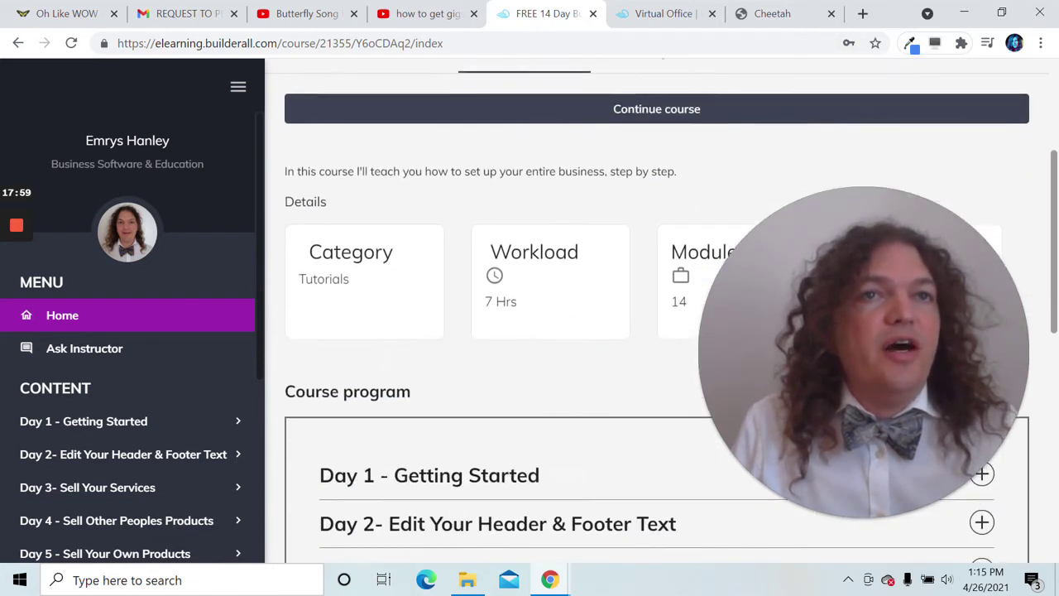
pyautogui.scroll(4, 563, 207)
pyautogui.scroll(1, 563, 215)
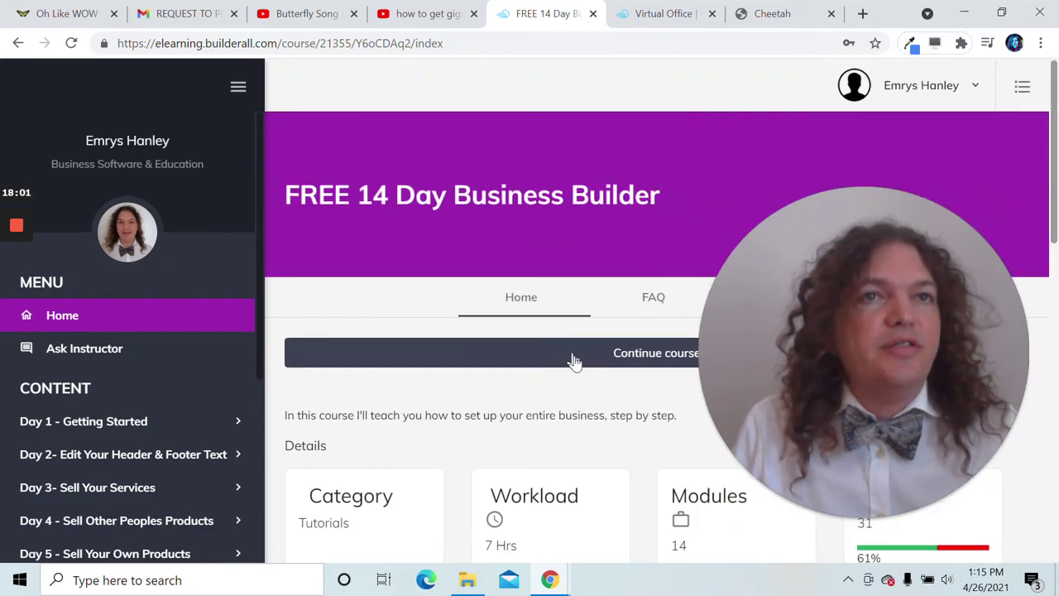
pyautogui.click(143, 421)
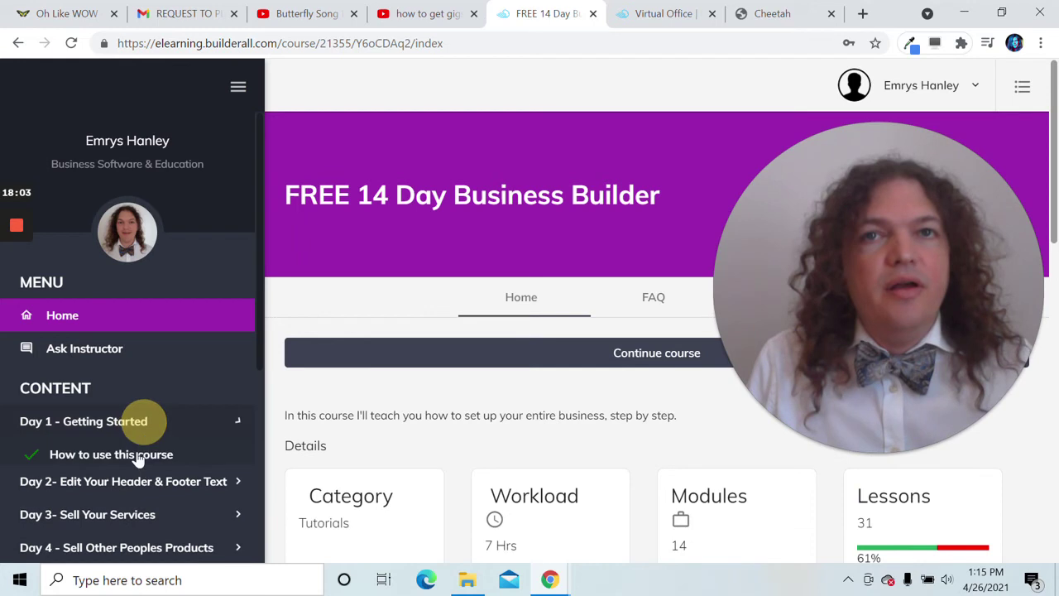
pyautogui.scroll(-2, 133, 489)
pyautogui.click(134, 445)
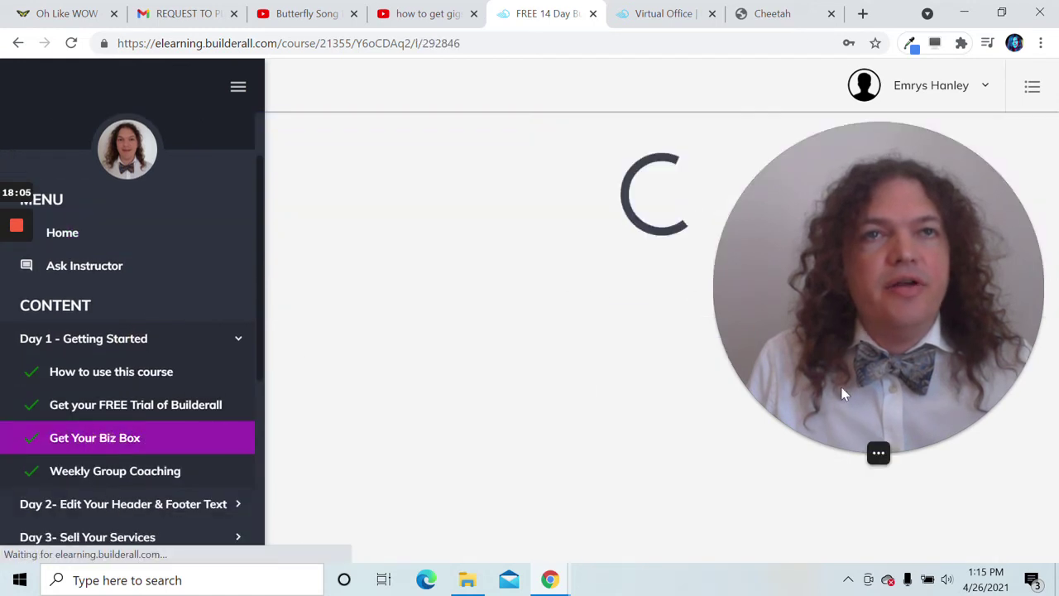
pyautogui.scroll(-8, 587, 386)
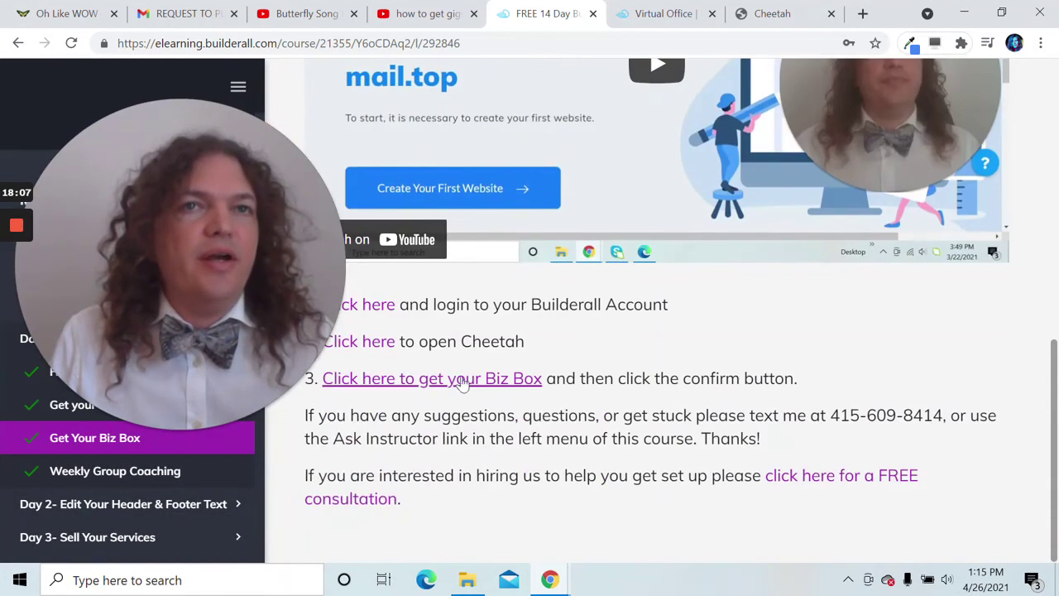
# - Claim the New Universal Biz Box site, confirm the copy, and find it among Unpublished sites
pyautogui.click(435, 387)
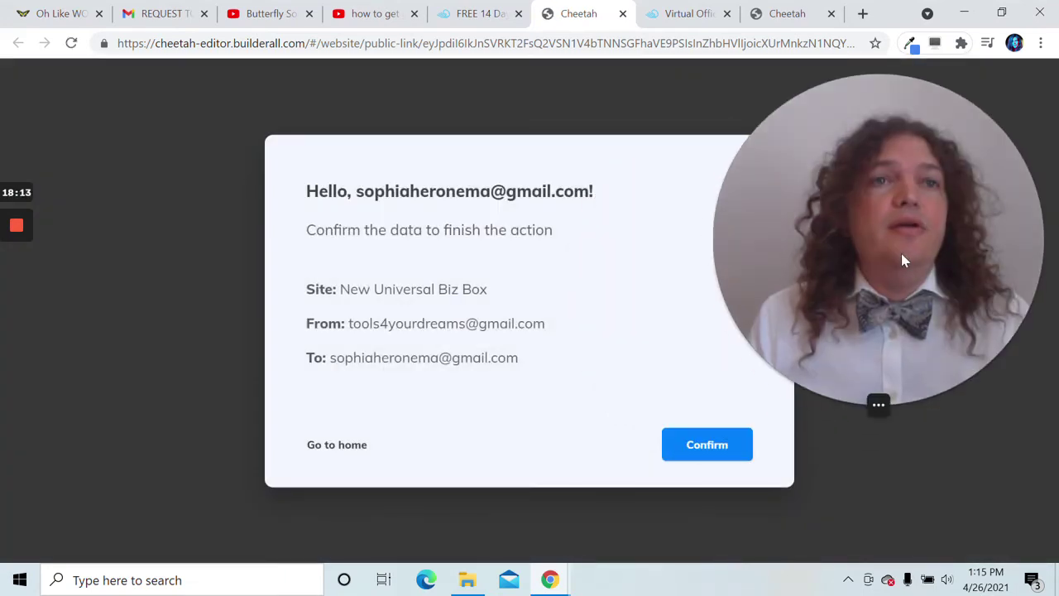
pyautogui.click(707, 451)
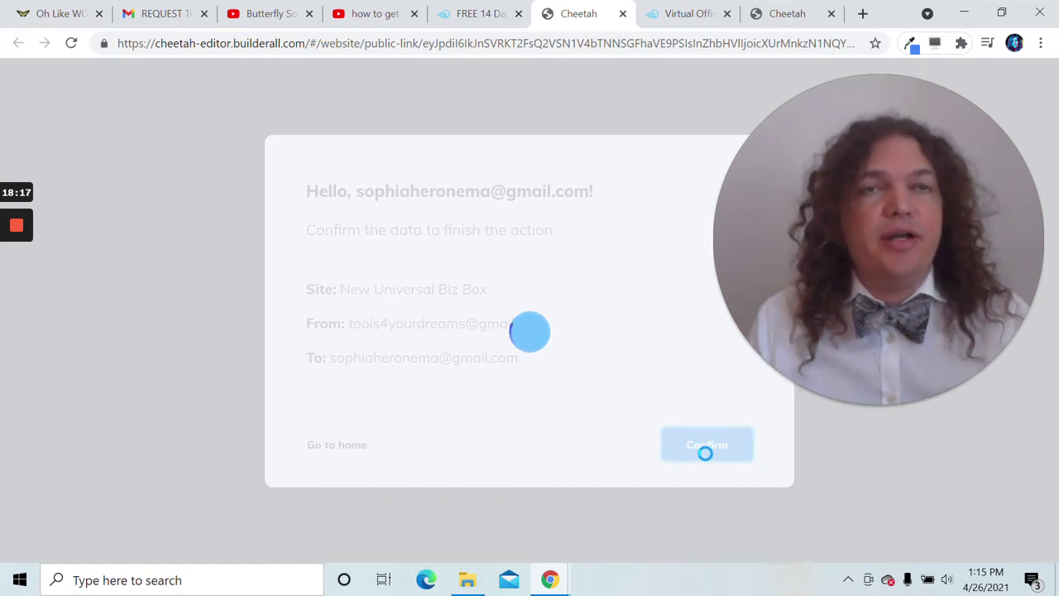
pyautogui.moveTo(856, 319)
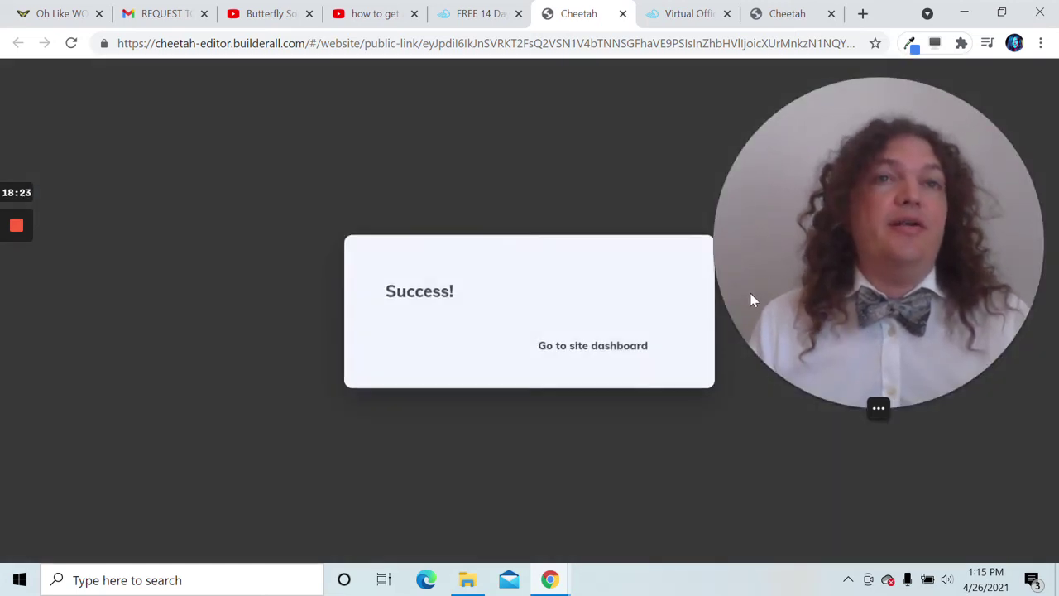
pyautogui.click(626, 346)
pyautogui.scroll(-4, 607, 414)
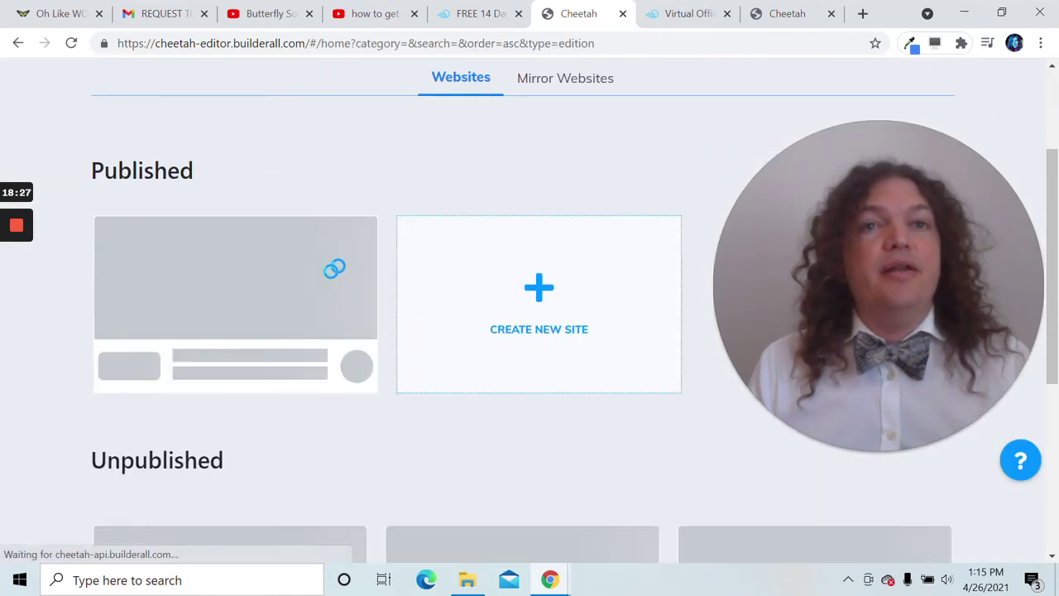
pyautogui.scroll(-1, 194, 419)
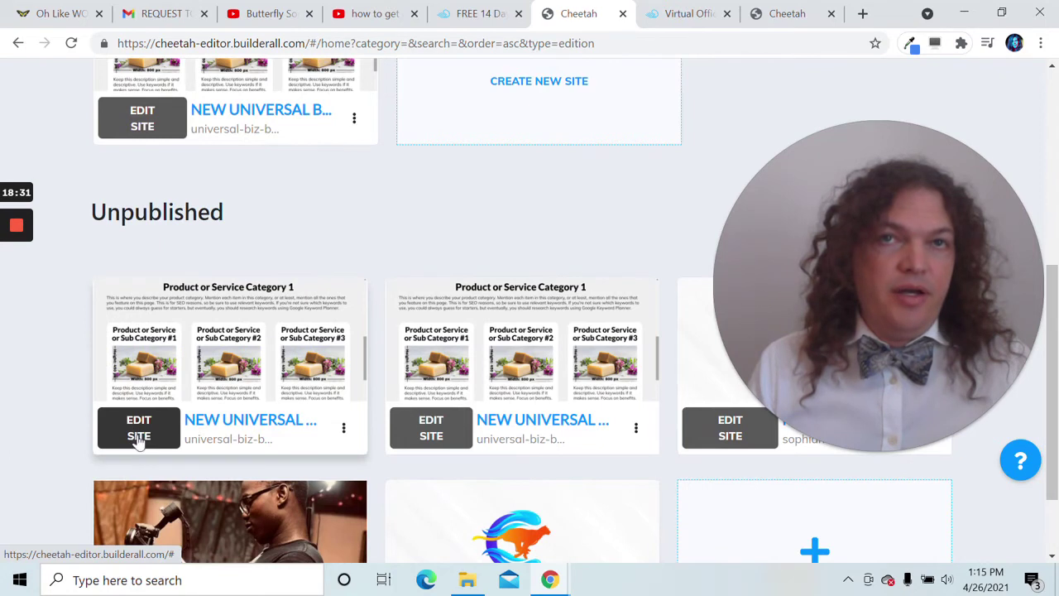
pyautogui.click(457, 10)
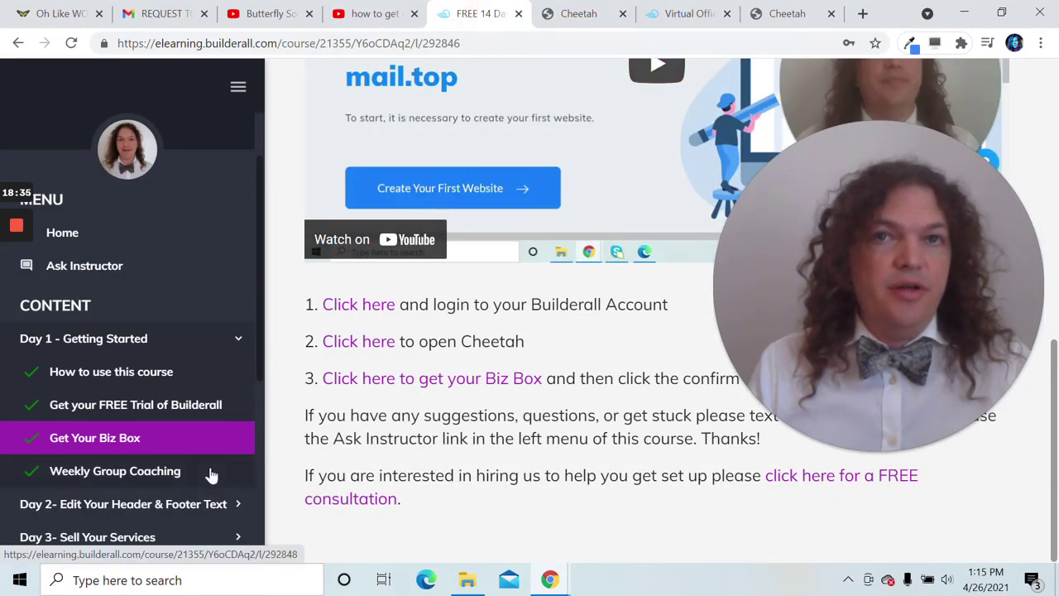
# - Expand the Day 2 lessons and read through the Header lesson's steps
pyautogui.scroll(-3, 198, 503)
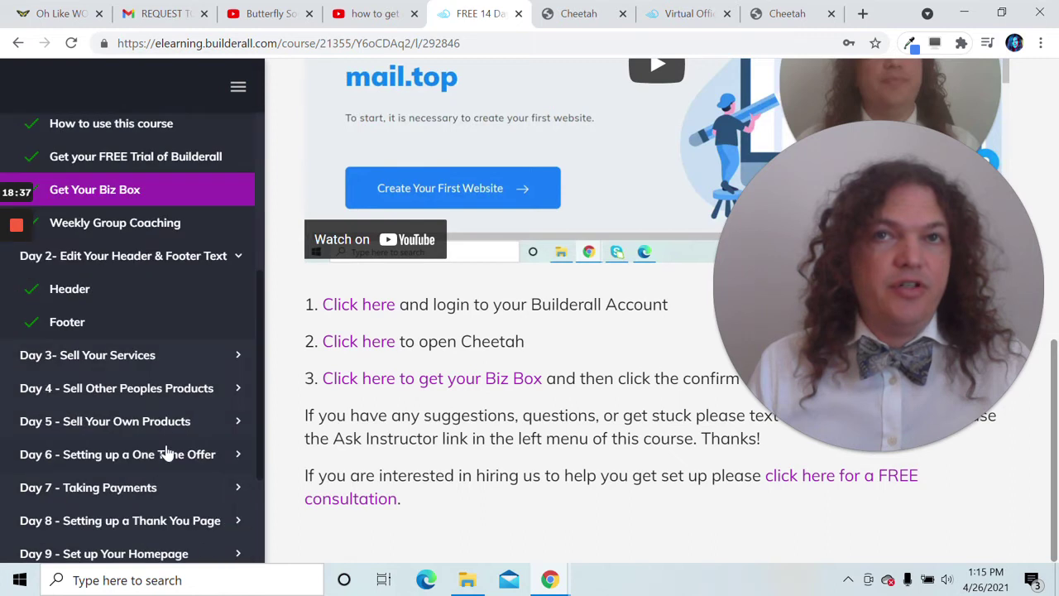
pyautogui.click(106, 354)
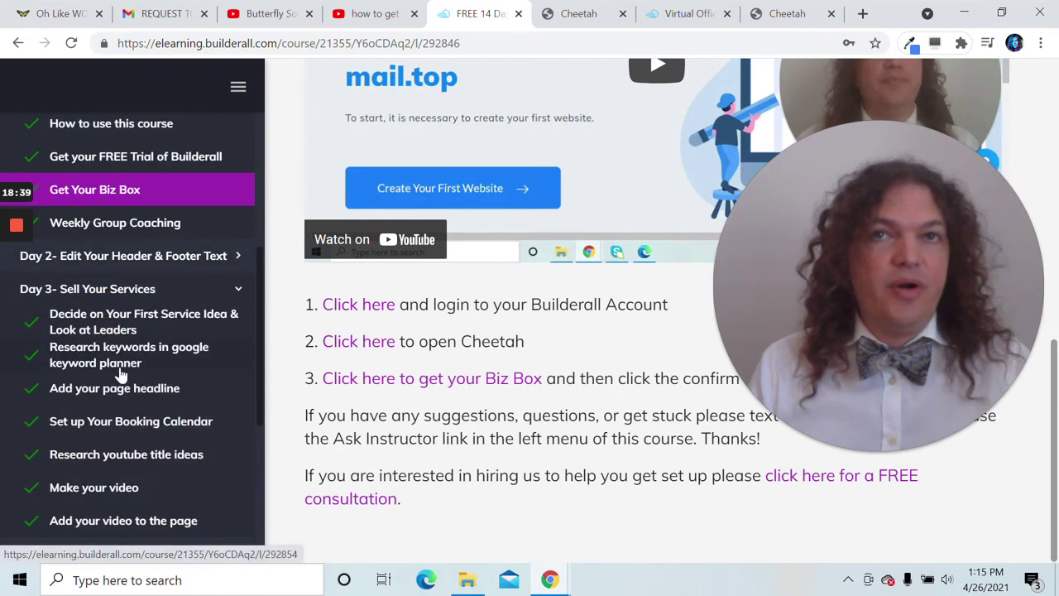
pyautogui.scroll(-3, 118, 372)
pyautogui.scroll(3, 97, 357)
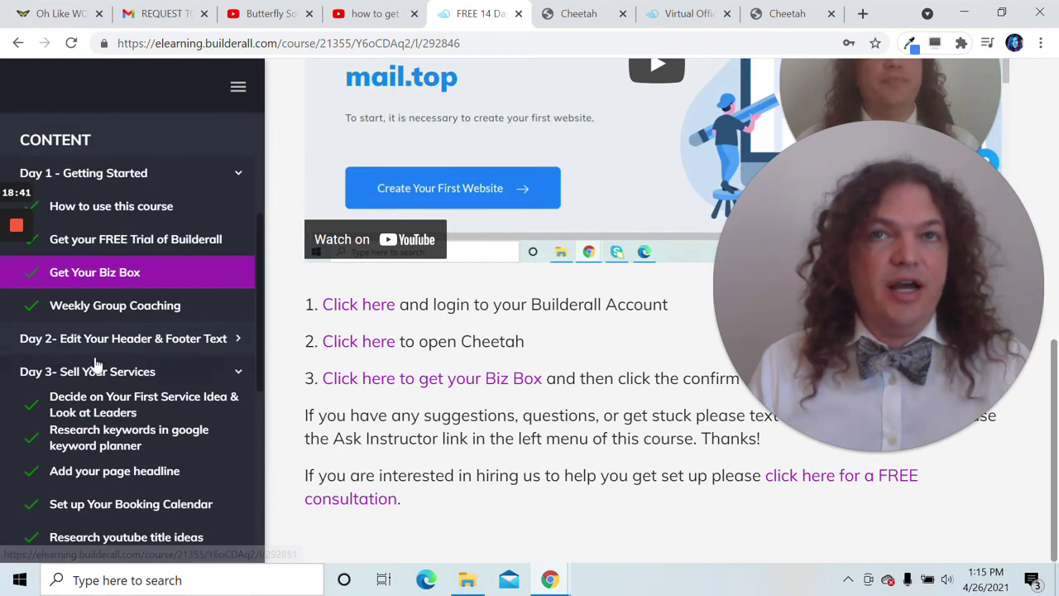
pyautogui.click(114, 346)
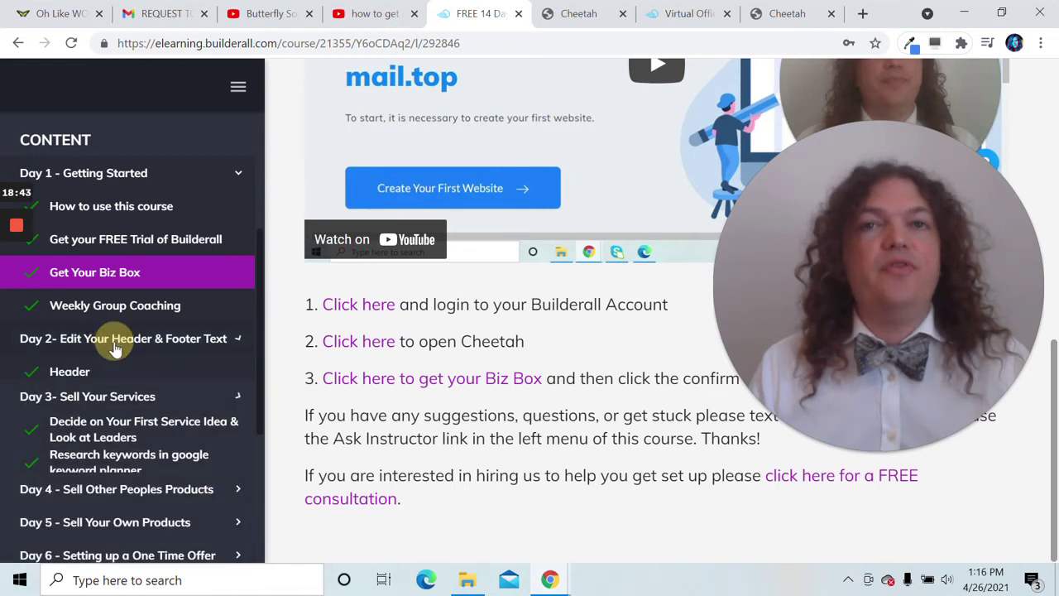
pyautogui.click(71, 374)
pyautogui.scroll(-4, 331, 342)
pyautogui.scroll(-4, 491, 377)
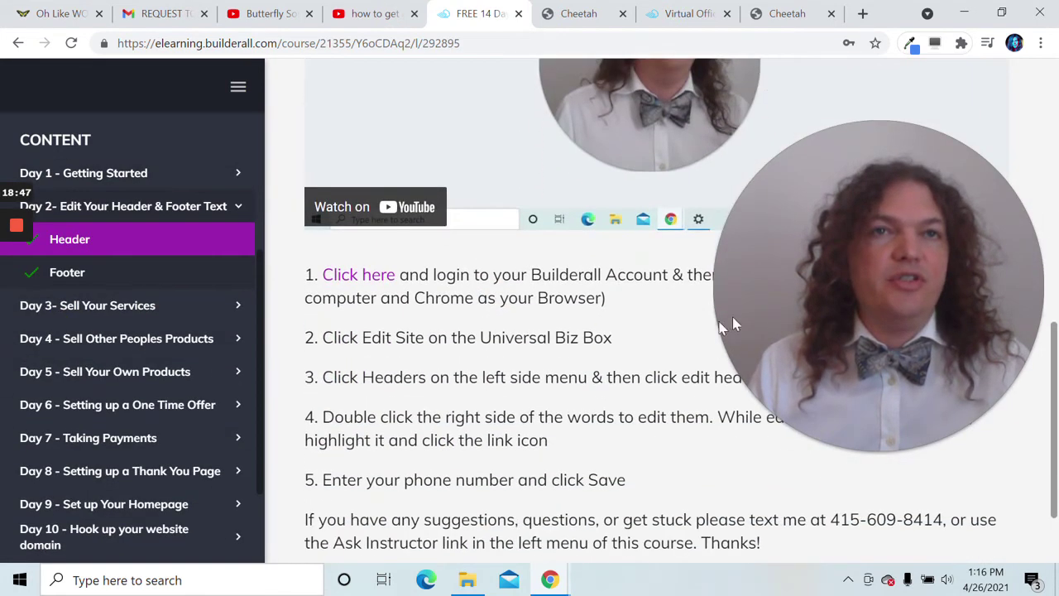
pyautogui.scroll(-2, 542, 370)
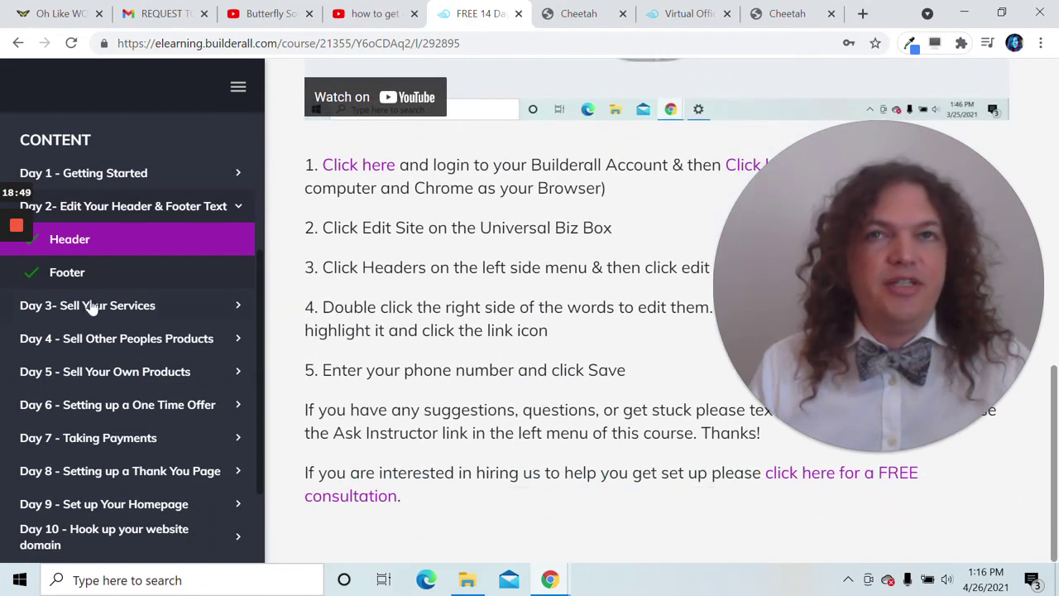
# - Read the Day 2 Footer lesson, then return to the Cheetah site list
pyautogui.click(67, 272)
pyautogui.scroll(-4, 441, 334)
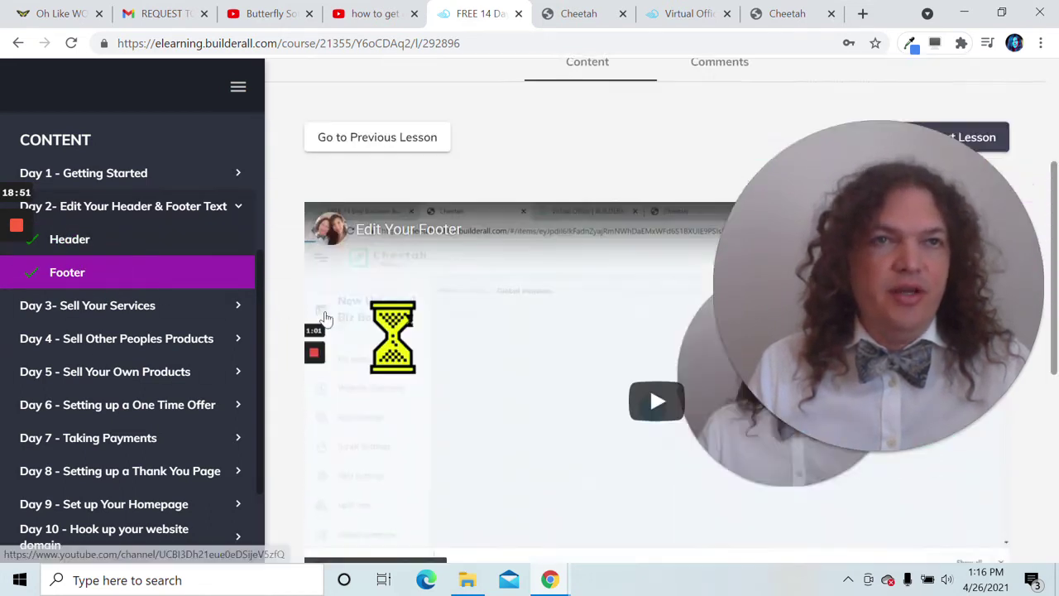
pyautogui.scroll(-4, 441, 333)
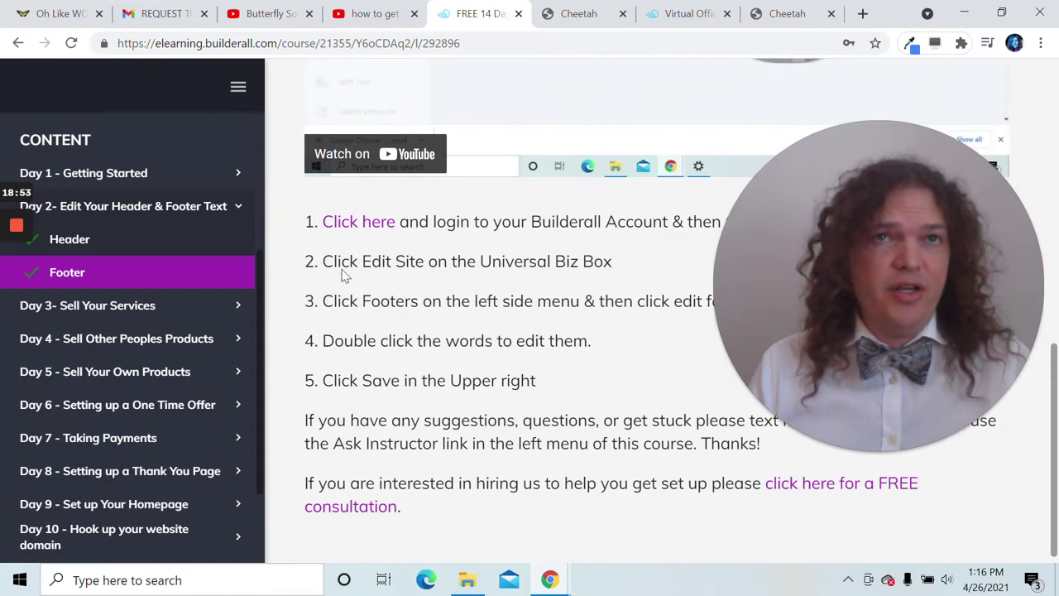
pyautogui.click(578, 23)
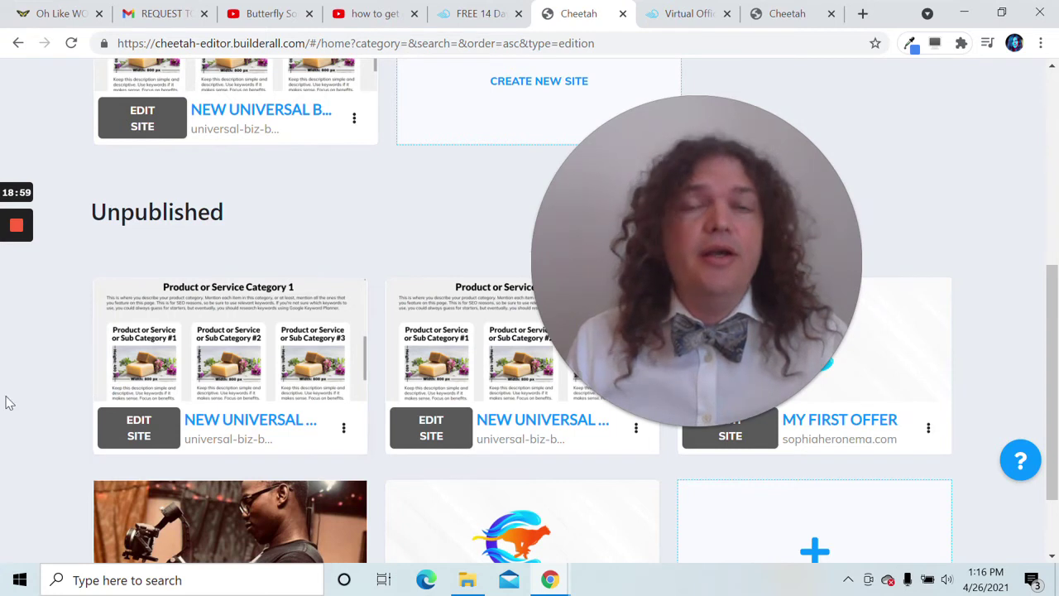
# - Open the first unpublished site's general settings and retitle it 'Oh Like WOW new site'
pyautogui.click(120, 431)
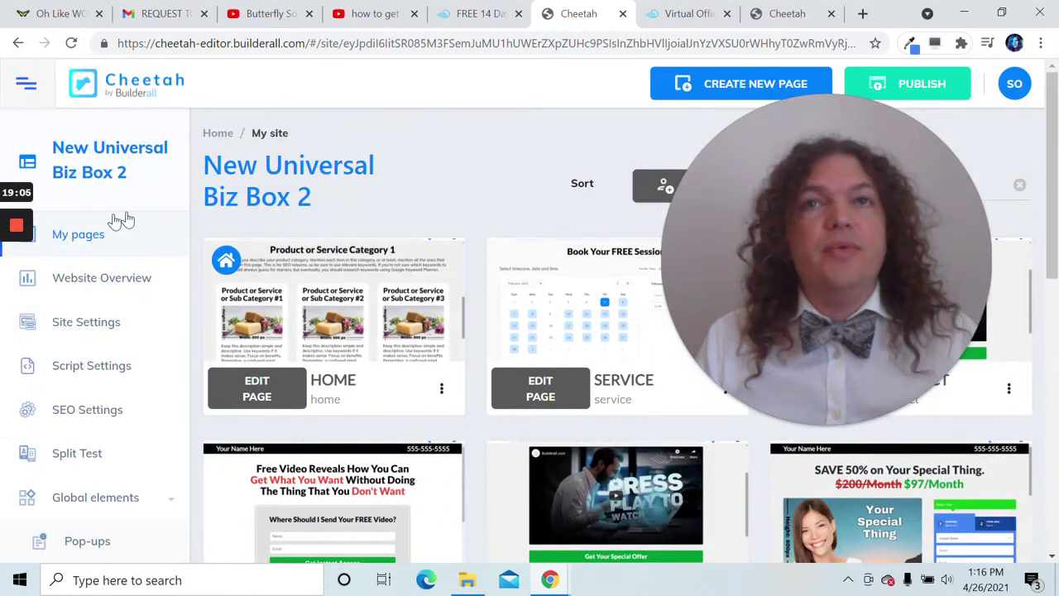
pyautogui.click(106, 327)
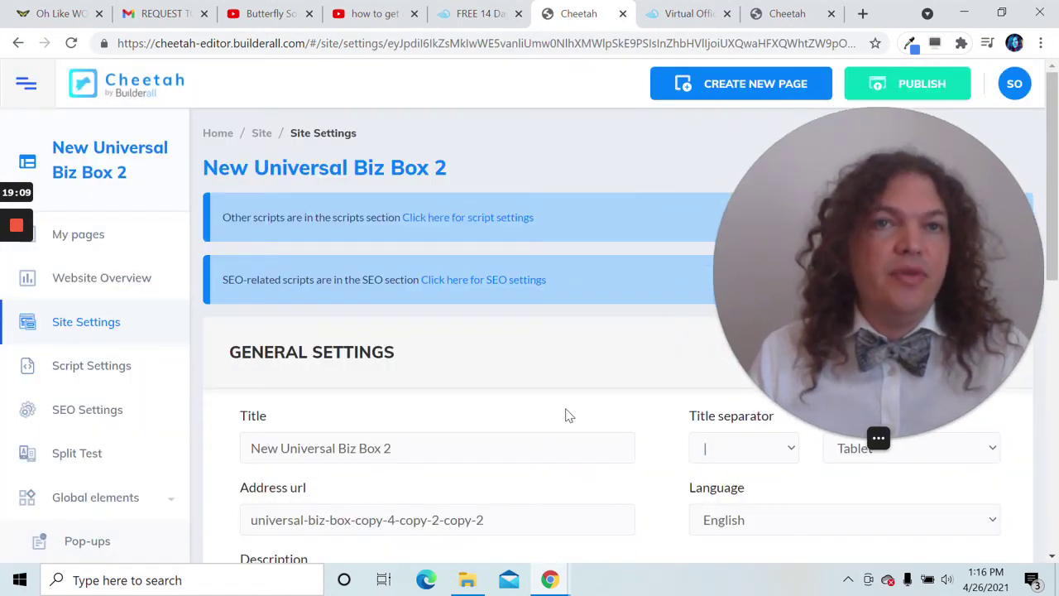
pyautogui.tripleClick(385, 448)
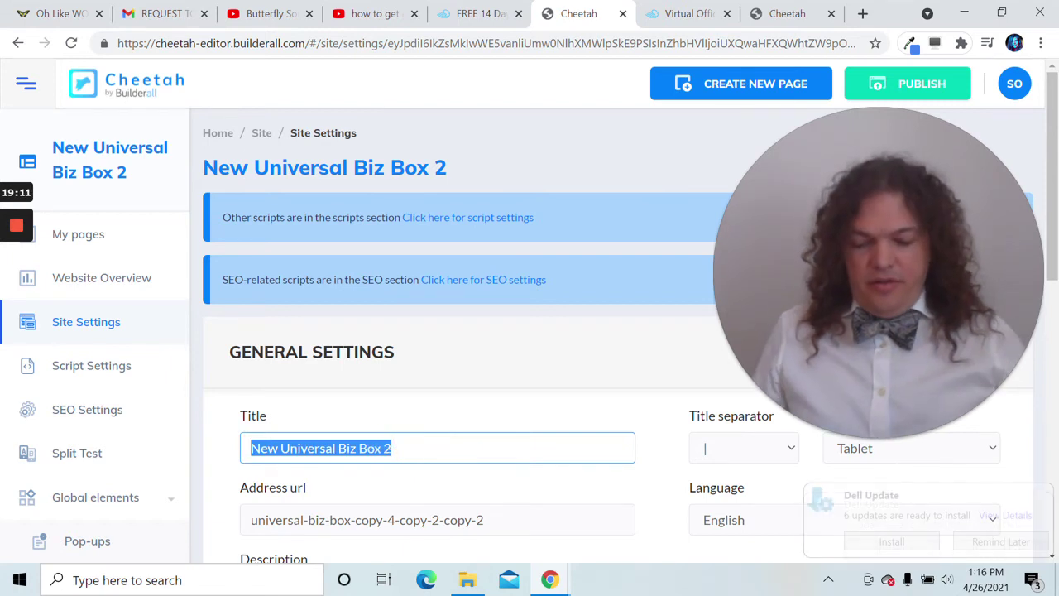
pyautogui.write('Oh Like WOW new site')
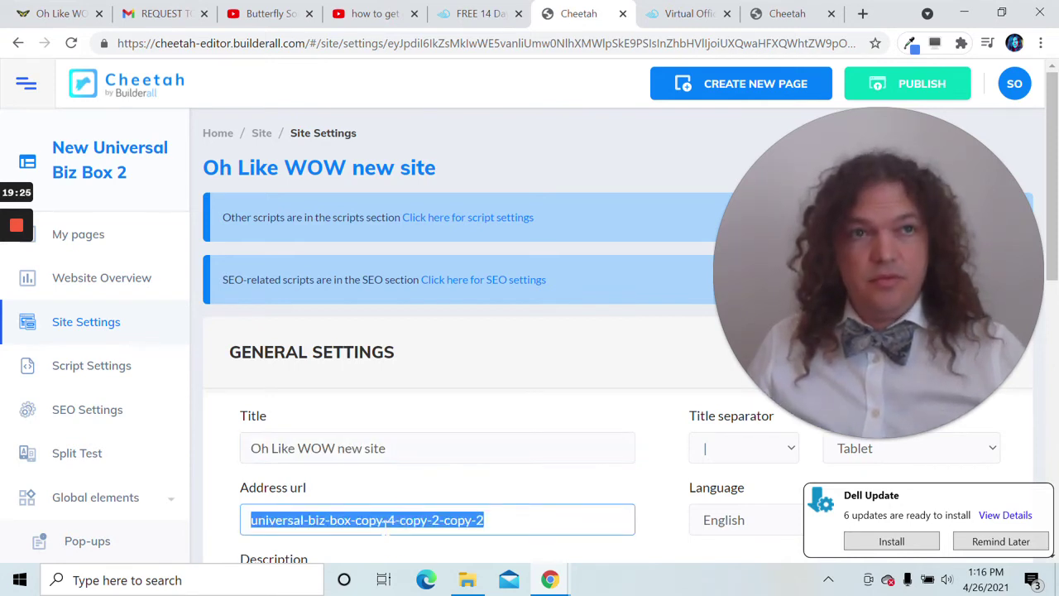
# - Set the address url to 'ohlikewow' with a matching description, and save the settings
pyautogui.write('Oh Like WOW new site')
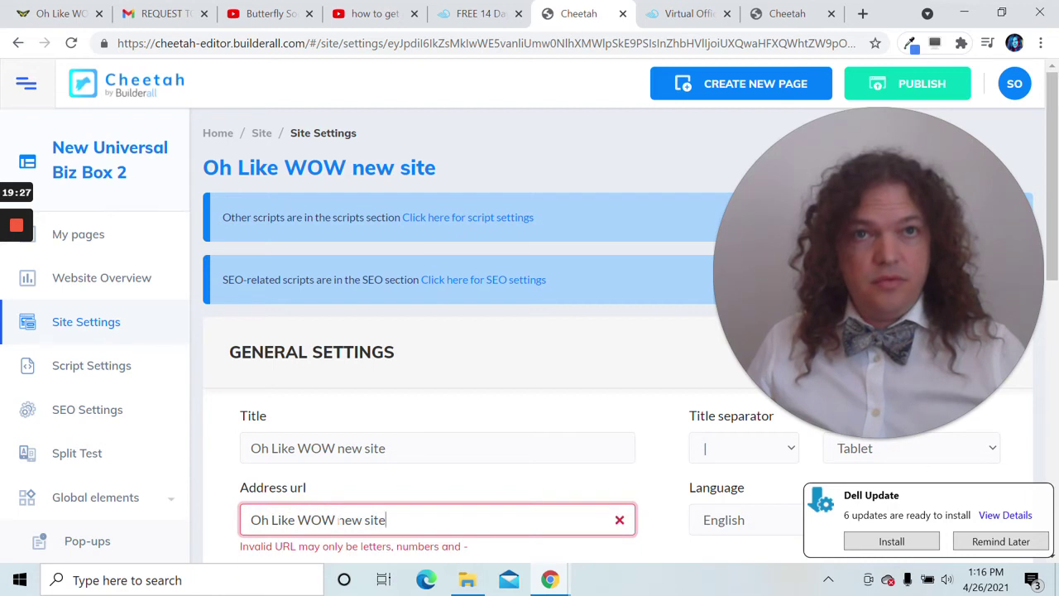
pyautogui.click(335, 520)
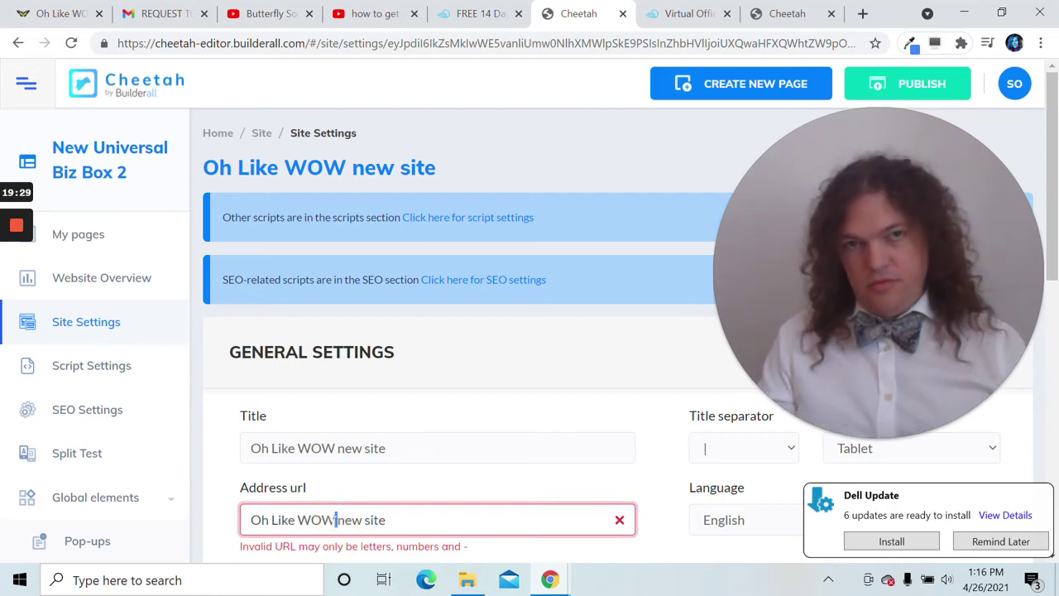
pyautogui.press('BackSpace')
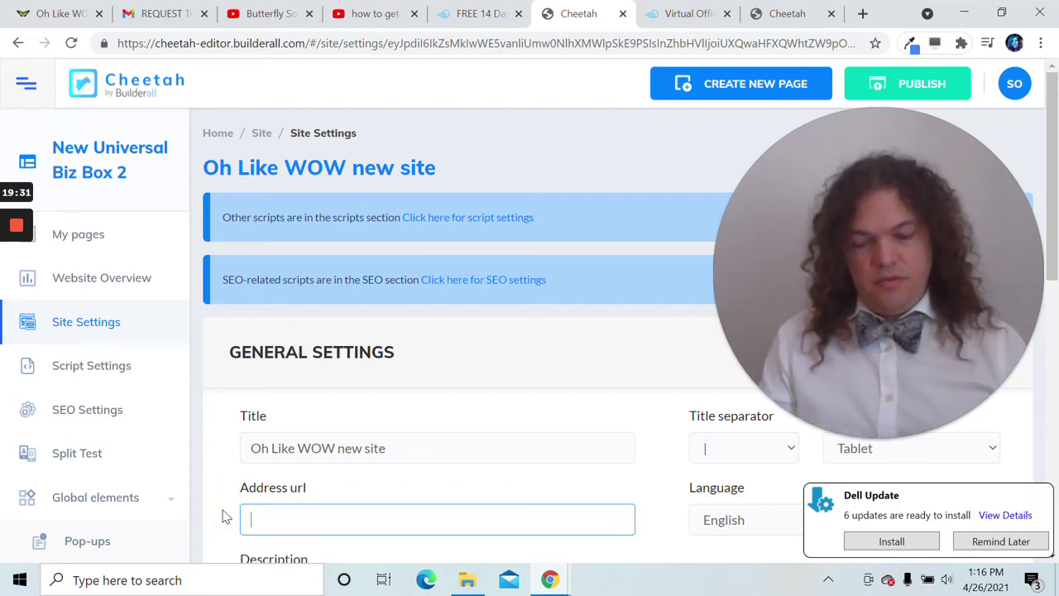
pyautogui.write('ohlikewo')
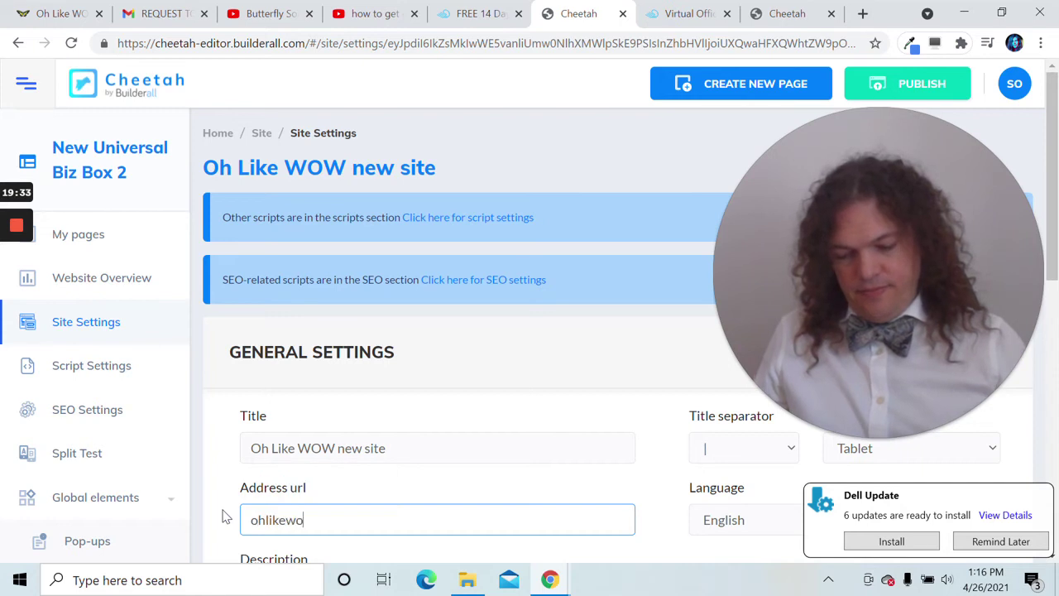
pyautogui.write('w')
pyautogui.scroll(-4, 221, 516)
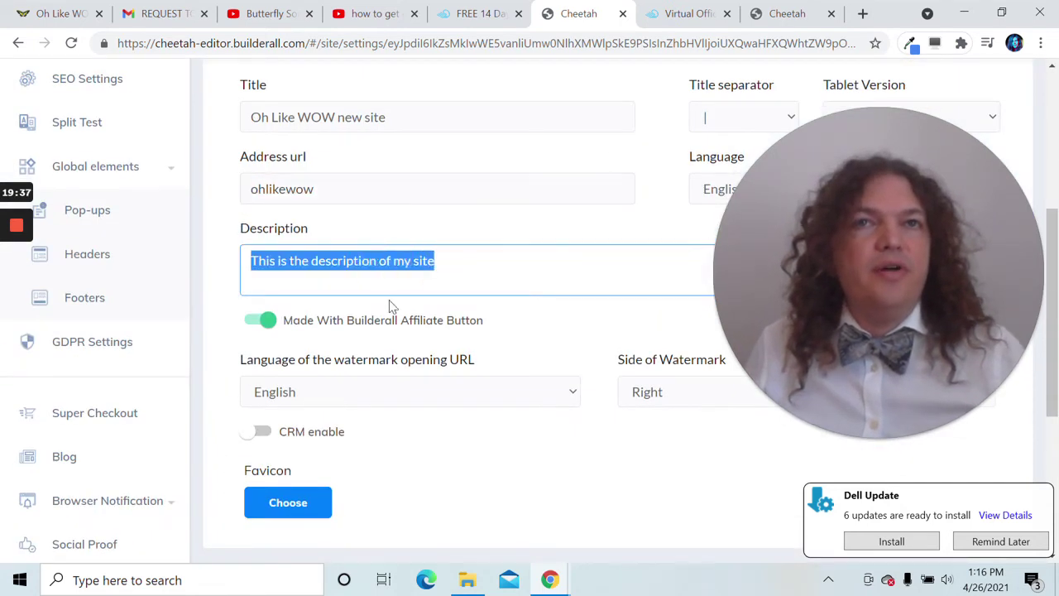
pyautogui.scroll(2, 392, 306)
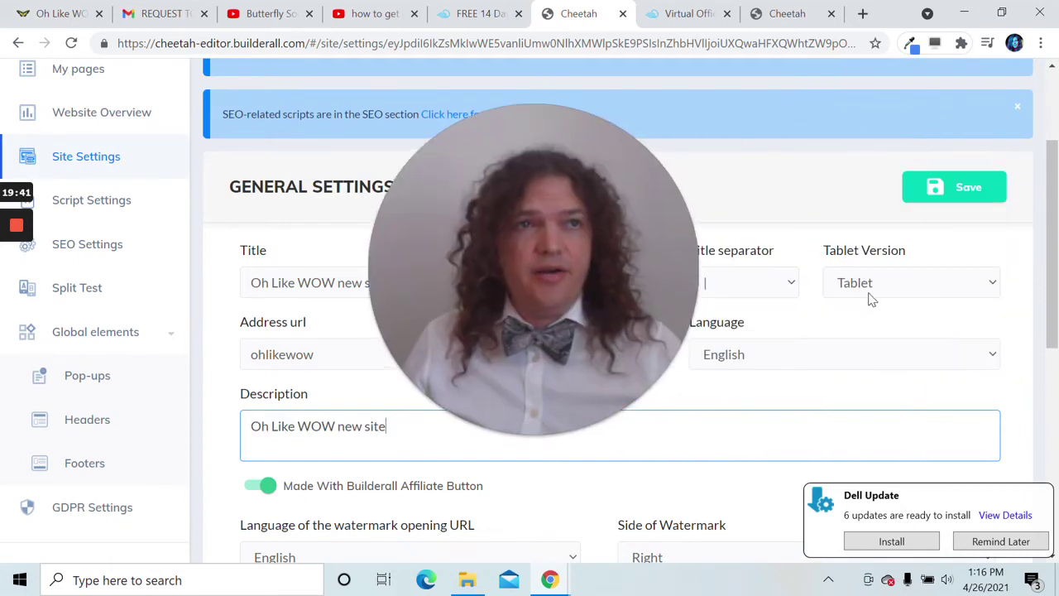
pyautogui.scroll(2, 910, 289)
pyautogui.click(962, 354)
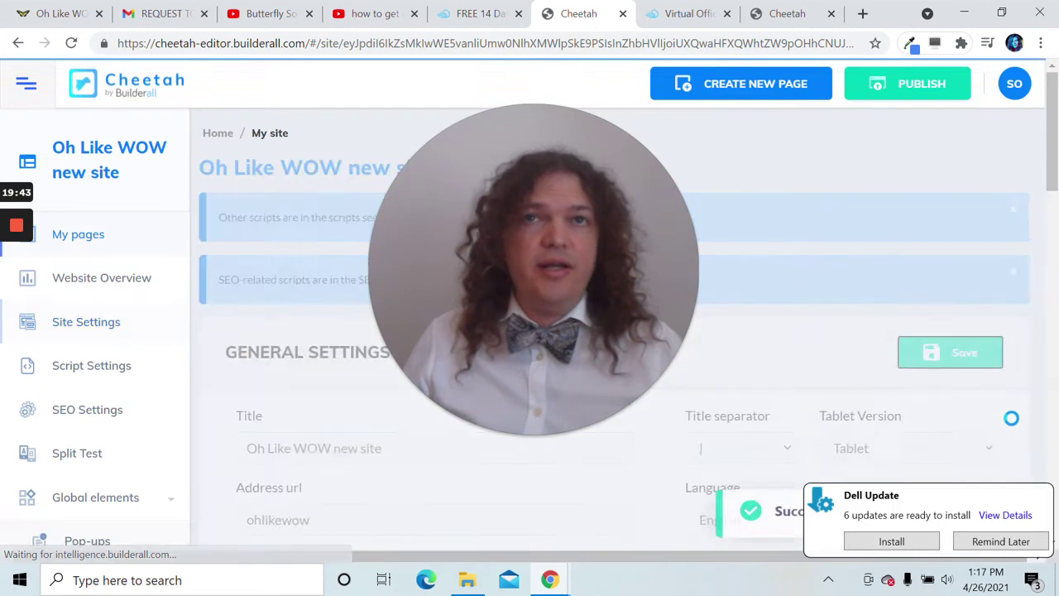
# - Dismiss the update notification and open the Universal Header from the site's Headers list
pyautogui.click(1031, 538)
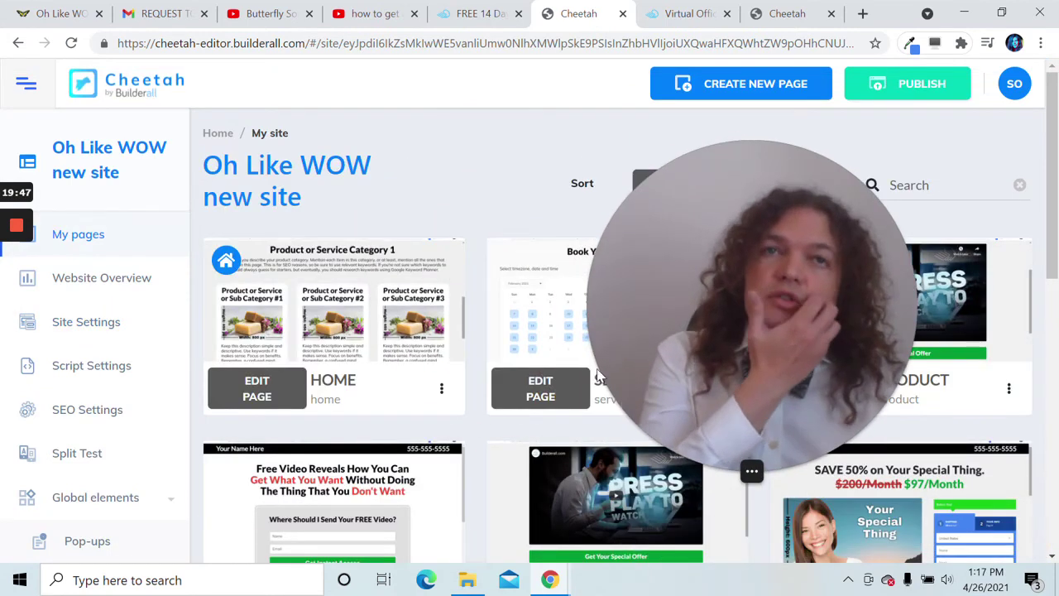
pyautogui.moveTo(281, 323)
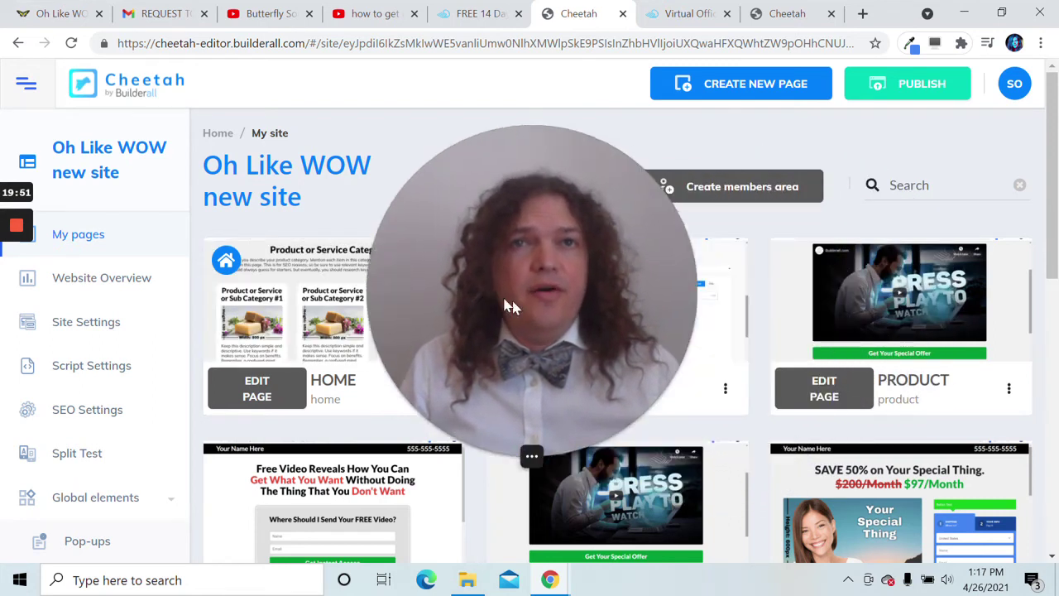
pyautogui.scroll(-2, 296, 307)
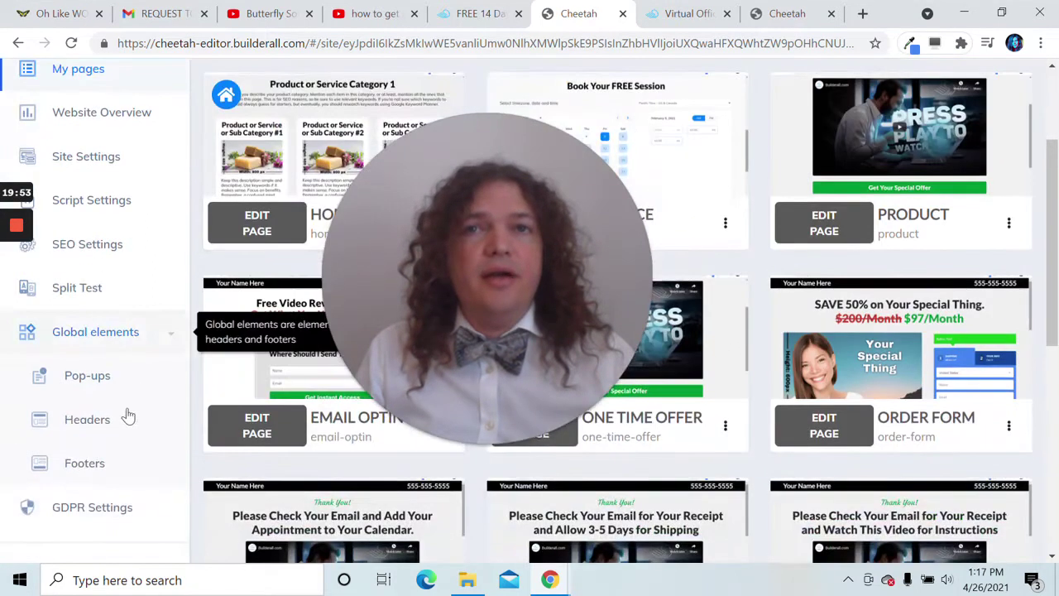
pyautogui.click(108, 423)
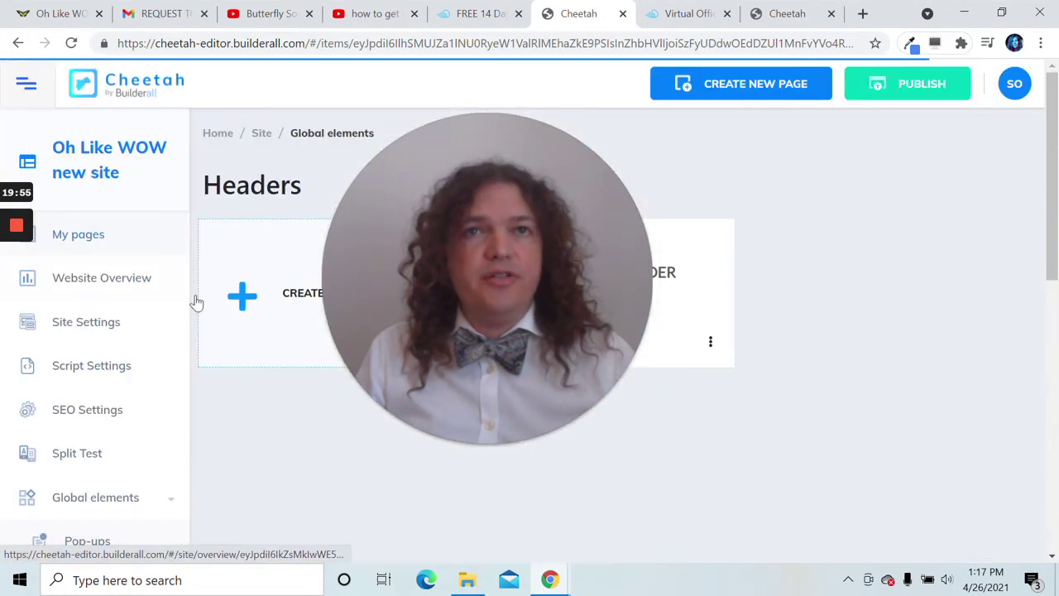
pyautogui.click(513, 351)
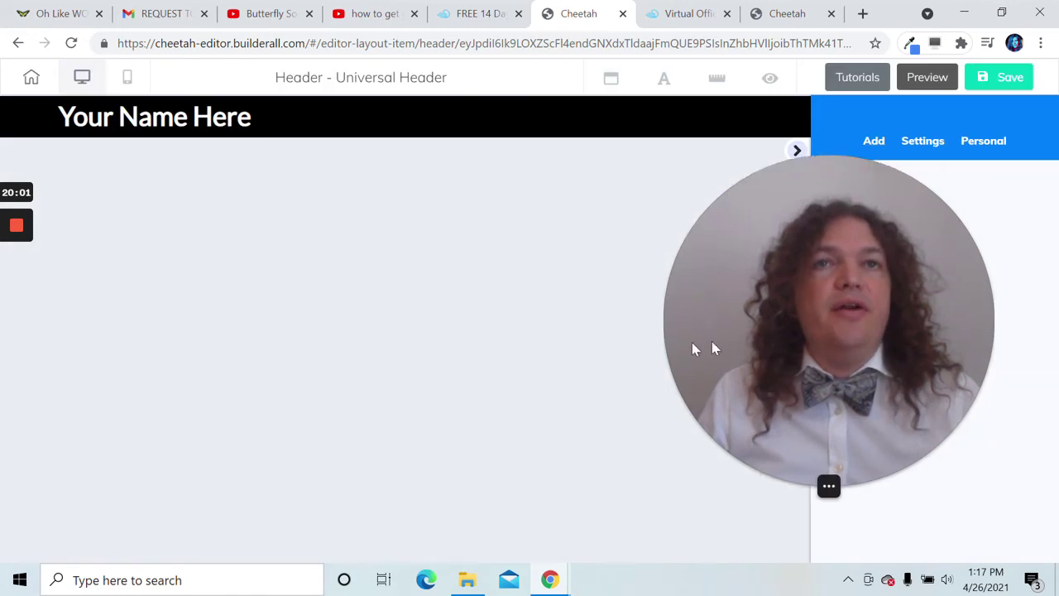
# - Replace the header's 'Your Name Here' heading with 'Oh', then view the Oh Like WOW website
pyautogui.click(796, 152)
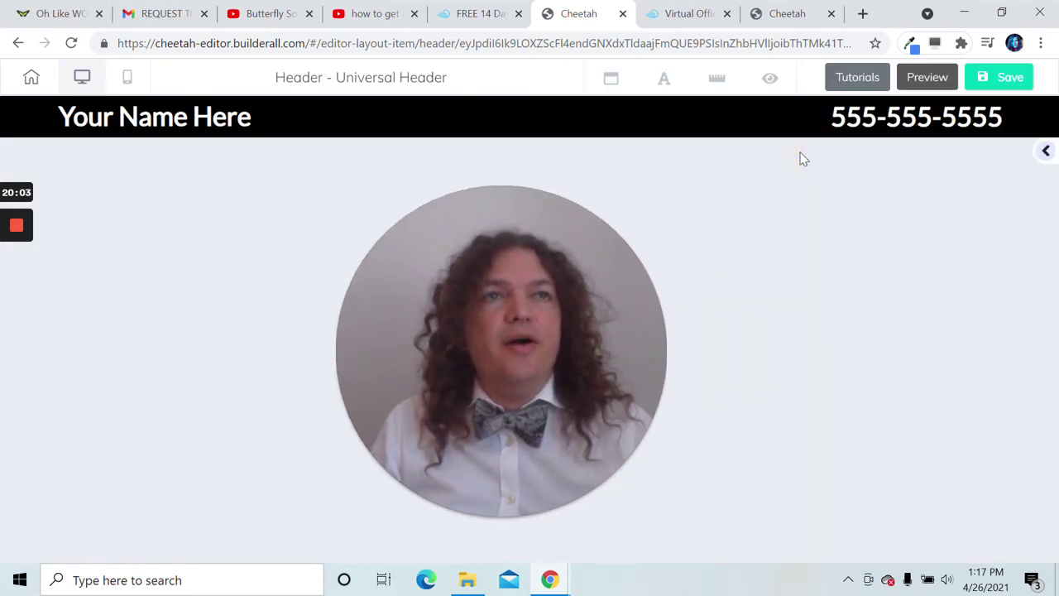
pyautogui.doubleClick(245, 121)
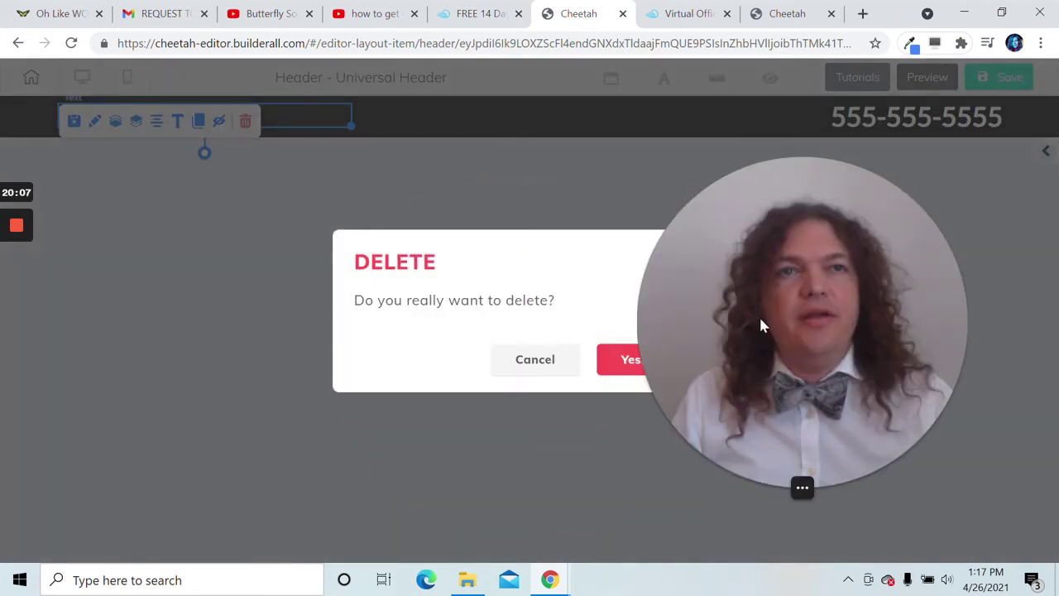
pyautogui.click(548, 357)
pyautogui.doubleClick(303, 120)
pyautogui.moveTo(240, 176); pyautogui.dragTo(255, 192)
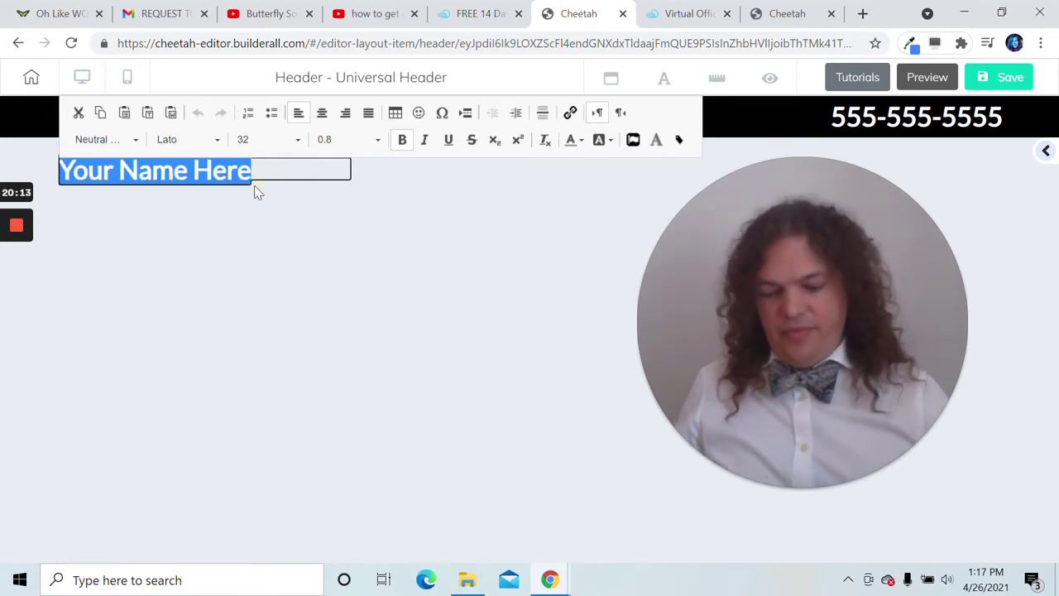
pyautogui.write('Oh')
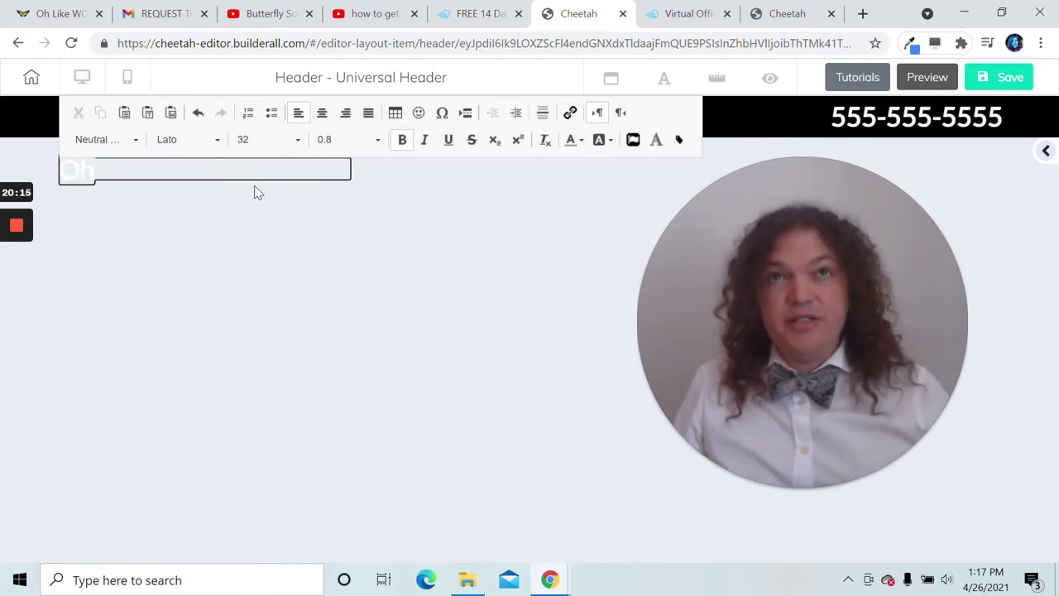
pyautogui.click(69, 12)
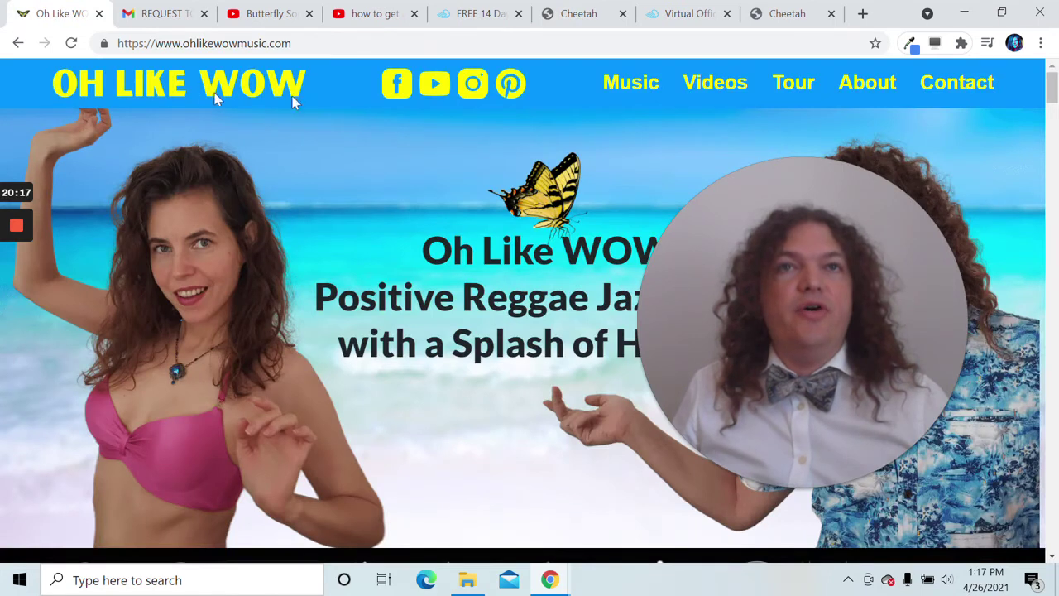
# - Browse the band's website, glance at the Day 2 Footer lesson, then return to the Cheetah editor
pyautogui.scroll(-1, 437, 141)
pyautogui.scroll(1, 594, 199)
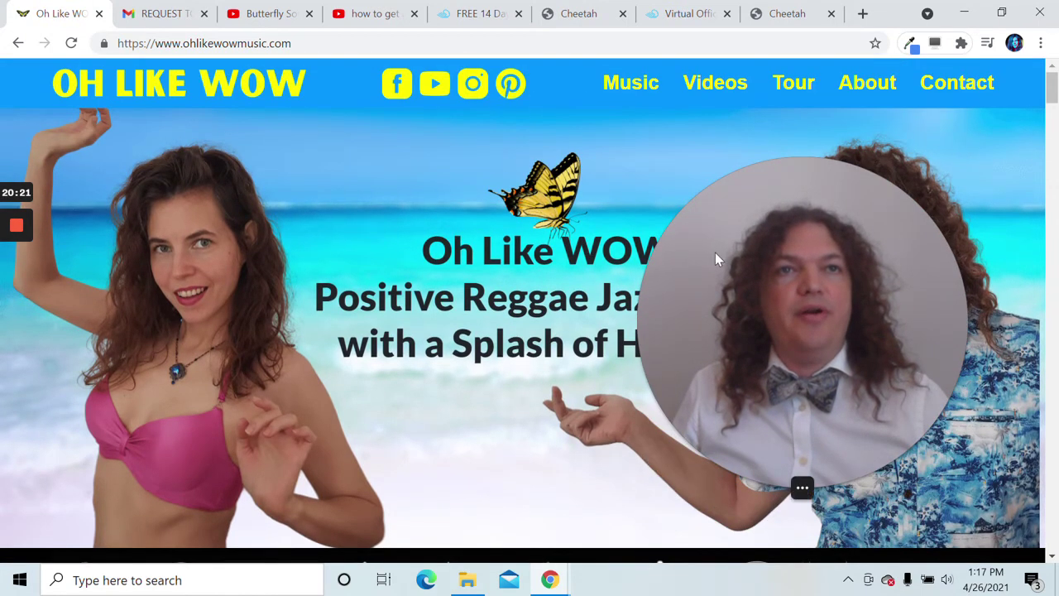
pyautogui.moveTo(715, 259); pyautogui.dragTo(801, 377)
pyautogui.scroll(-3, 248, 305)
pyautogui.scroll(3, 243, 301)
pyautogui.scroll(-13, 187, 426)
pyautogui.scroll(12, 240, 248)
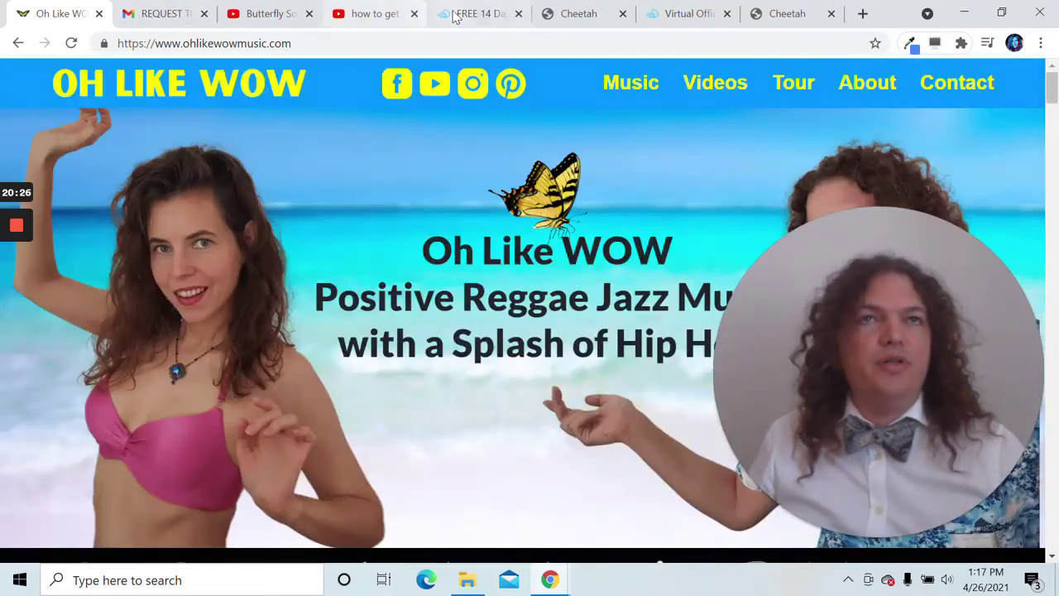
pyautogui.click(475, 14)
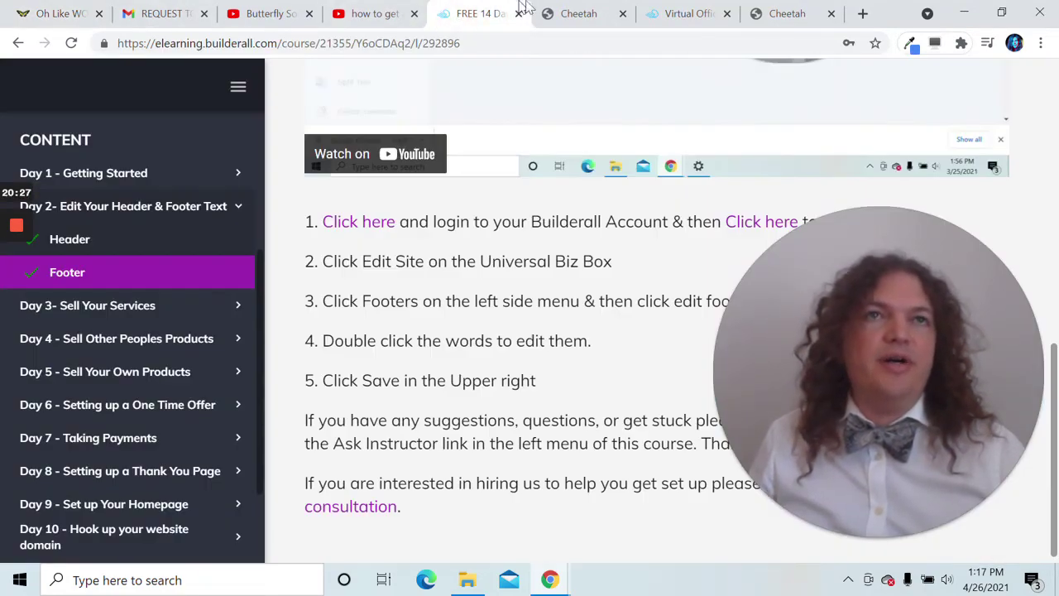
pyautogui.click(571, 14)
# - Complete the Universal Header title so it reads 'Oh Like WOW'
pyautogui.doubleClick(282, 120)
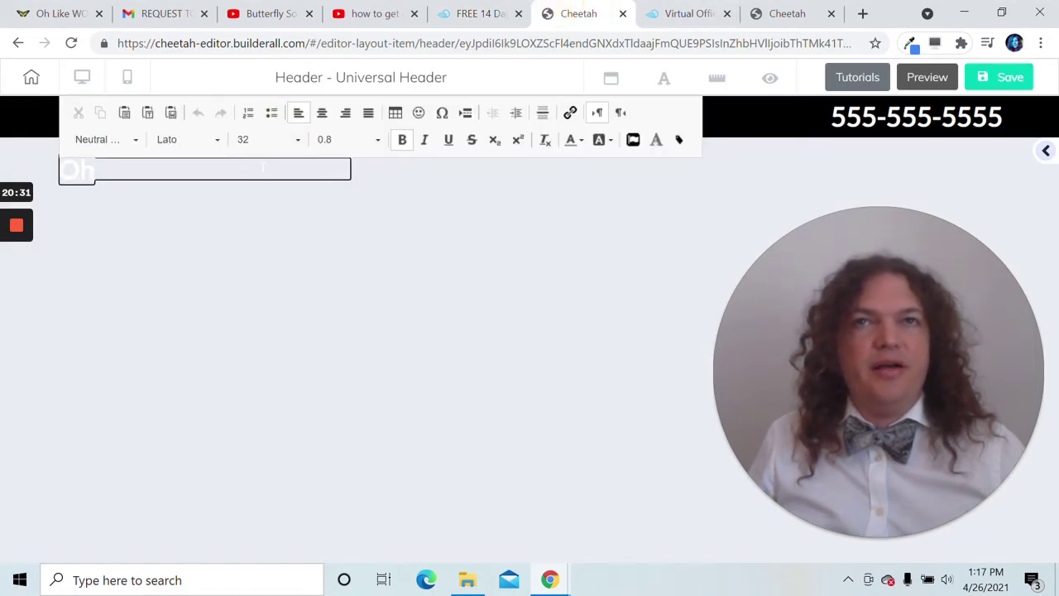
pyautogui.write('Like WOW')
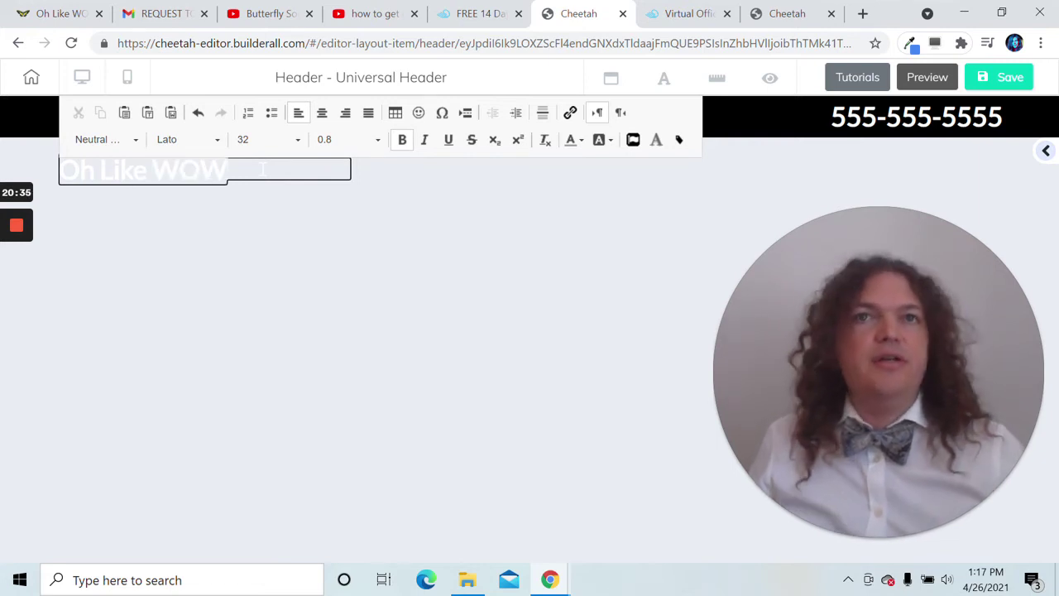
pyautogui.click(386, 192)
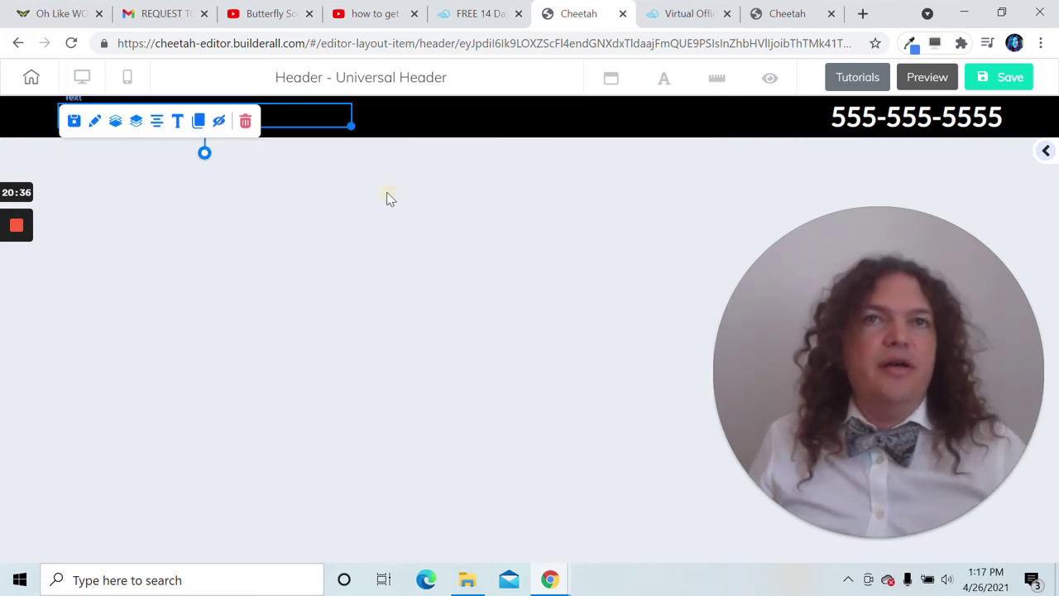
pyautogui.click(973, 123)
pyautogui.click(973, 123)
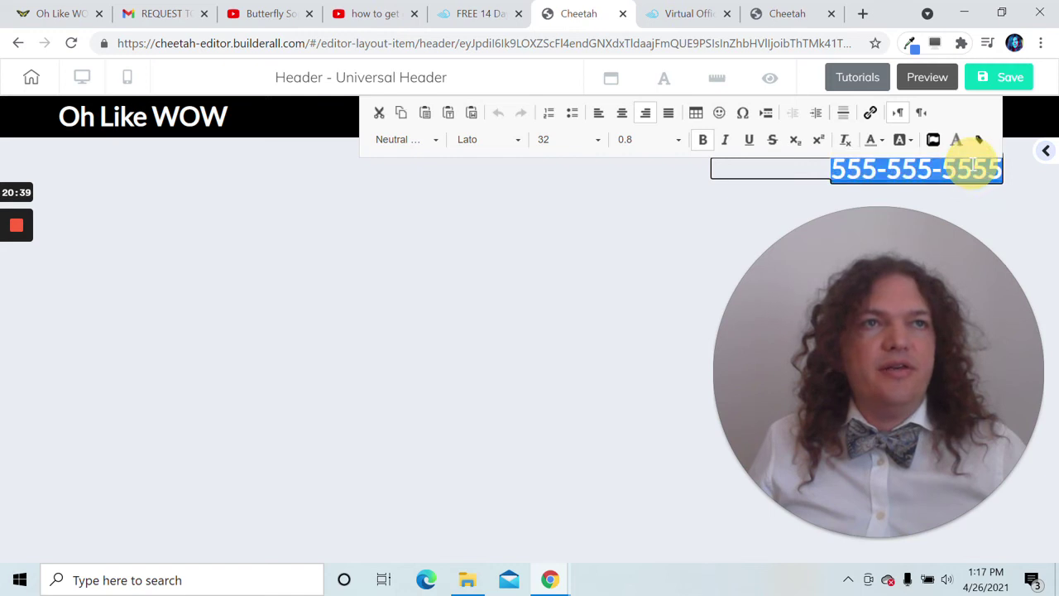
pyautogui.press('Delete')
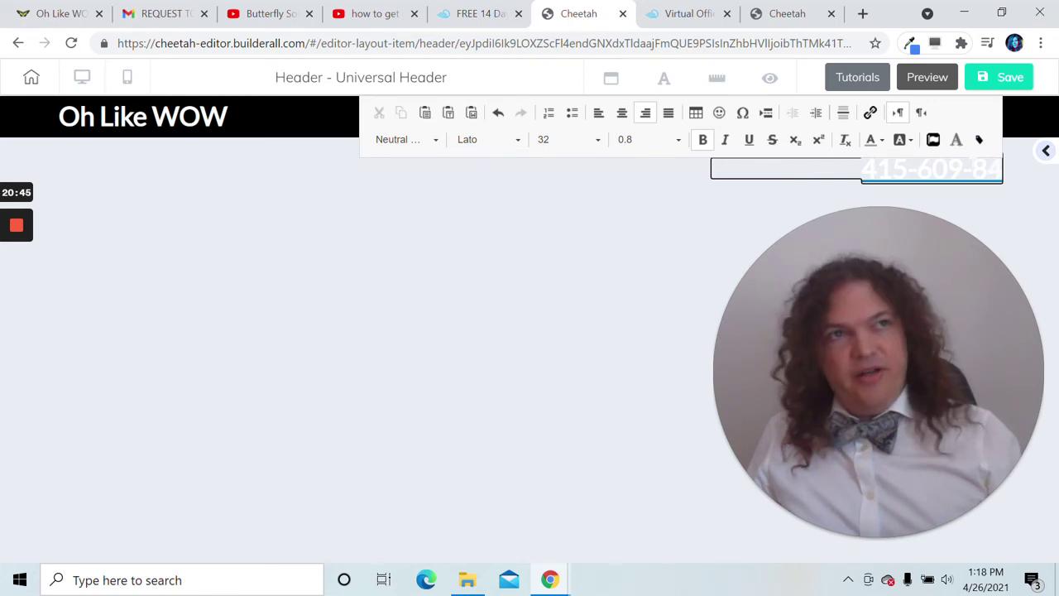
pyautogui.click(698, 254)
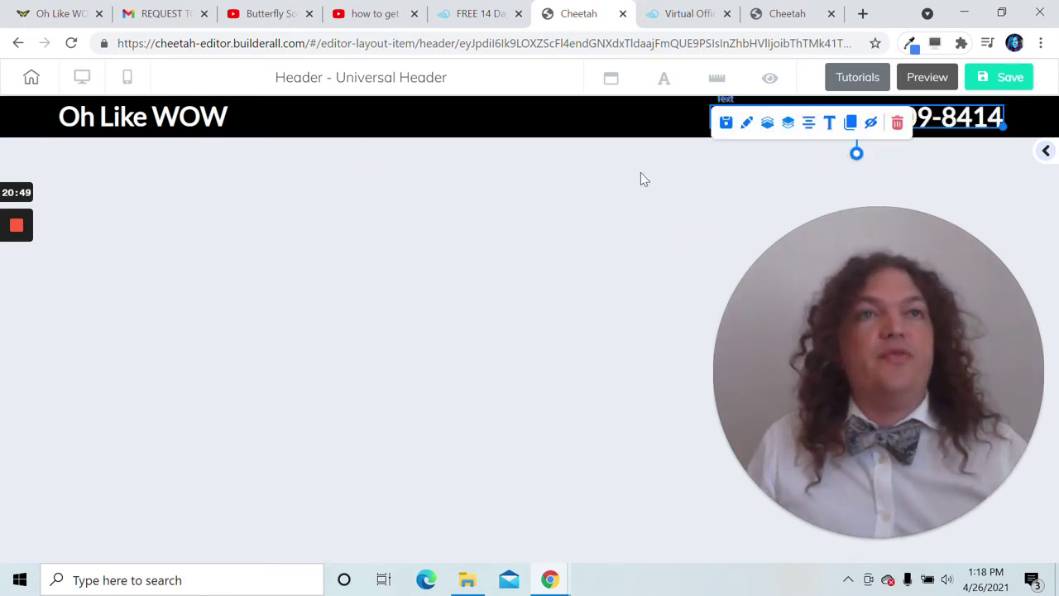
pyautogui.click(621, 135)
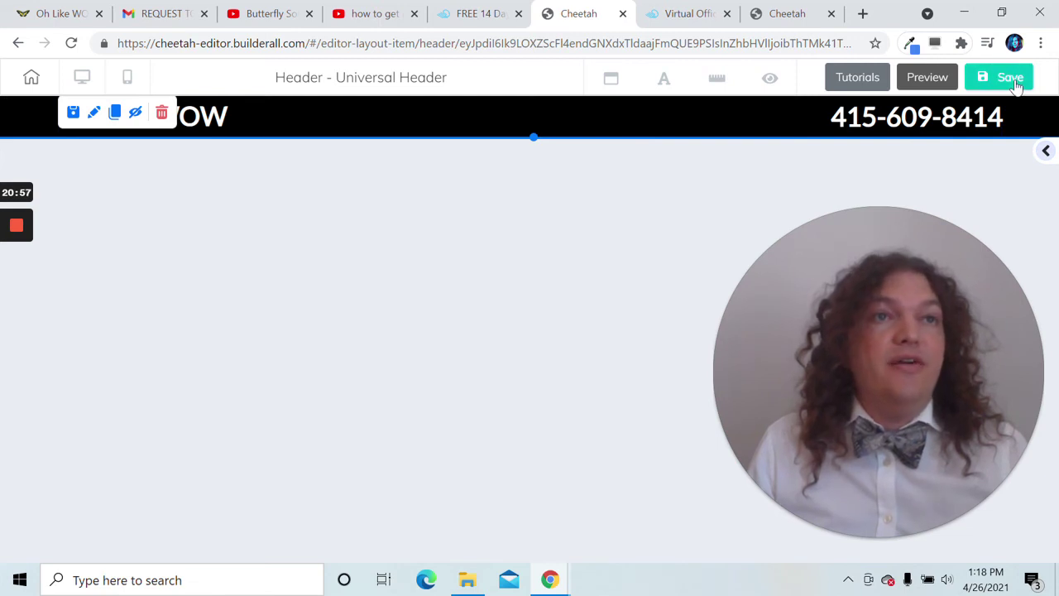
pyautogui.click(1015, 79)
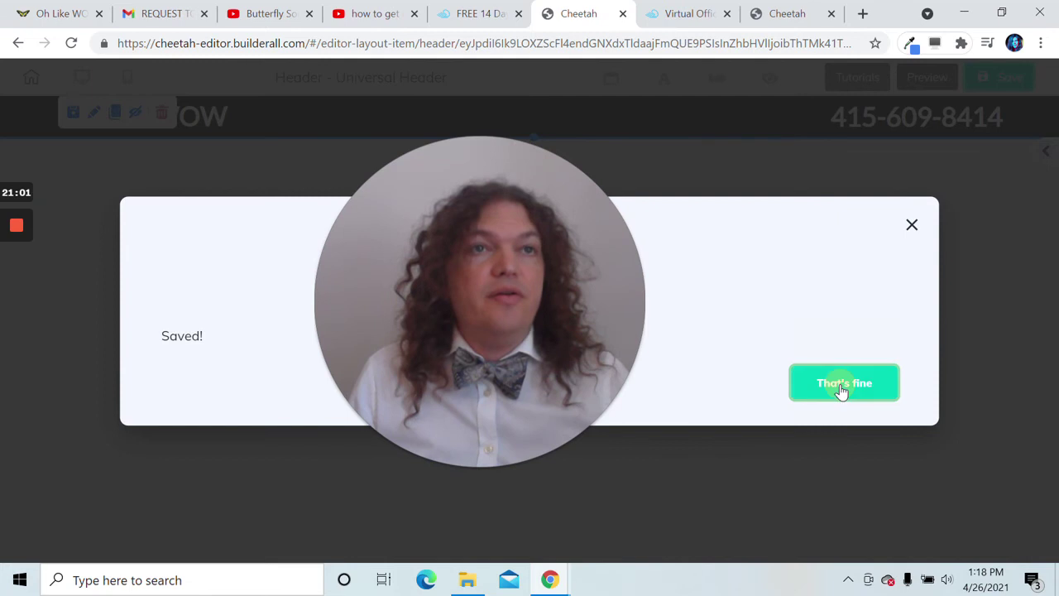
pyautogui.click(840, 385)
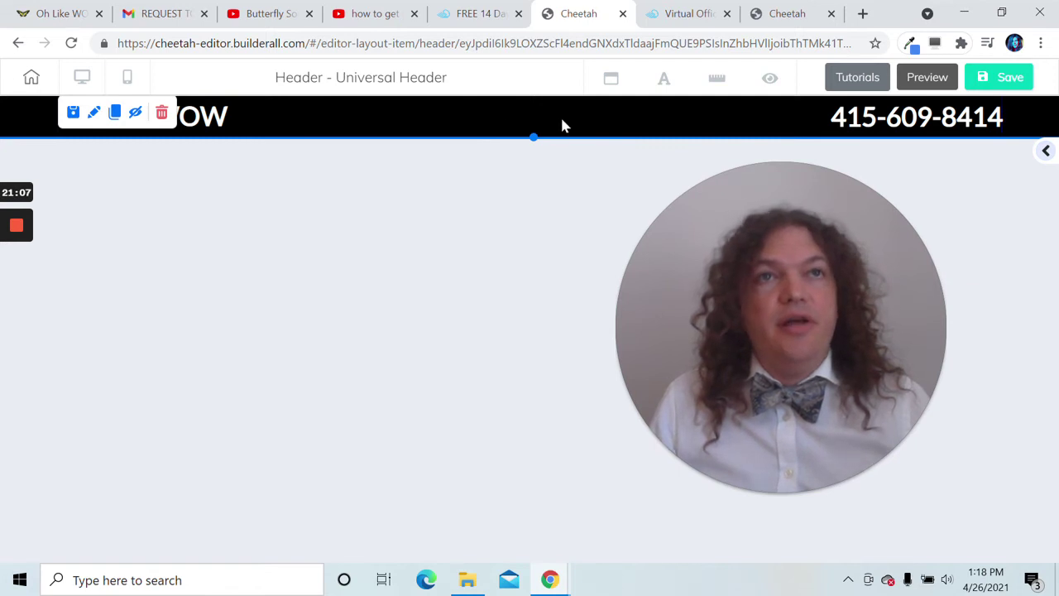
# - Go back to the Headers page and open the site's Footers list under Global elements
pyautogui.click(16, 43)
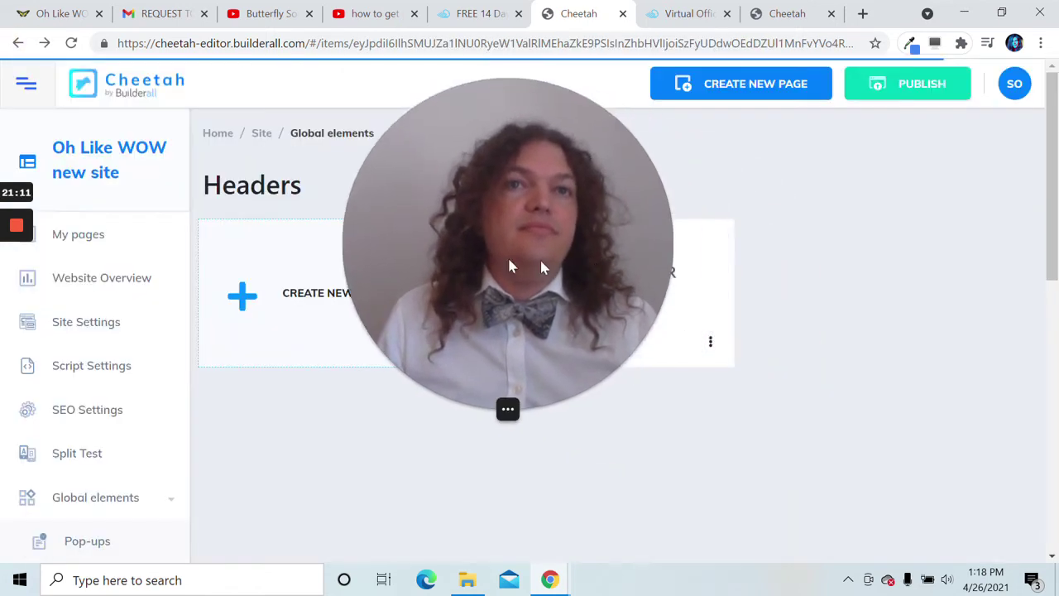
pyautogui.click(524, 307)
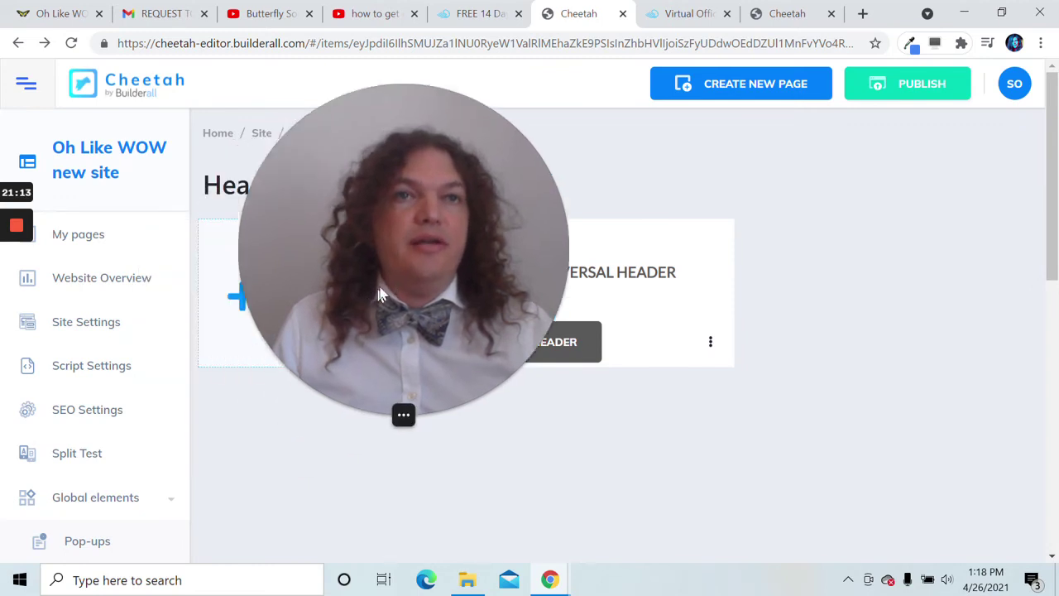
pyautogui.scroll(-4, 213, 376)
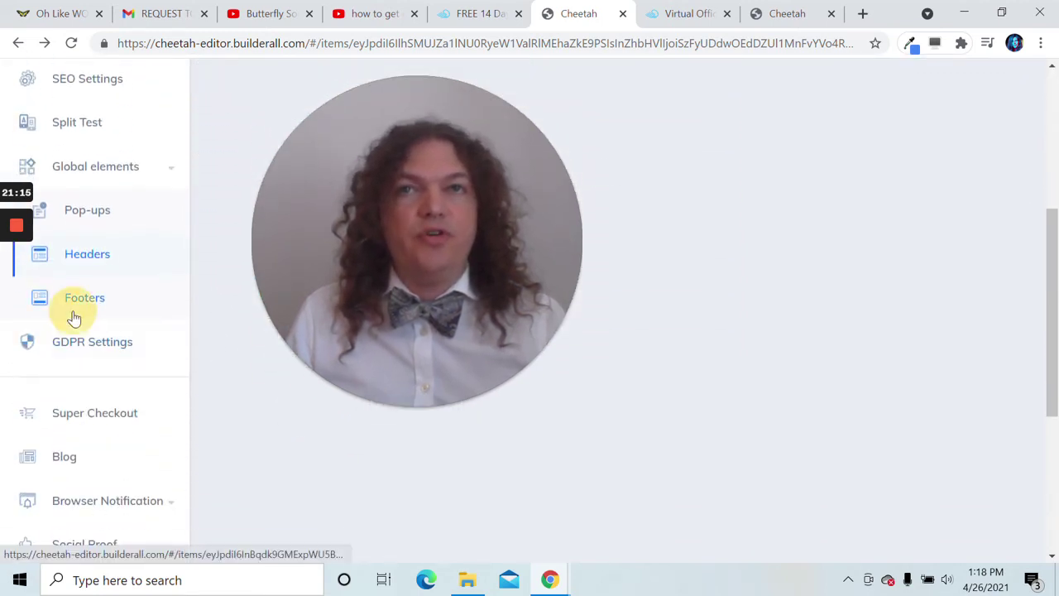
pyautogui.click(74, 314)
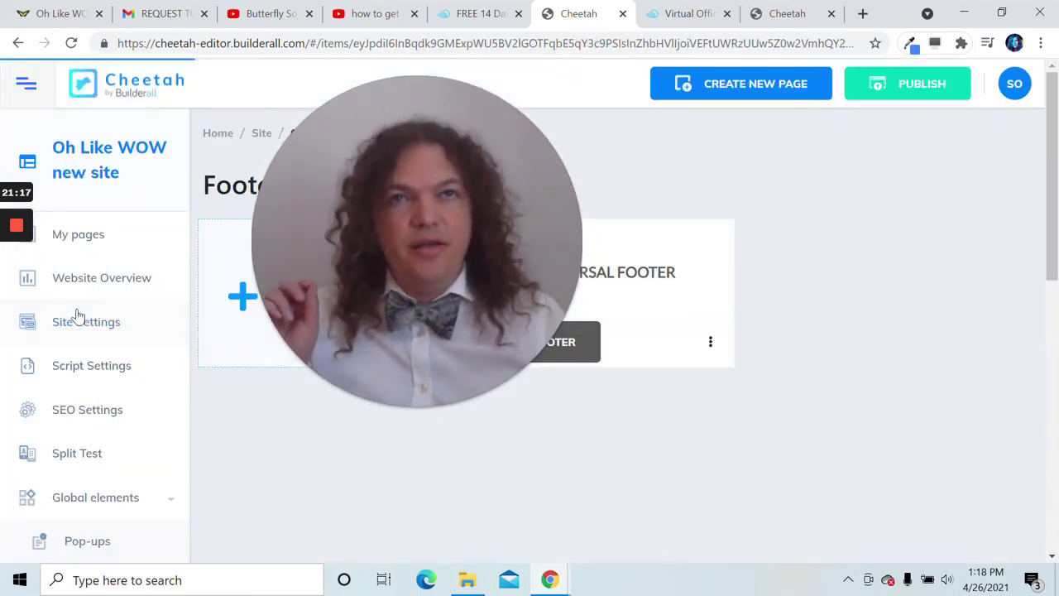
pyautogui.moveTo(320, 309); pyautogui.dragTo(817, 401)
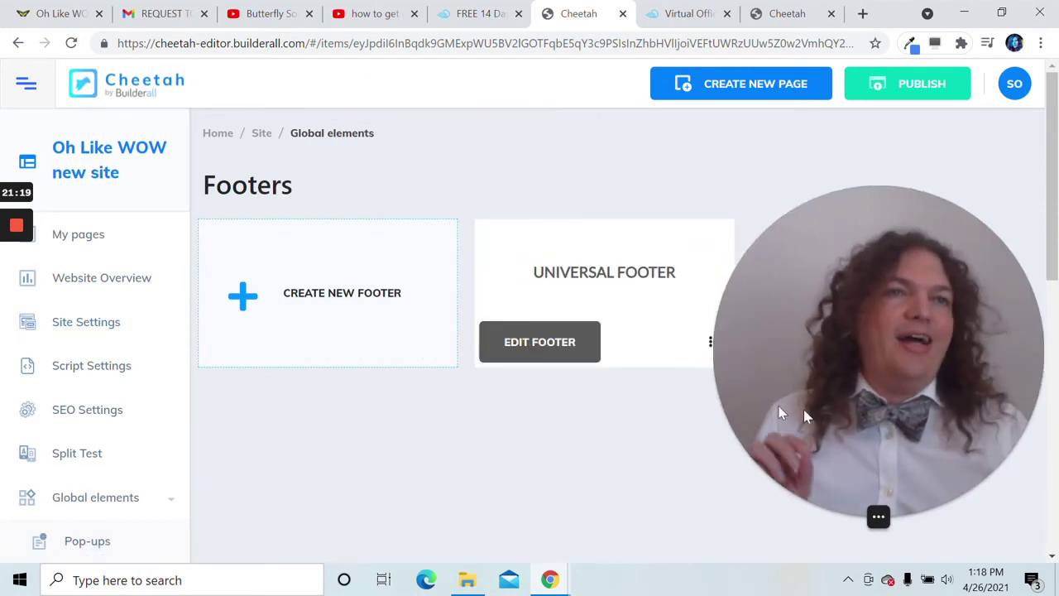
# - Open the Universal Footer and change its 'Your Name Here' heading to 'Oh Like WOW'
pyautogui.click(537, 351)
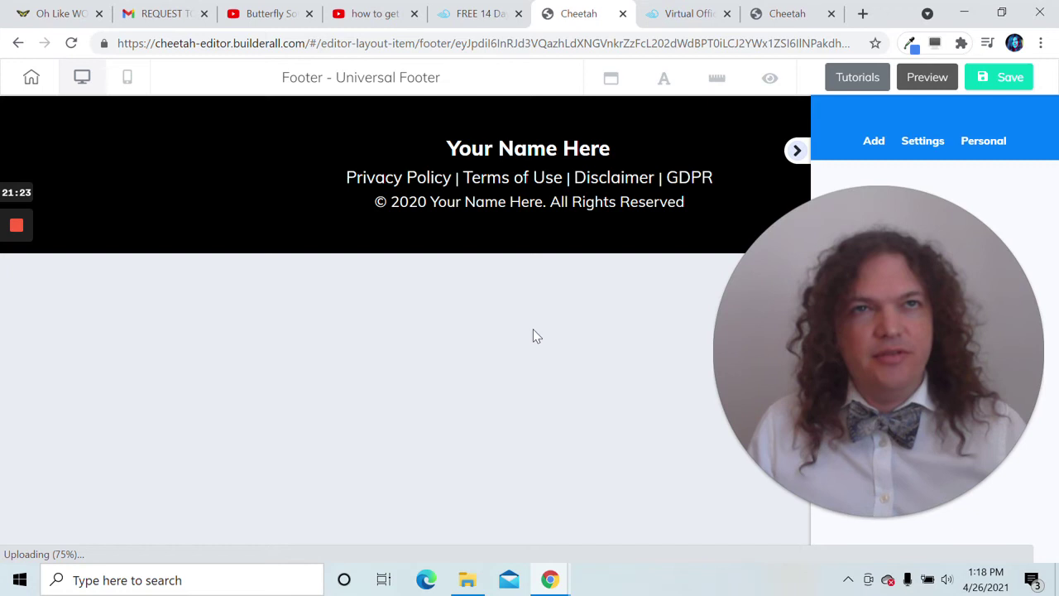
pyautogui.doubleClick(593, 153)
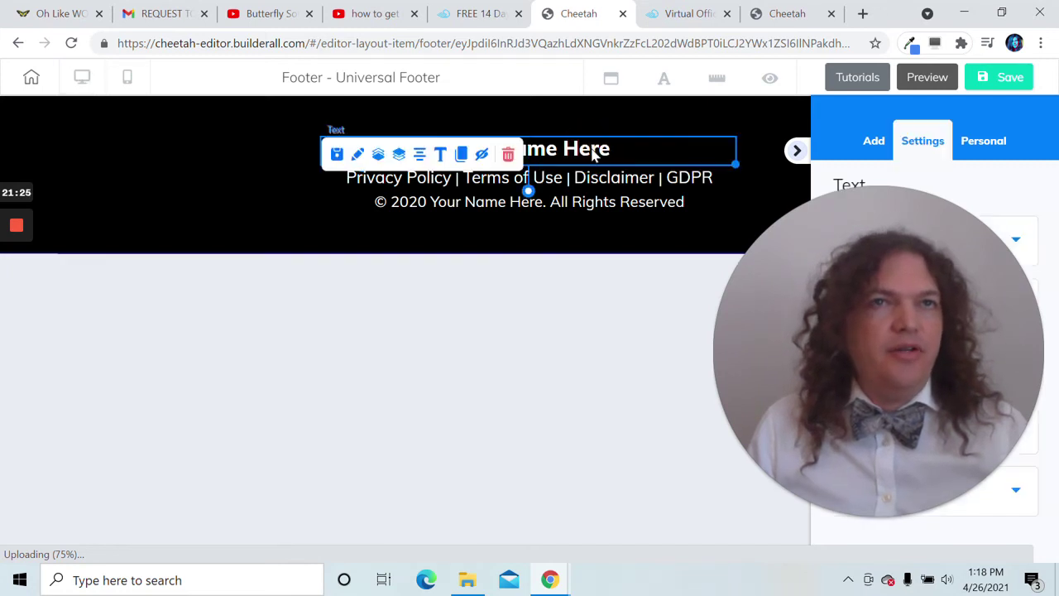
pyautogui.tripleClick(593, 169)
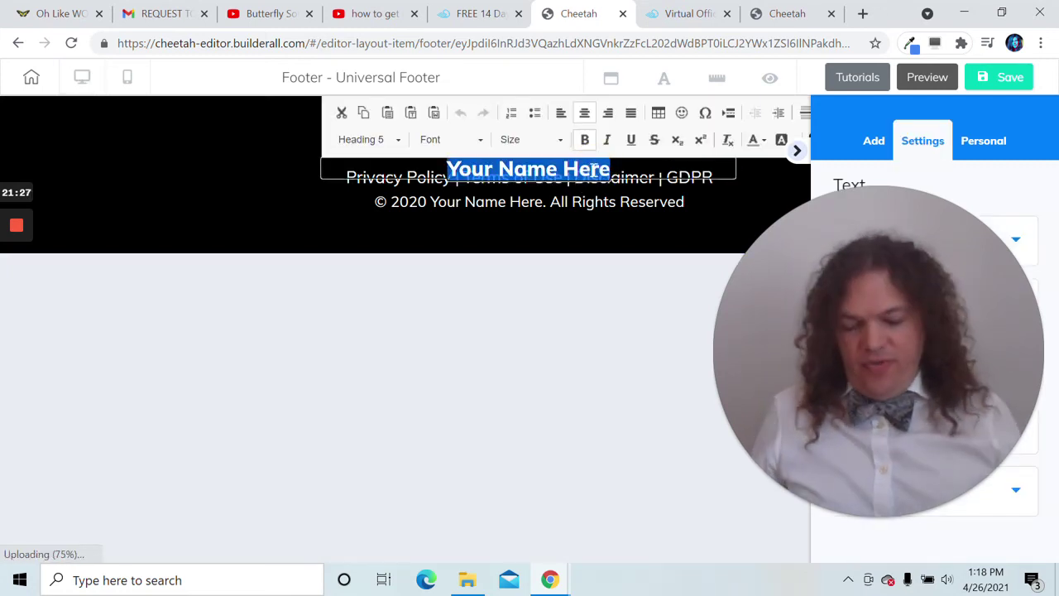
pyautogui.write('O')
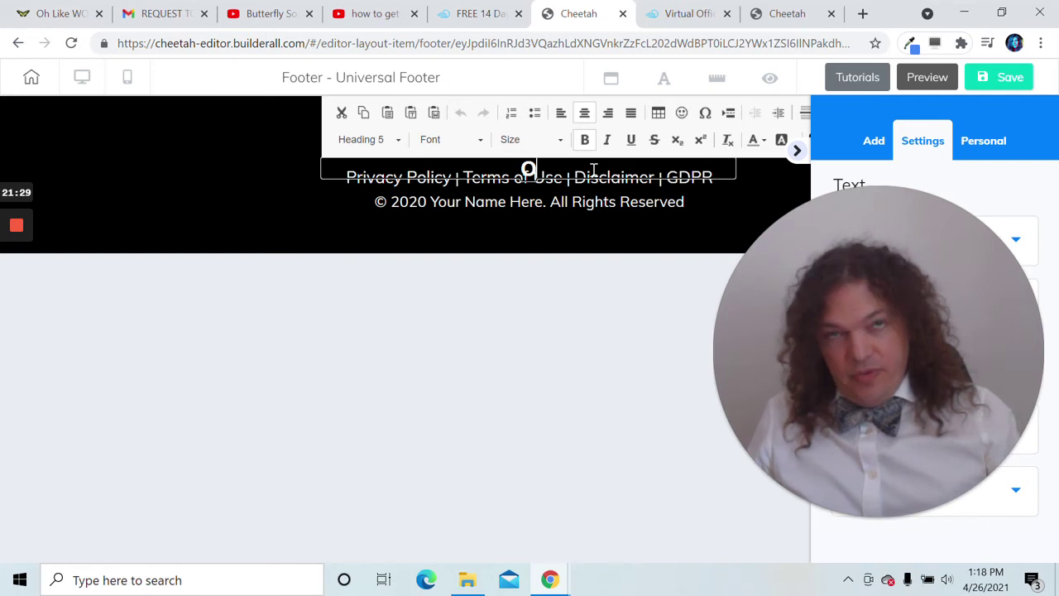
pyautogui.write('h Like WOW')
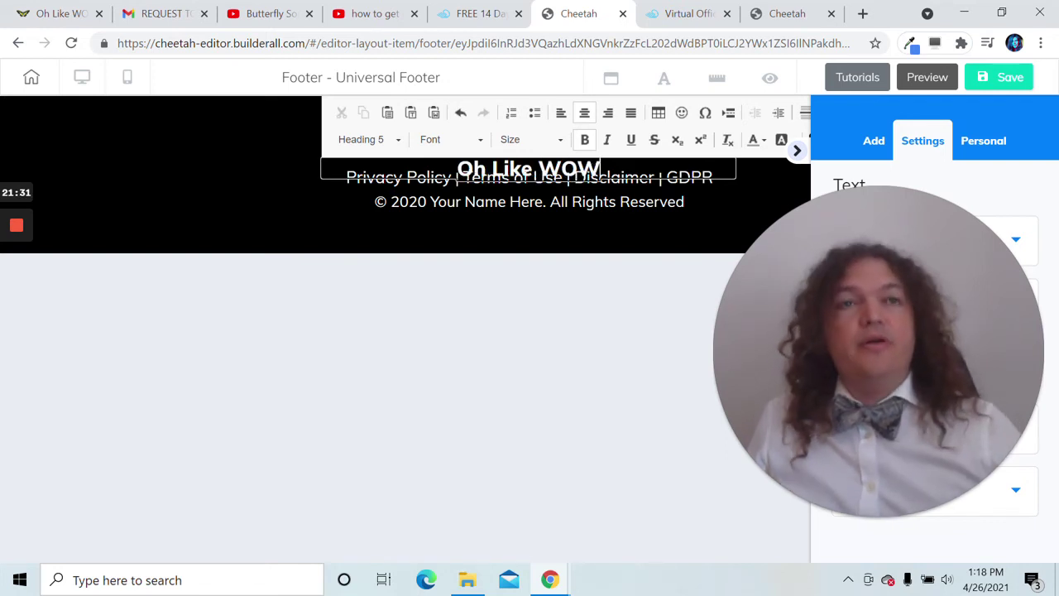
pyautogui.click(573, 228)
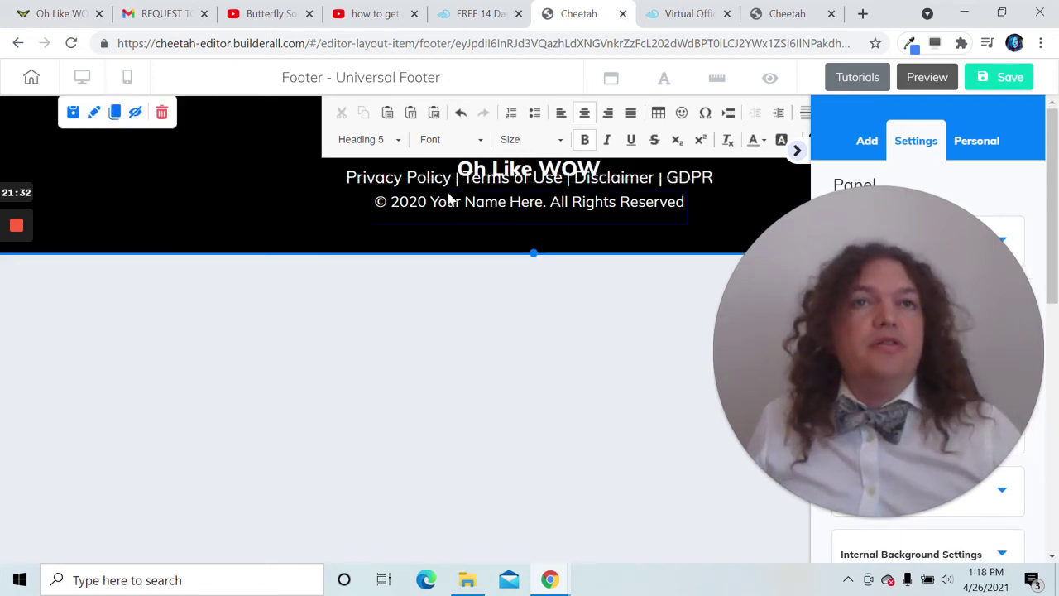
# - Make the copyright line read '© 2020 Oh Like WOW. All Rights Reserved' and save the footer
pyautogui.click(496, 208)
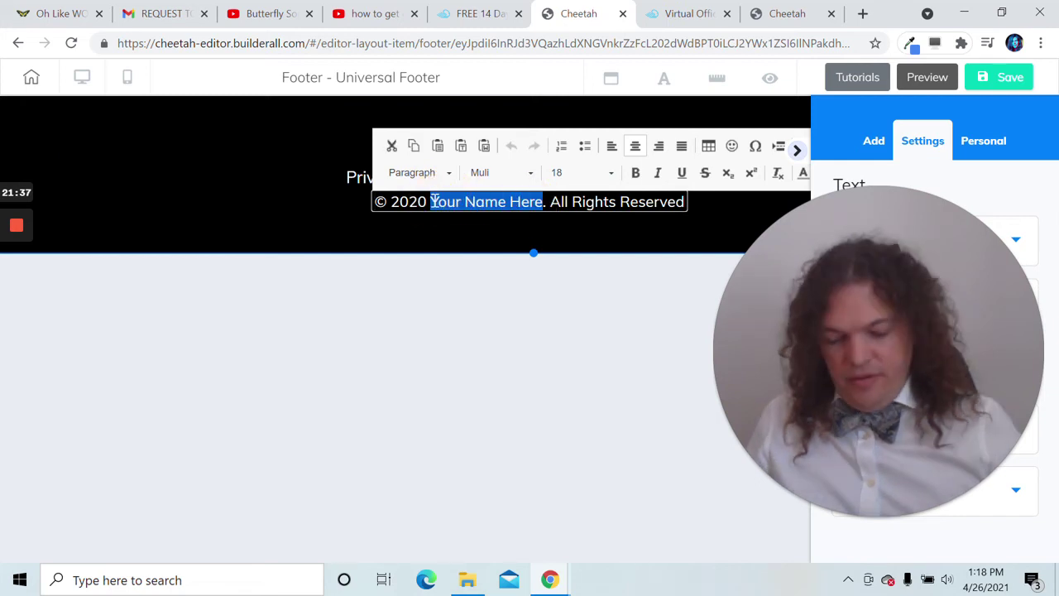
pyautogui.write('Oh Like WOW')
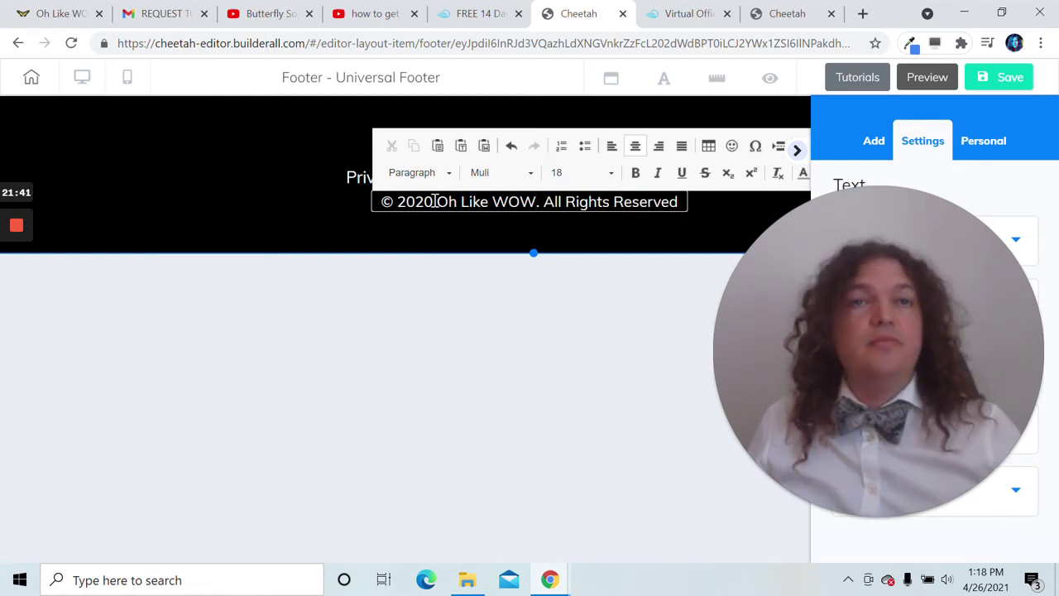
pyautogui.click(308, 198)
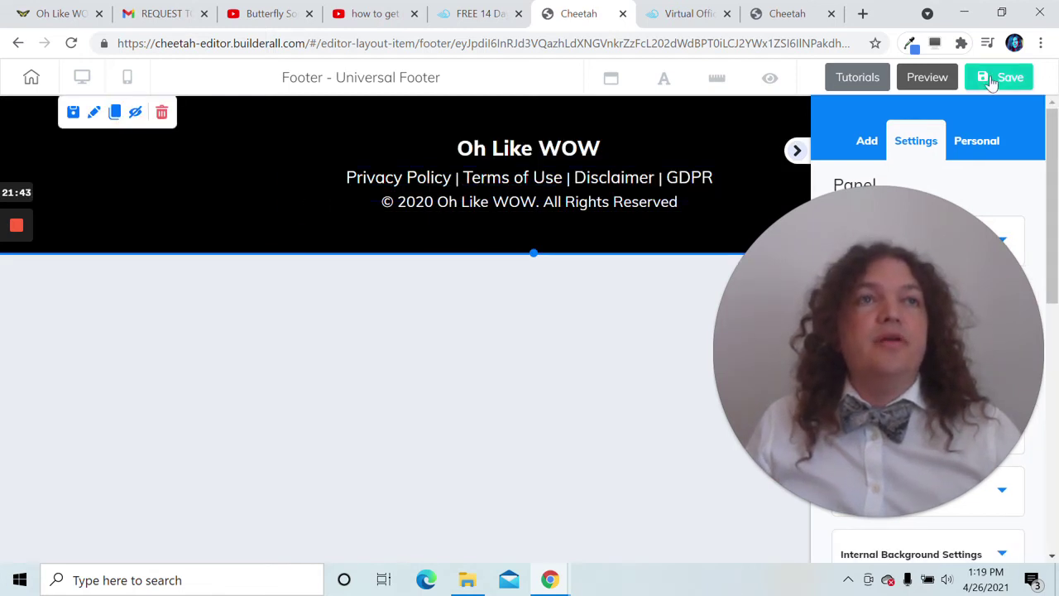
pyautogui.click(991, 82)
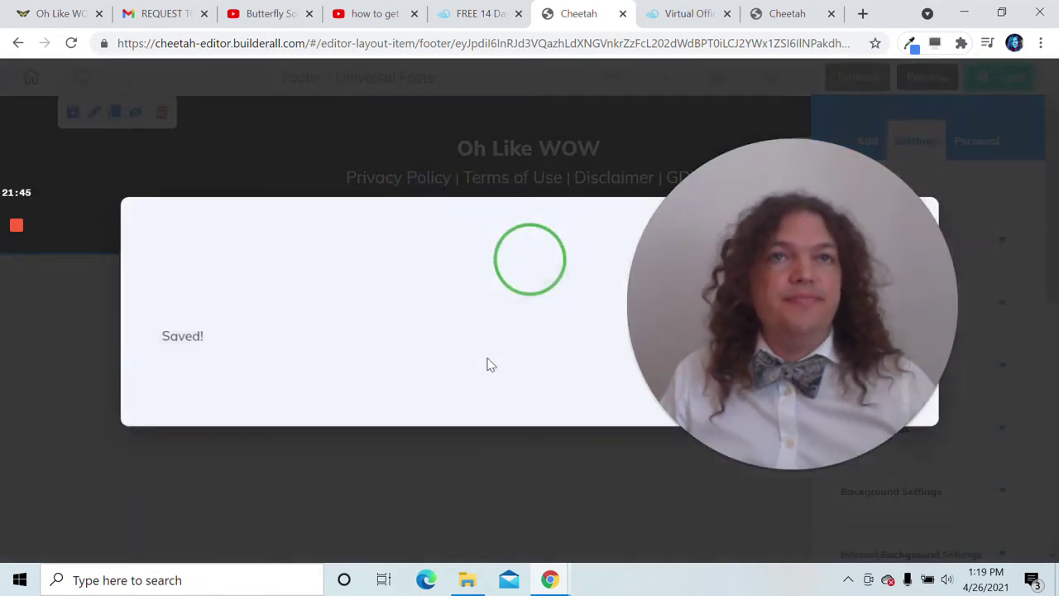
pyautogui.click(857, 392)
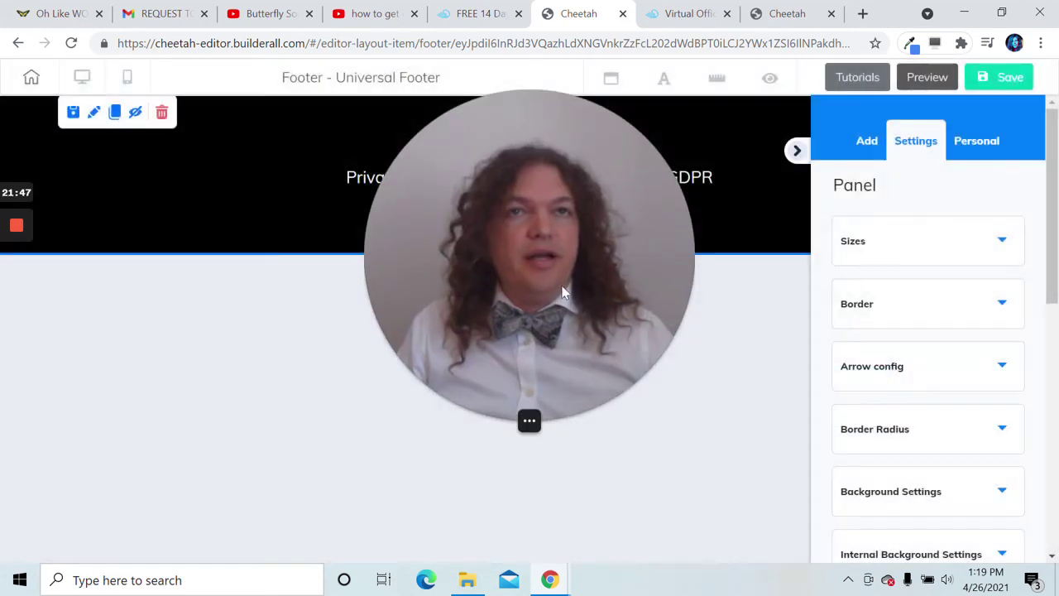
# - Duplicate the SERVICE page from My pages, creating 'Service Copy' at service-copy
pyautogui.click(19, 43)
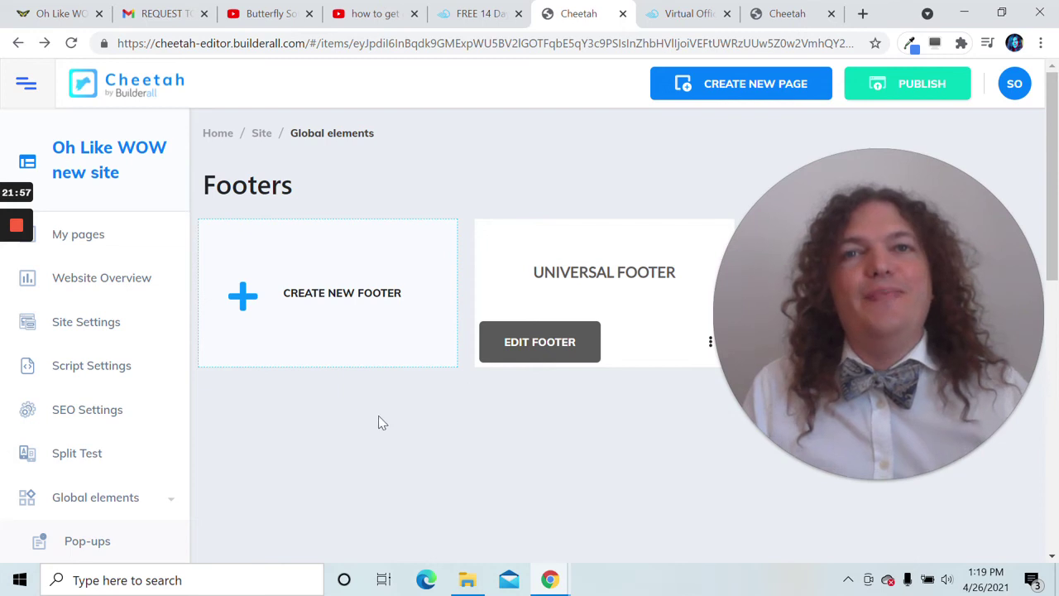
pyautogui.scroll(-3, 194, 409)
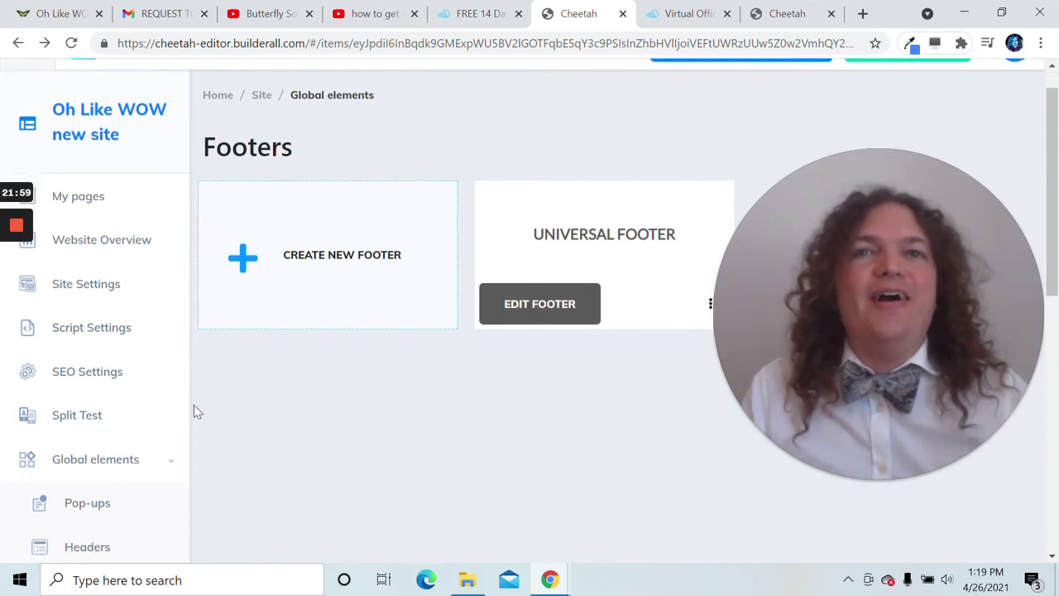
pyautogui.scroll(3, 83, 405)
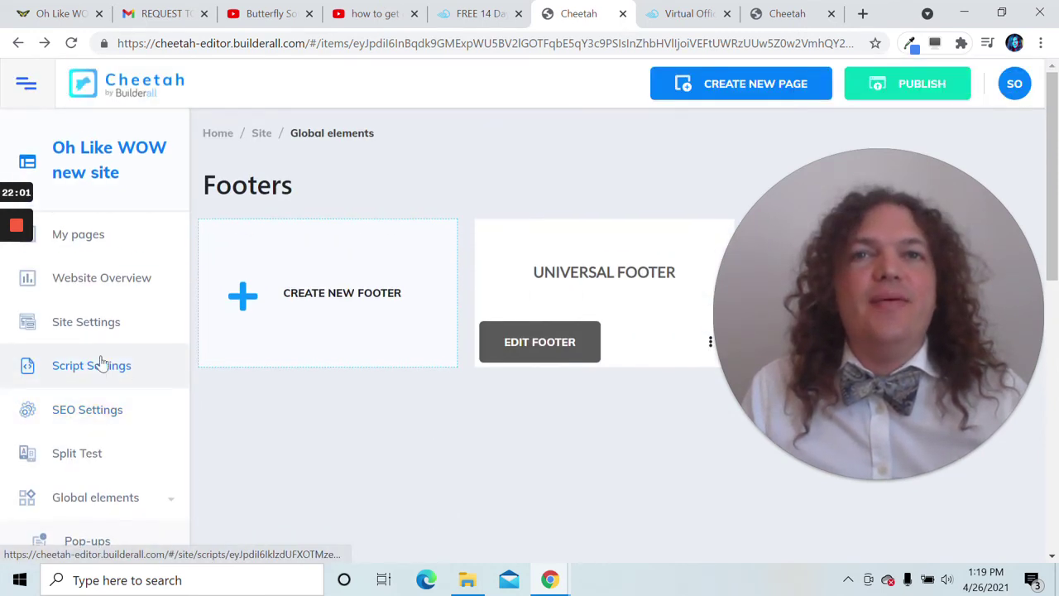
pyautogui.click(92, 243)
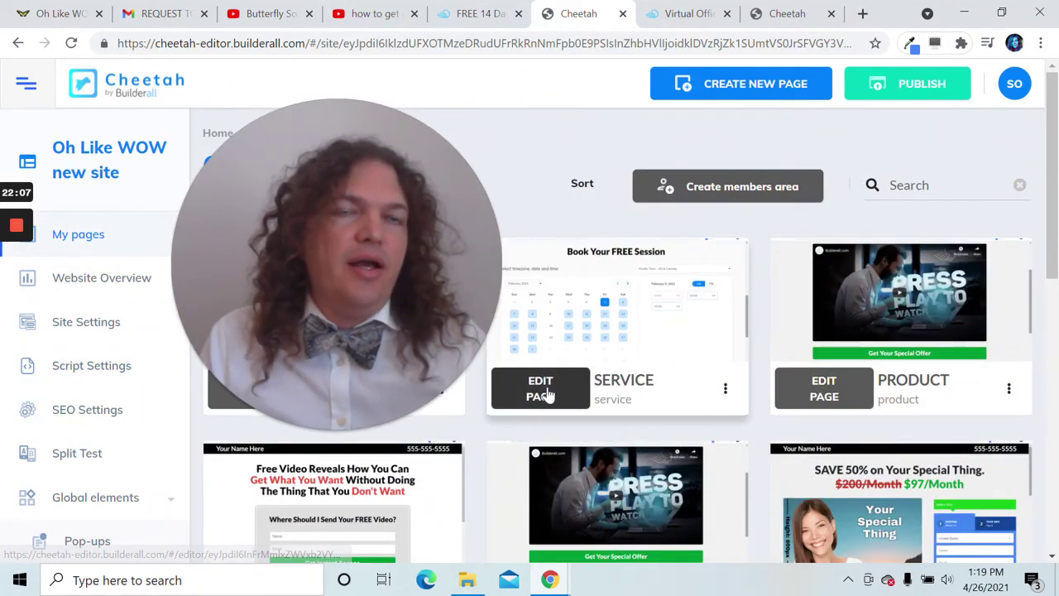
pyautogui.click(727, 389)
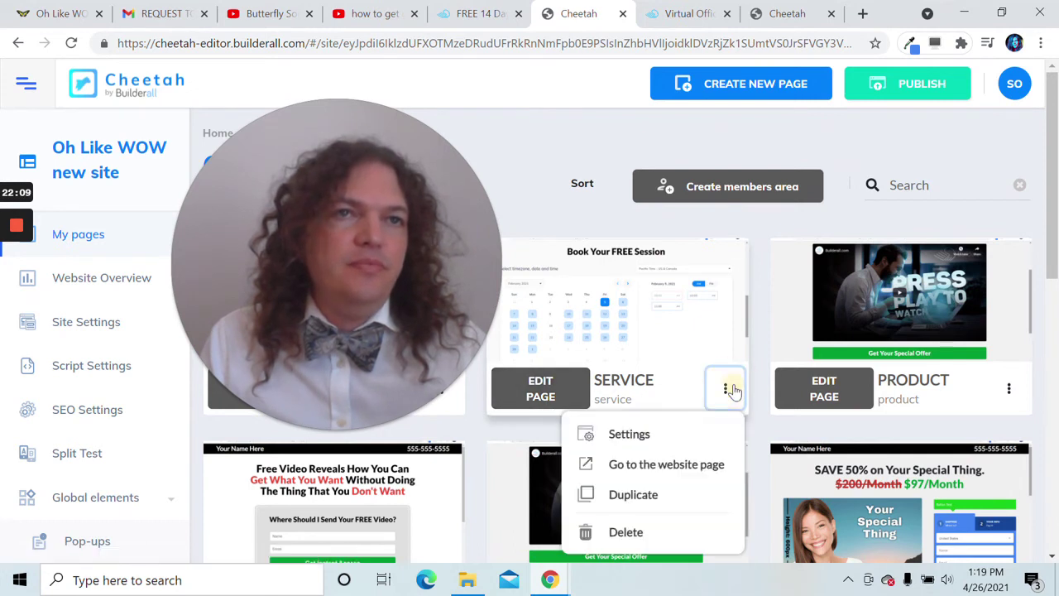
pyautogui.click(633, 494)
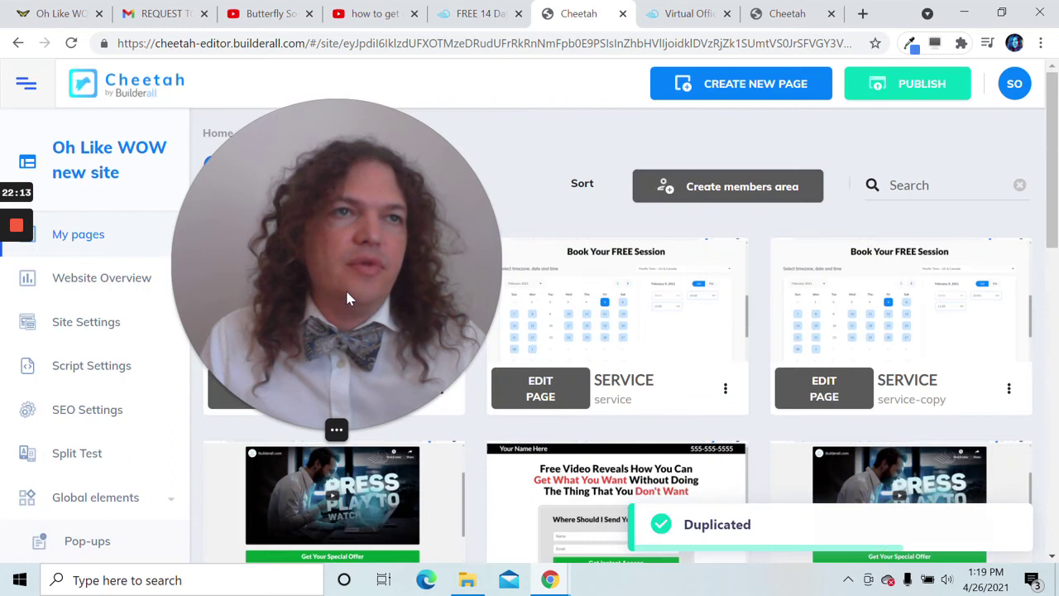
pyautogui.click(1008, 390)
# - Rename the copied page 'Booking', set its title, description and address url to booking, and save
pyautogui.click(982, 434)
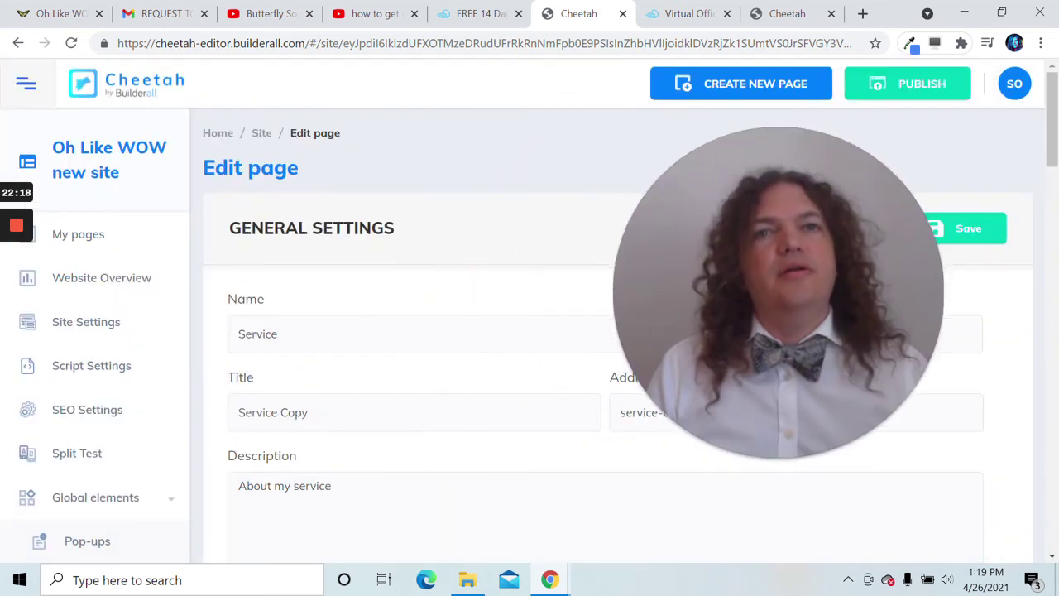
pyautogui.doubleClick(373, 334)
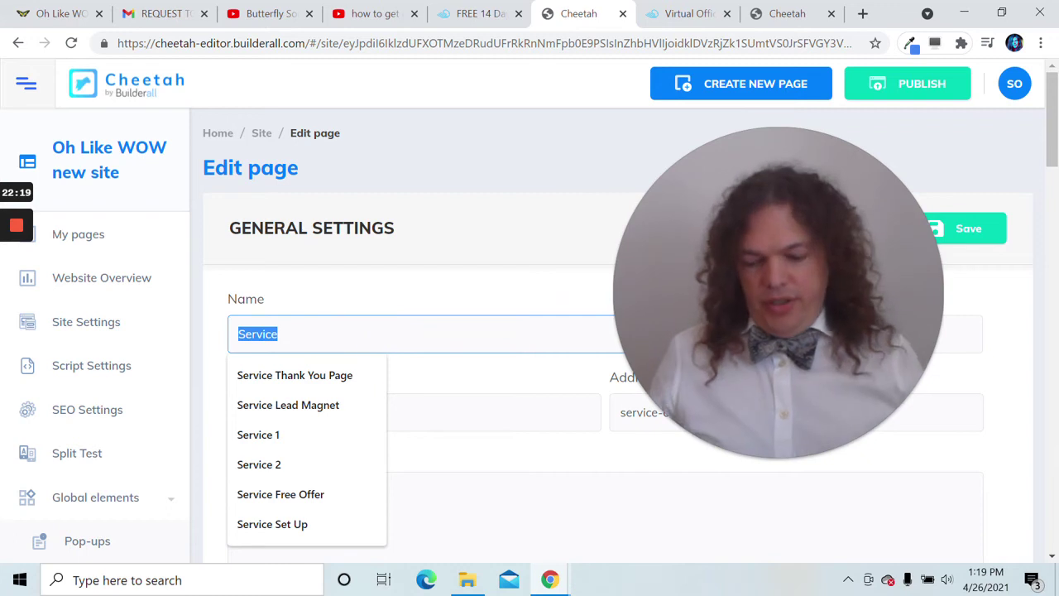
pyautogui.write('Booking')
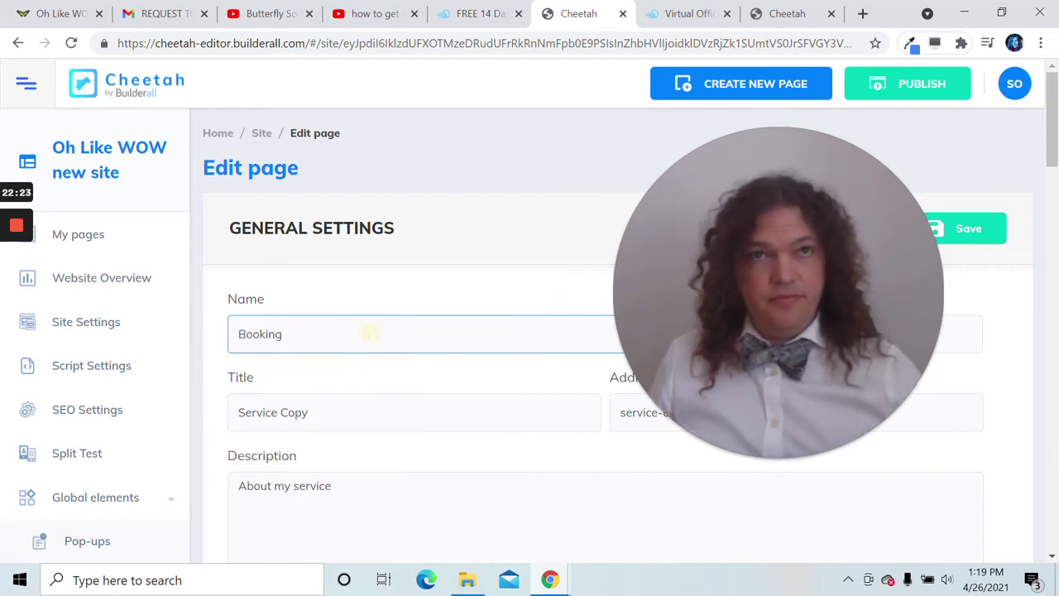
pyautogui.click(325, 402)
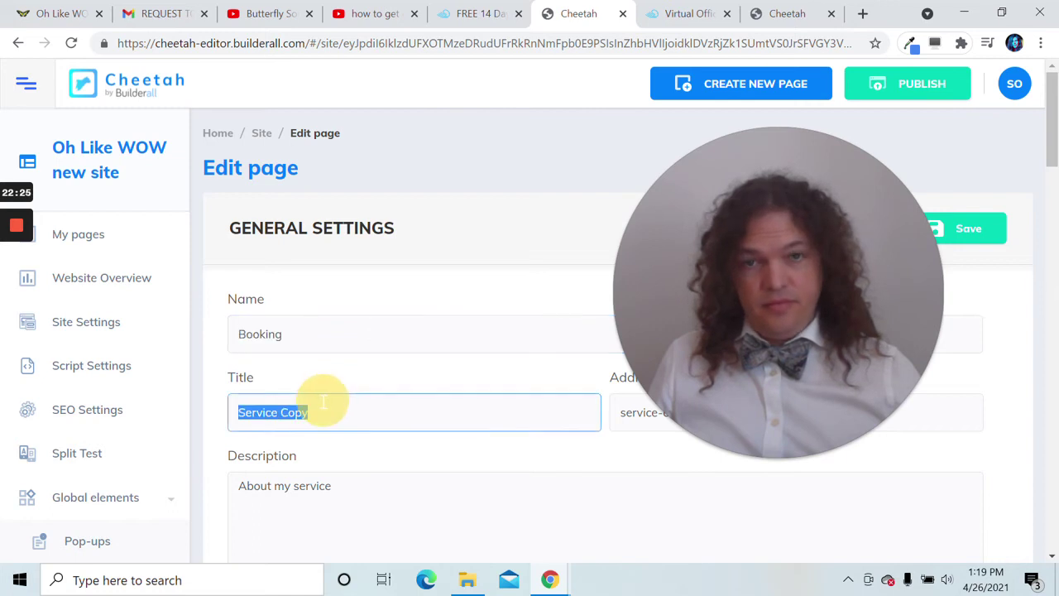
pyautogui.write('Booking')
pyautogui.tripleClick(333, 496)
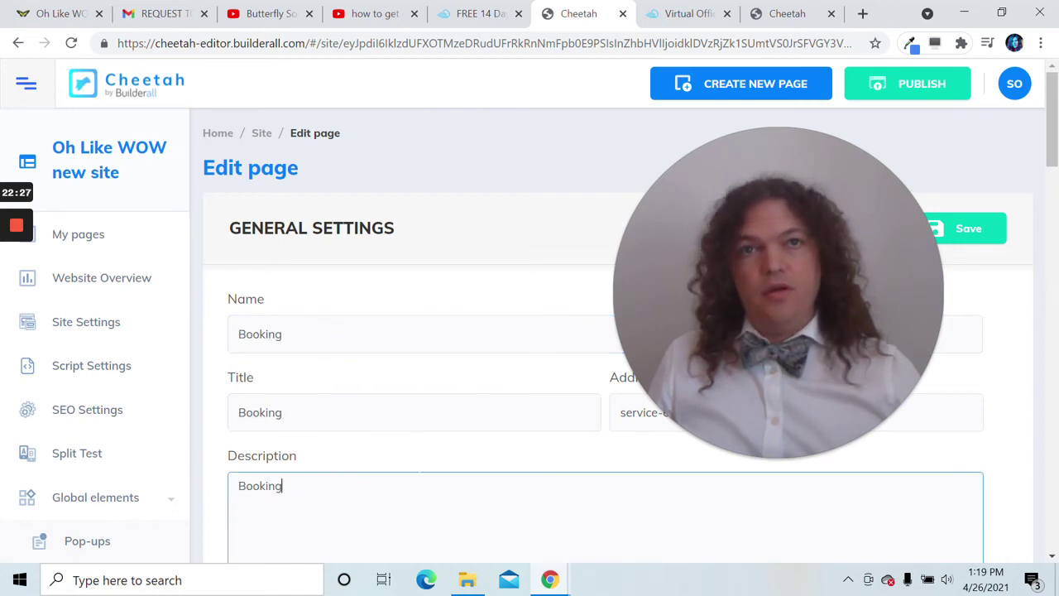
pyautogui.click(660, 412)
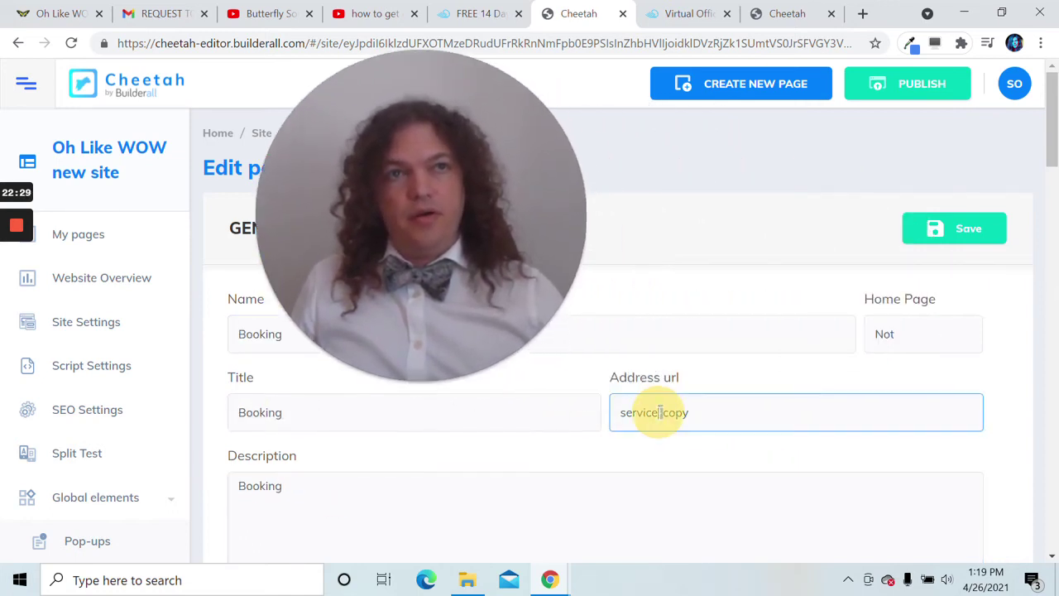
pyautogui.write('Booking')
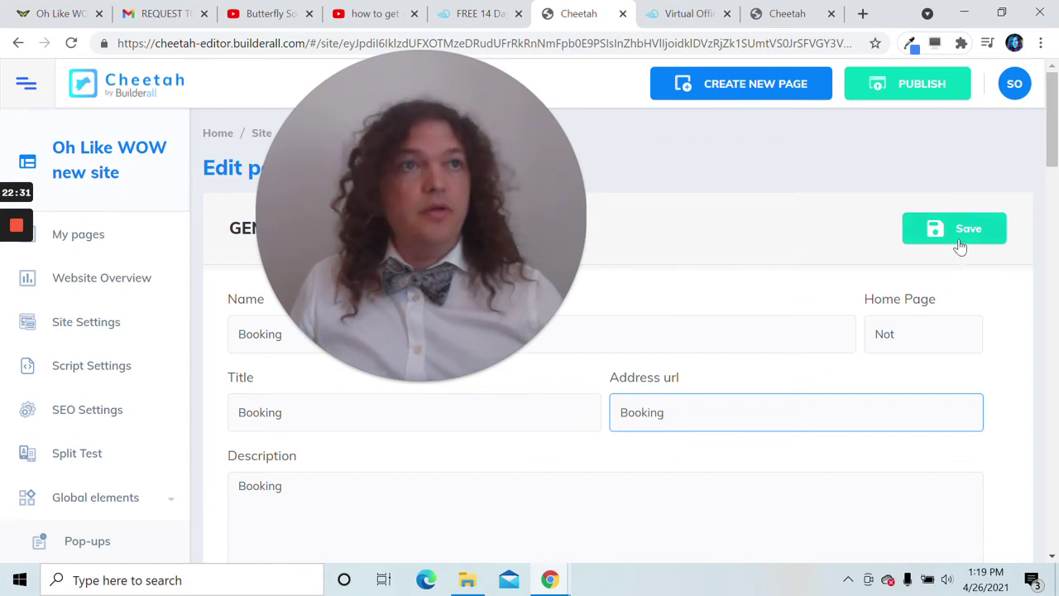
pyautogui.click(956, 231)
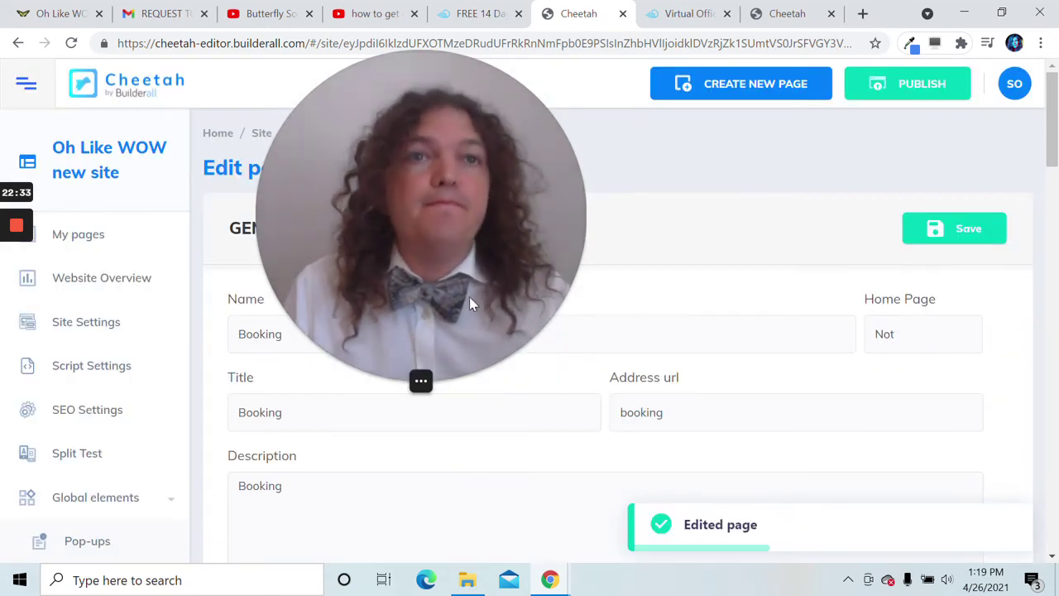
pyautogui.moveTo(469, 296); pyautogui.dragTo(754, 345)
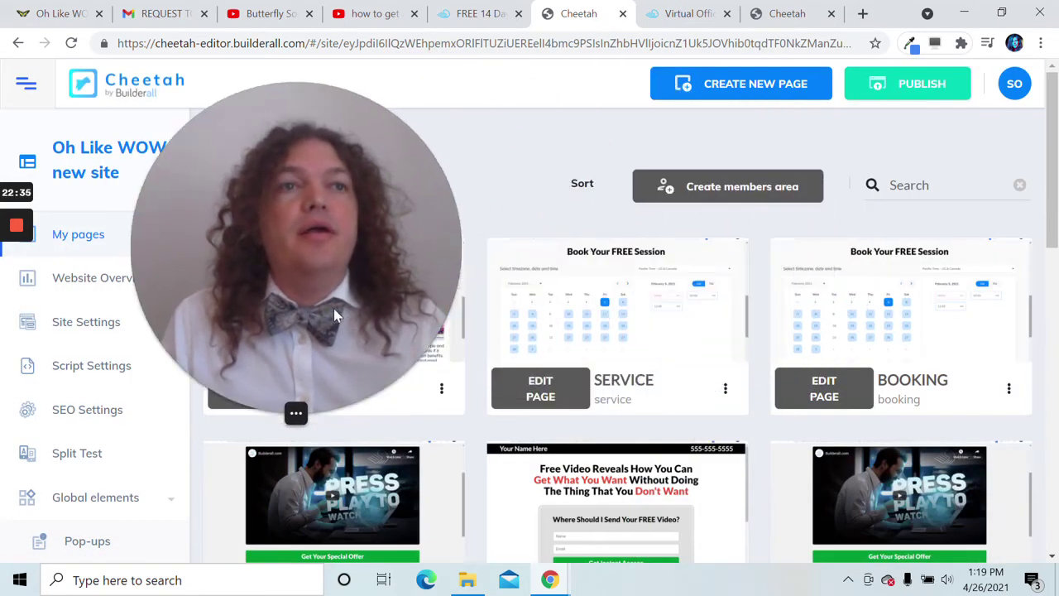
# - Open the Booking page in the editor and hide the side panel to widen the page
pyautogui.click(819, 393)
pyautogui.moveTo(179, 246); pyautogui.dragTo(584, 305)
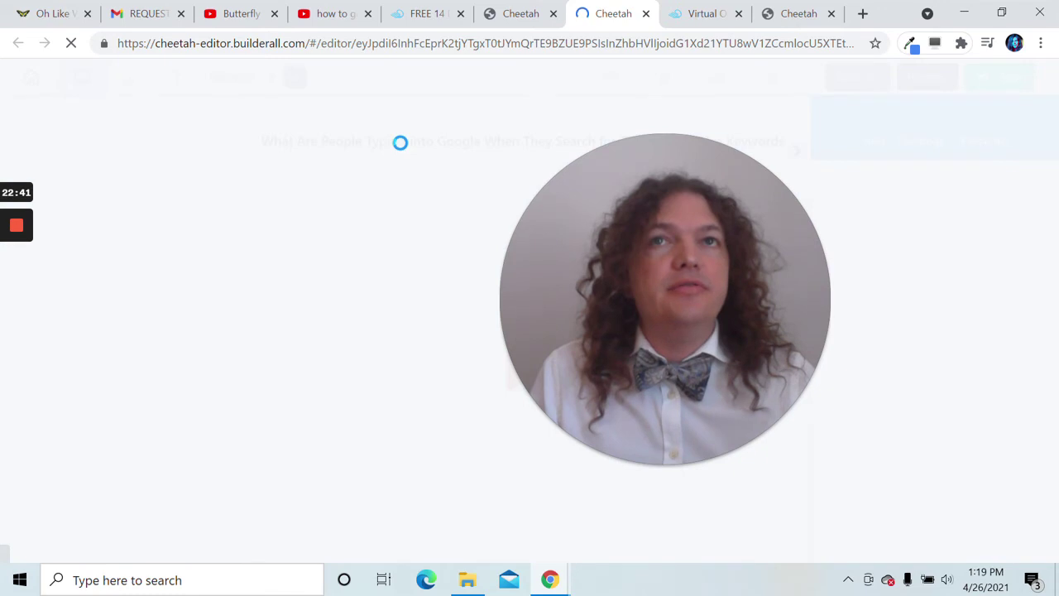
pyautogui.moveTo(658, 236); pyautogui.dragTo(94, 271)
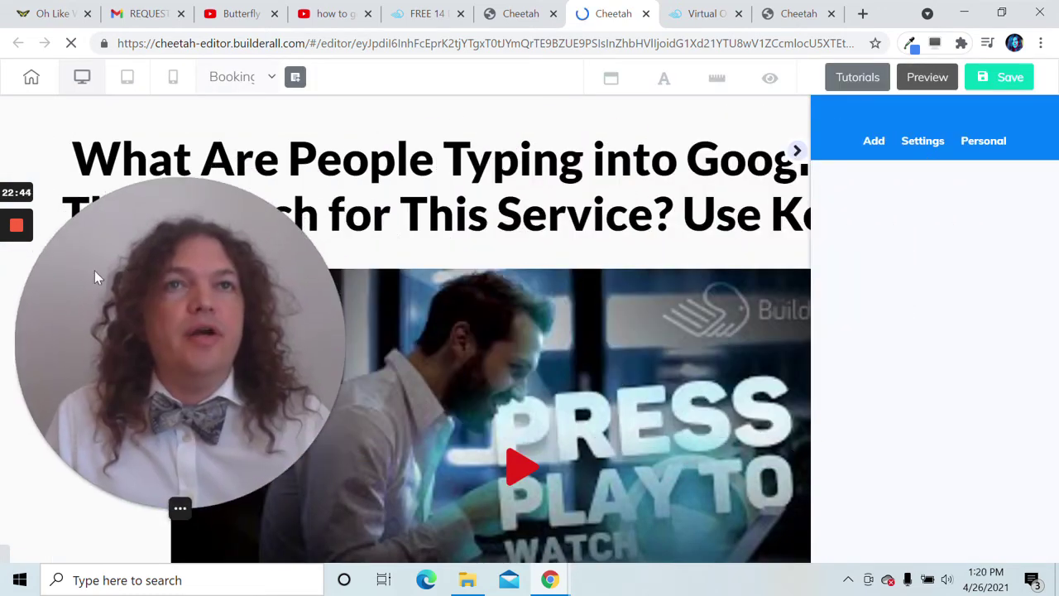
pyautogui.click(796, 152)
pyautogui.moveTo(215, 265); pyautogui.dragTo(761, 383)
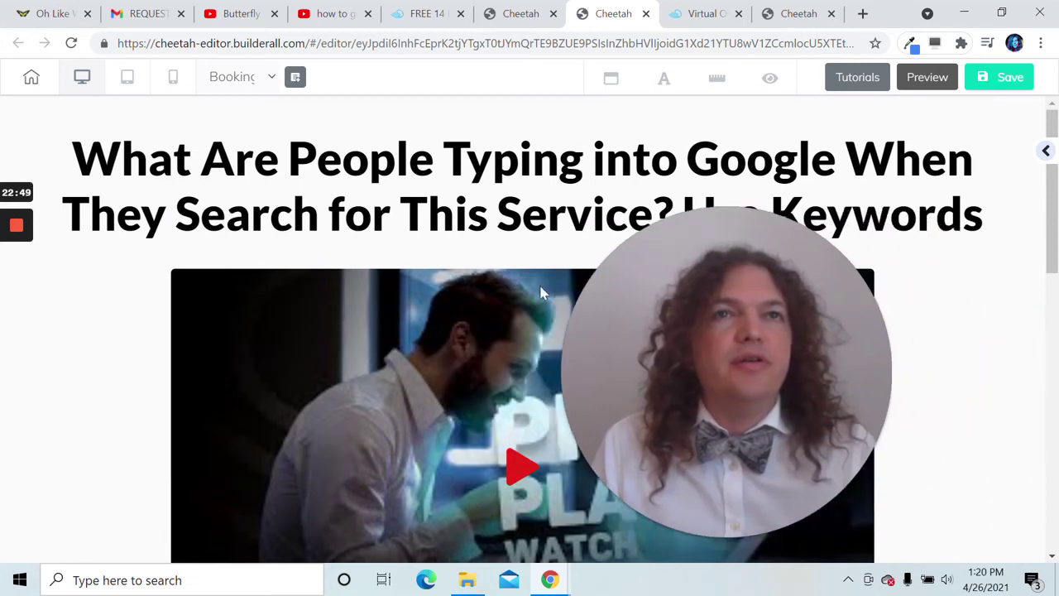
pyautogui.moveTo(664, 329); pyautogui.dragTo(132, 335)
# - Select the whole headline, start retyping it as 'Beachy Reggae Ja…', and dismiss the calendar reminder
pyautogui.click(577, 217)
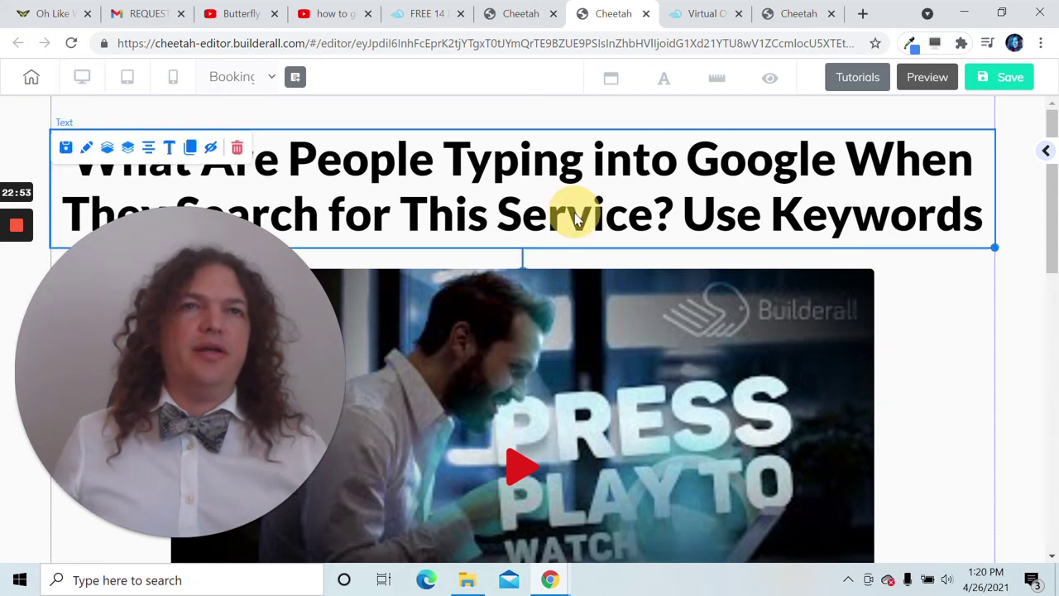
pyautogui.click(571, 211)
pyautogui.moveTo(981, 242); pyautogui.dragTo(80, 171)
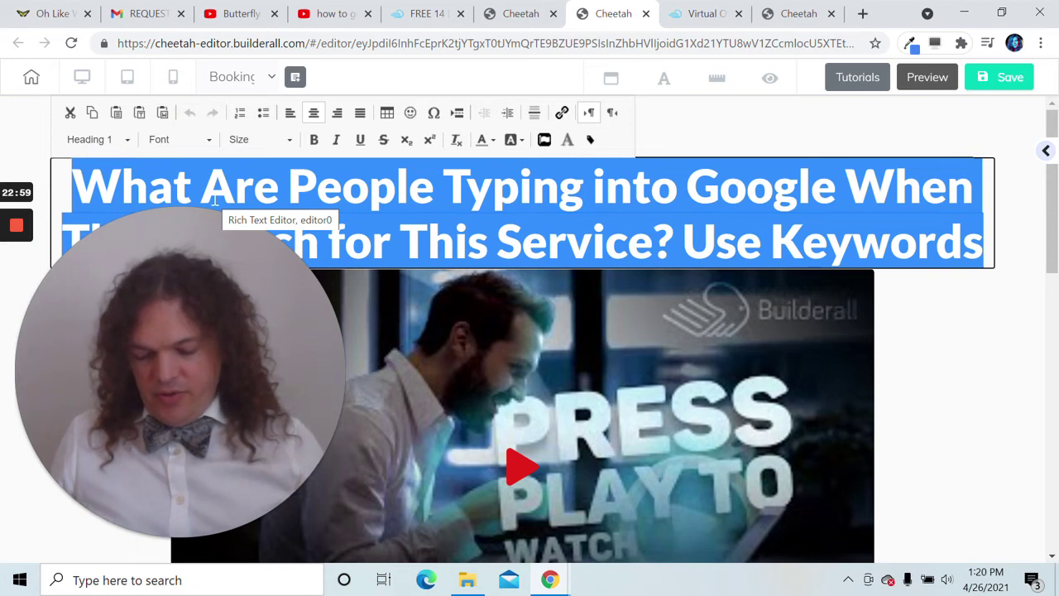
pyautogui.write('P')
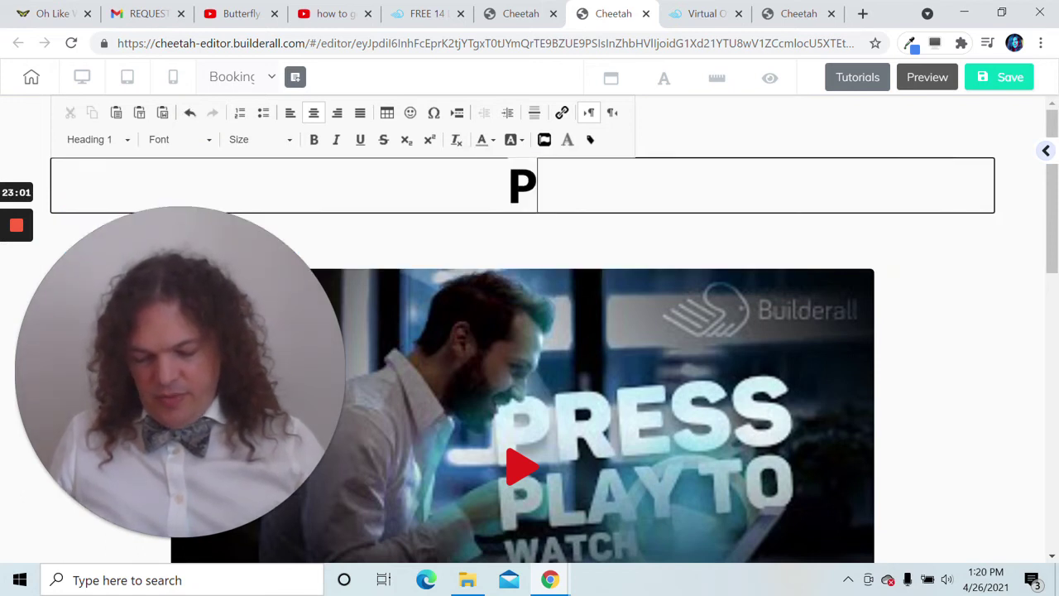
pyautogui.write('osit')
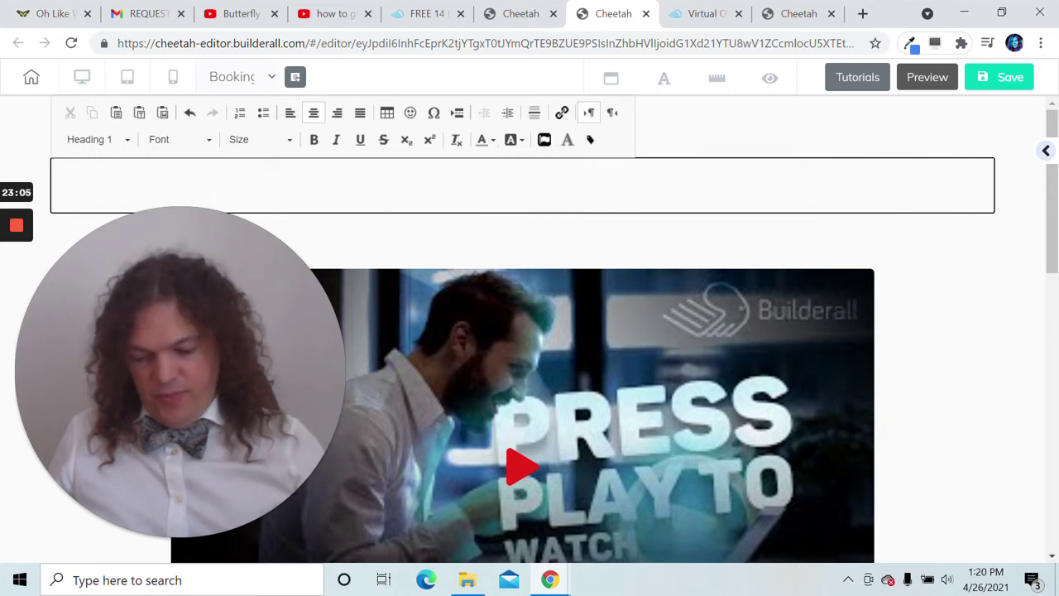
pyautogui.write('hy Reggae')
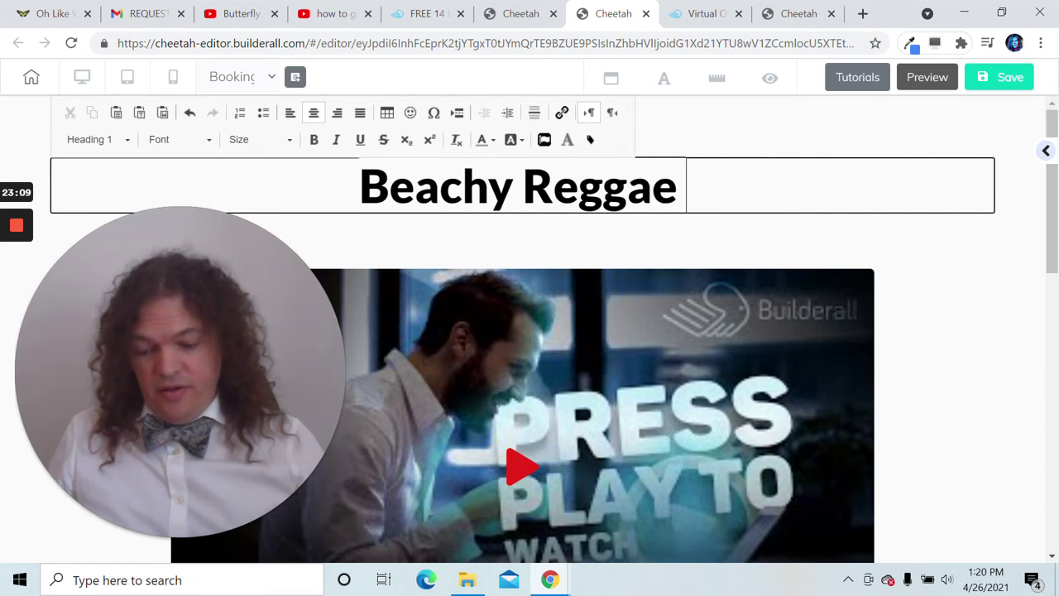
pyautogui.write(' Ja')
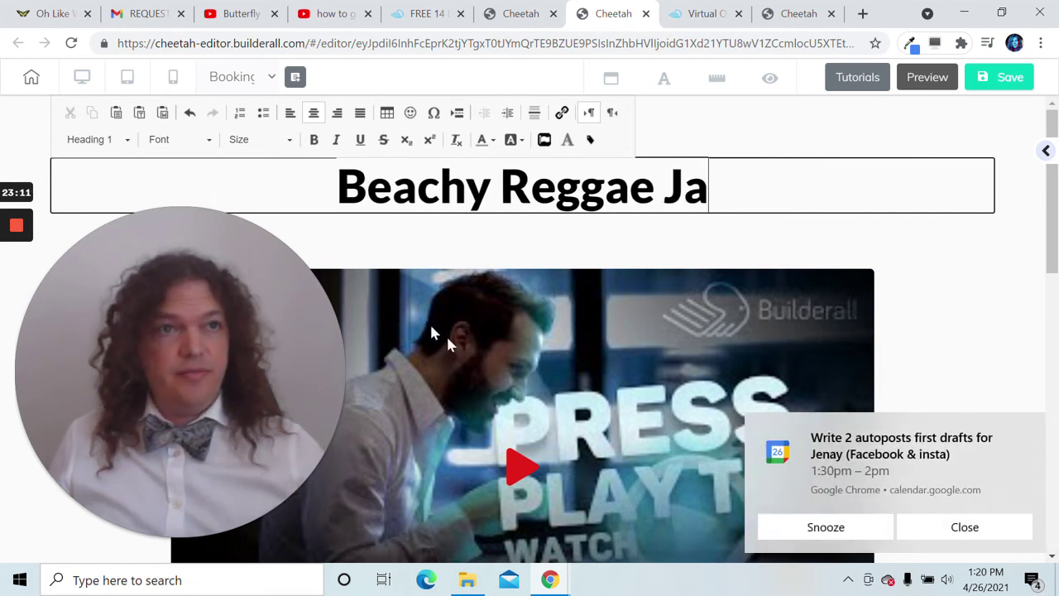
pyautogui.click(946, 527)
pyautogui.moveTo(699, 147); pyautogui.dragTo(716, 167)
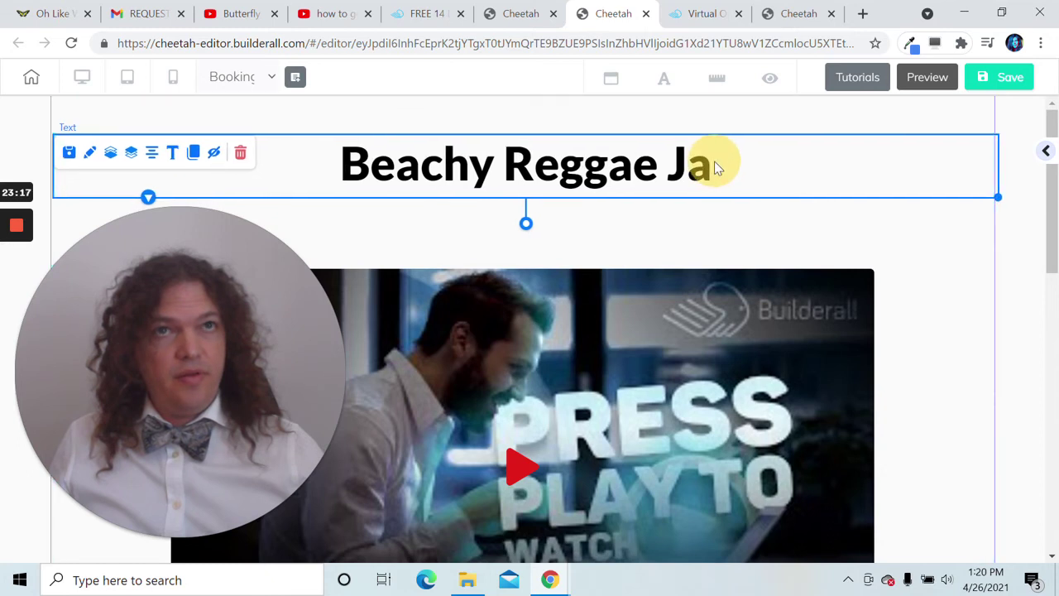
pyautogui.doubleClick(727, 173)
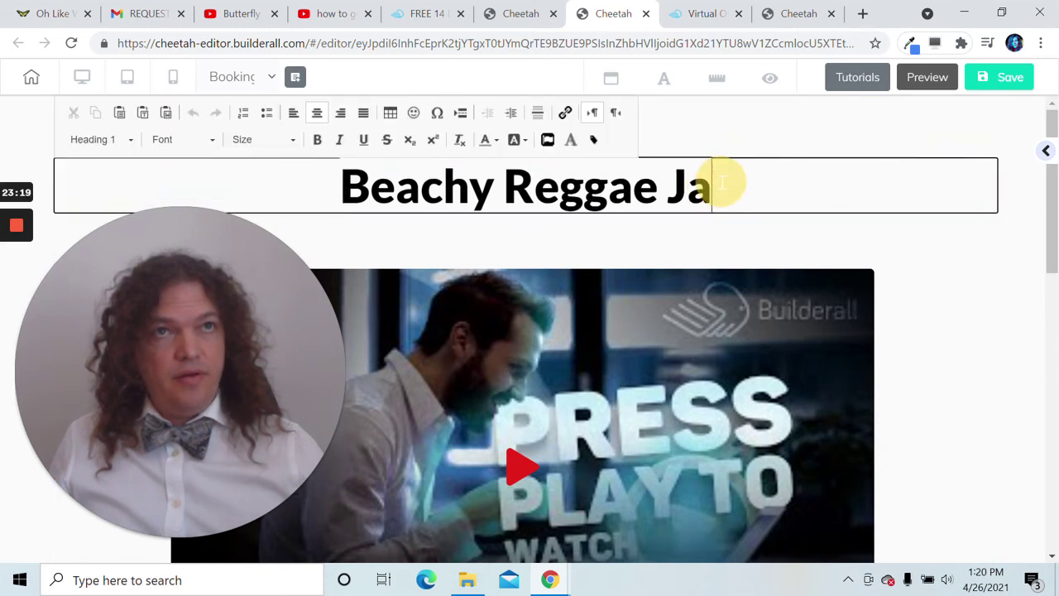
# - Continue the heading with 'zz Band Perfect for Resorts, 5 Star Hotels', correcting typos
pyautogui.write('zz Ban')
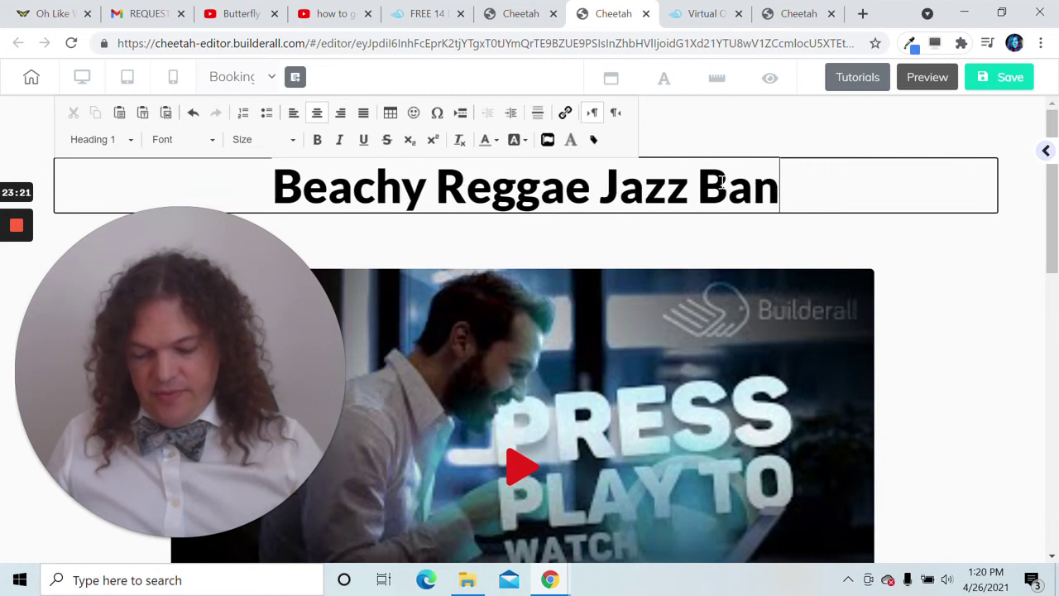
pyautogui.write('d,')
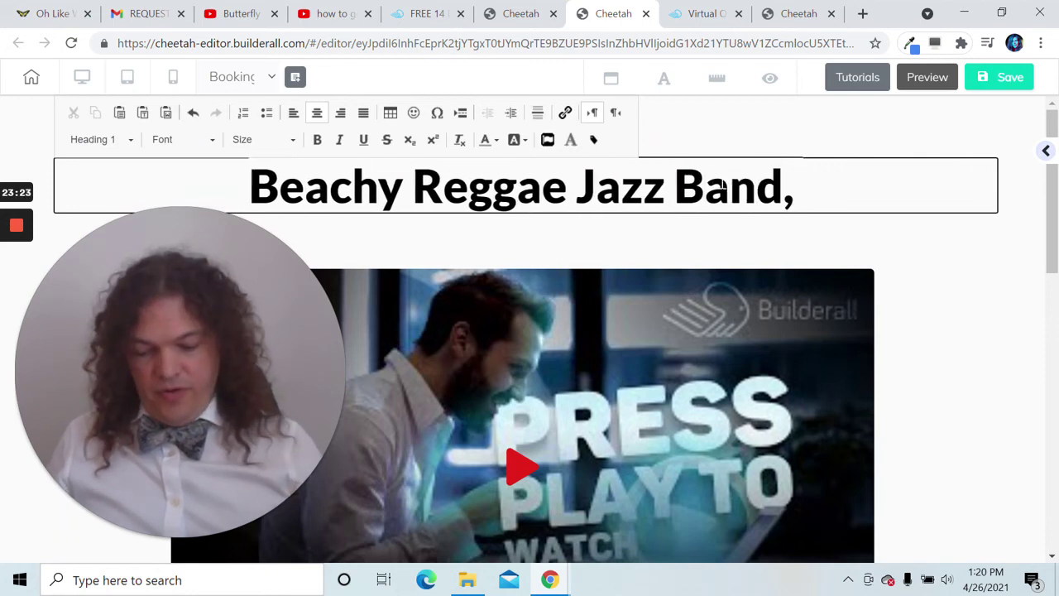
pyautogui.press('BackSpace')
pyautogui.write('Perfet')
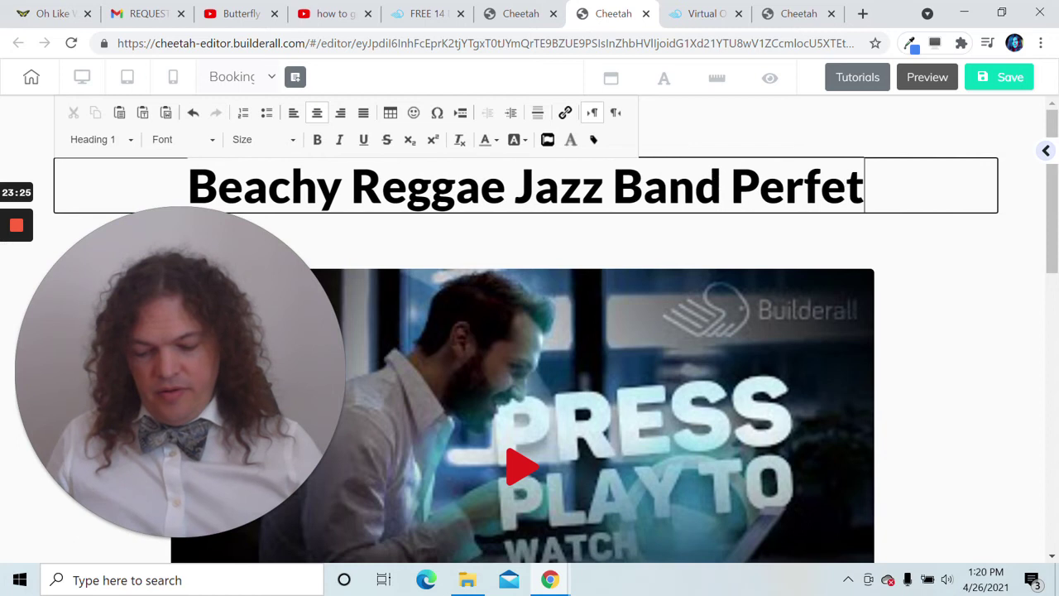
pyautogui.press('BackSpace')
pyautogui.write('ct')
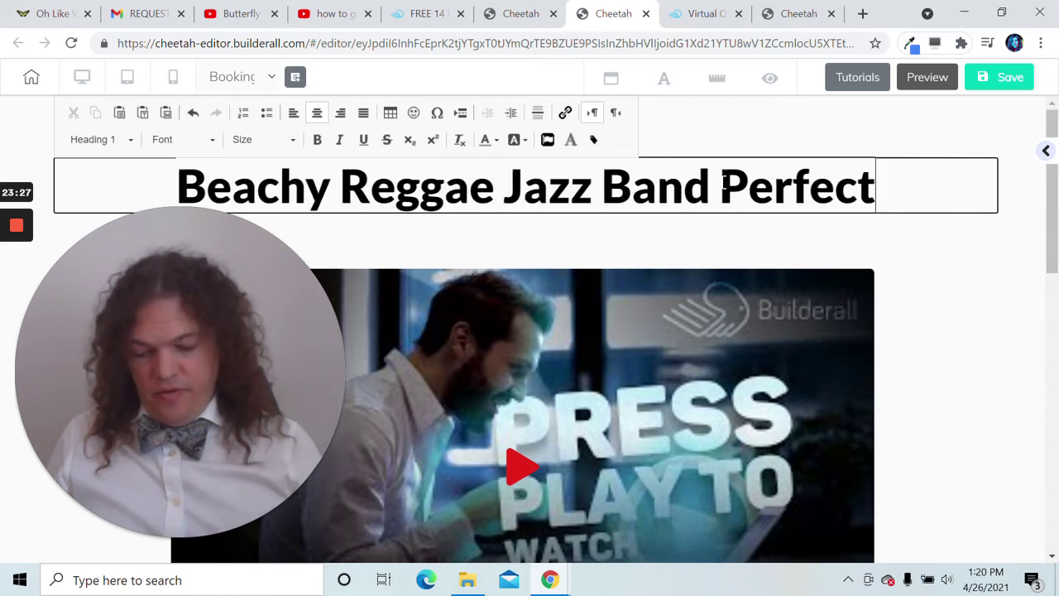
pyautogui.write(' for')
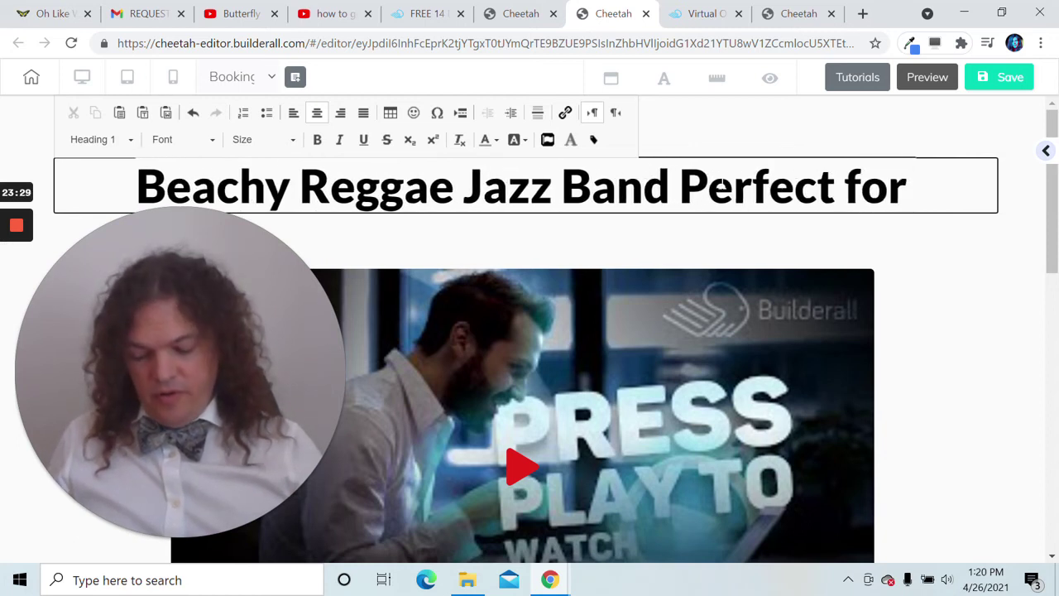
pyautogui.write(' Resd')
pyautogui.press('BackSpace')
pyautogui.press('BackSpace')
pyautogui.press('BackSpace')
pyautogui.press('BackSpace')
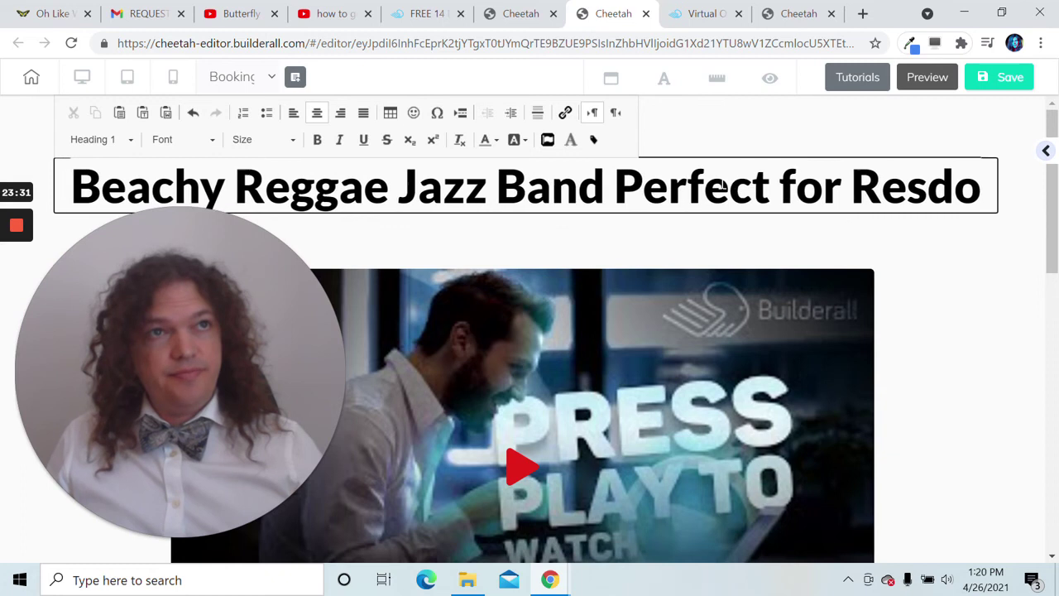
pyautogui.write('orts')
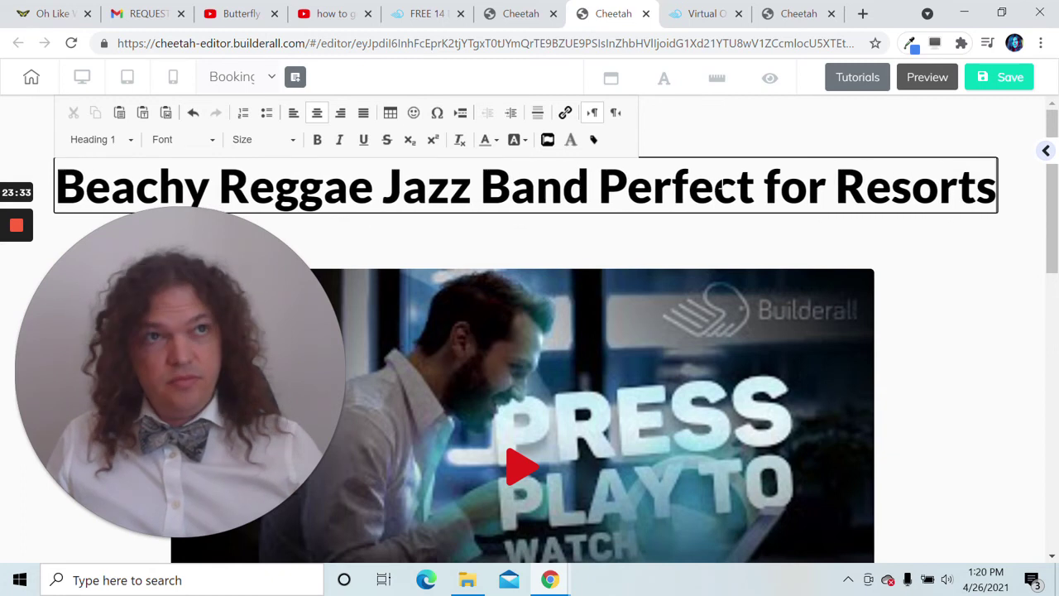
pyautogui.write(',')
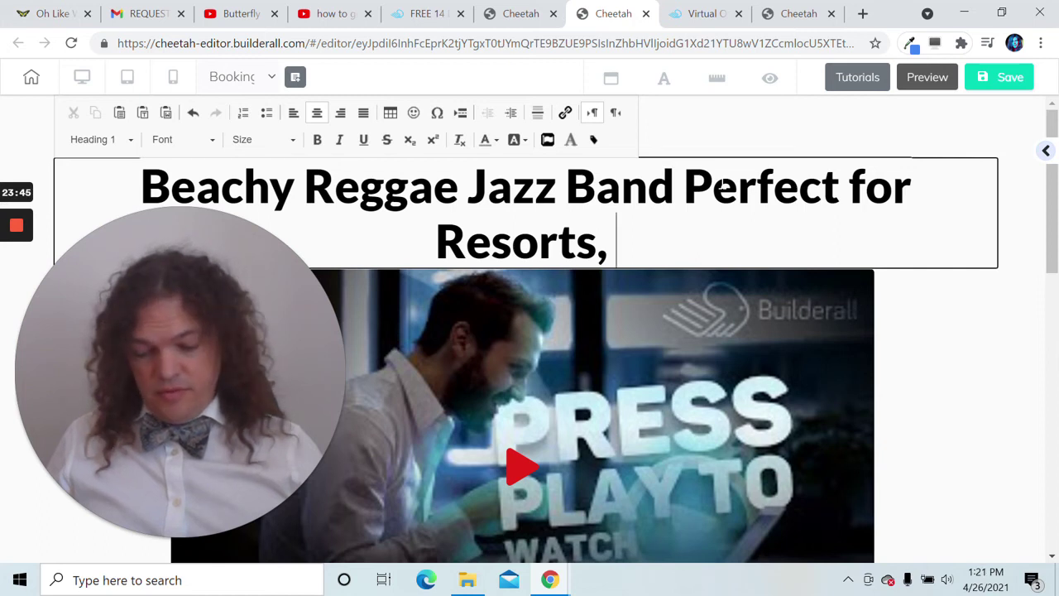
pyautogui.write('5 S')
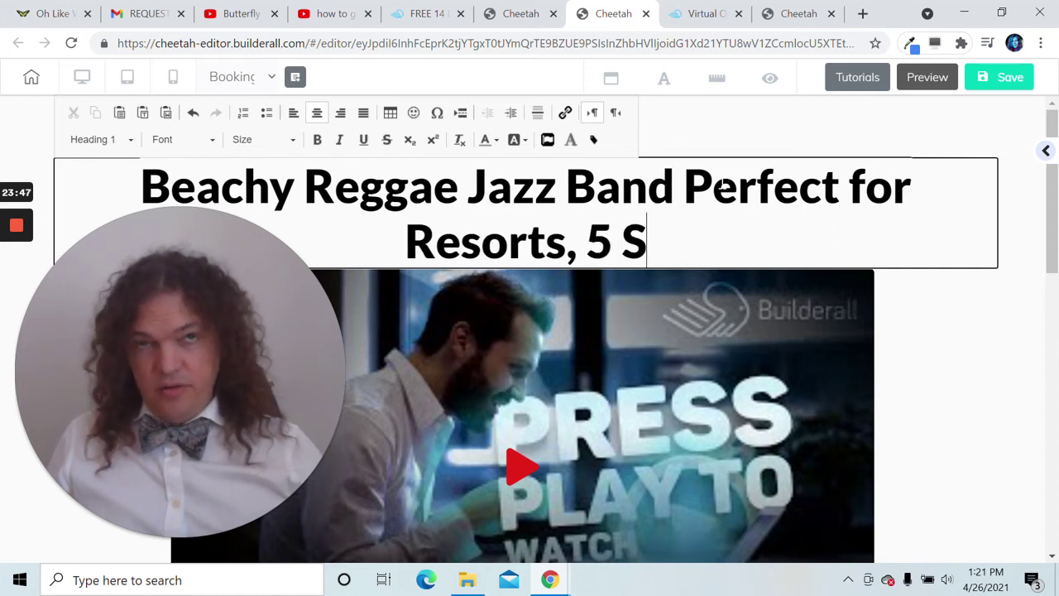
pyautogui.write('tar Hote')
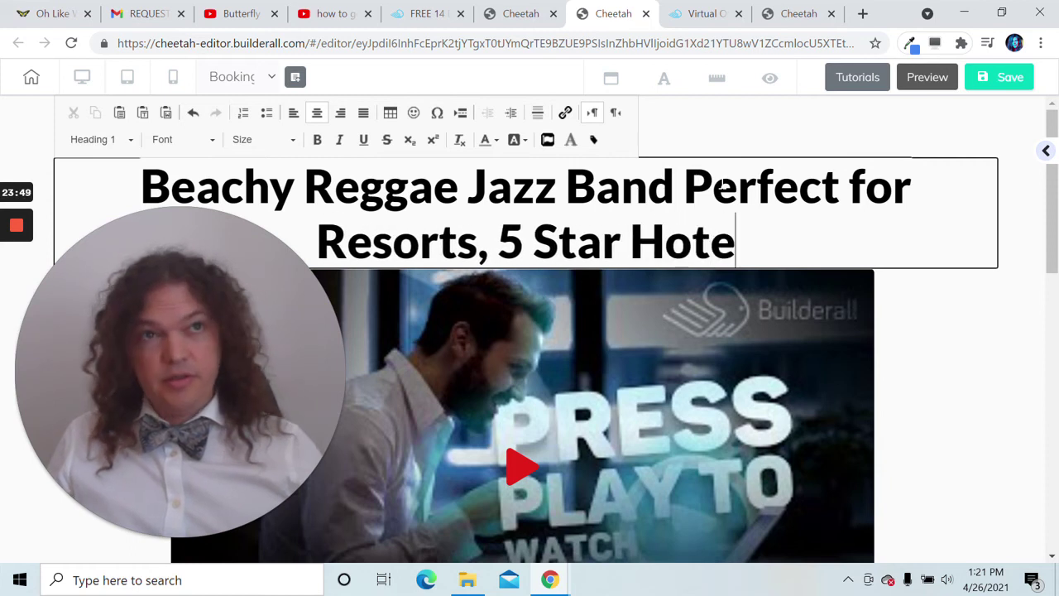
pyautogui.write('ls, ')
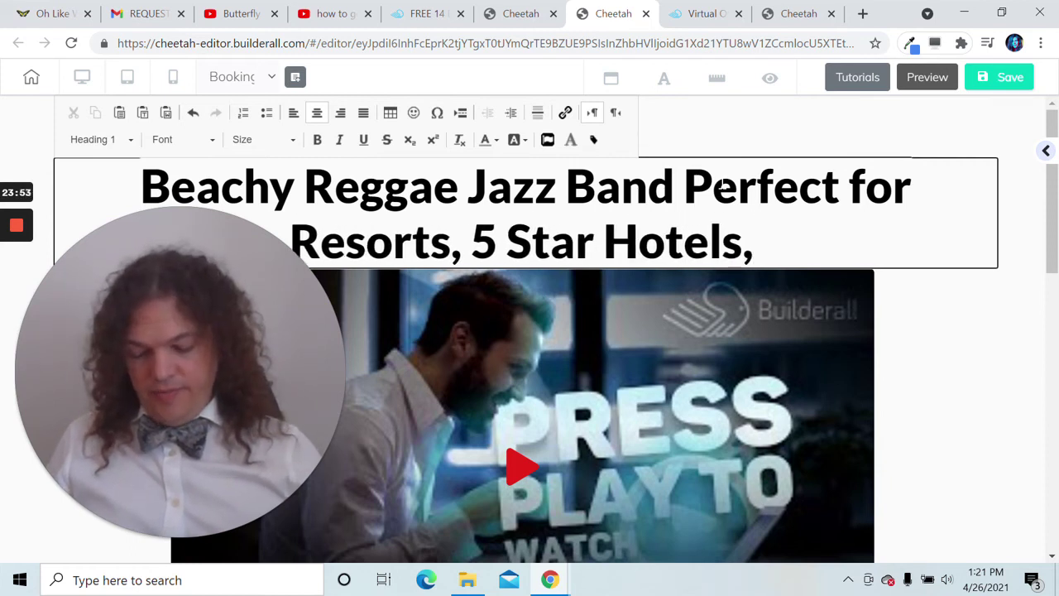
pyautogui.write('T')
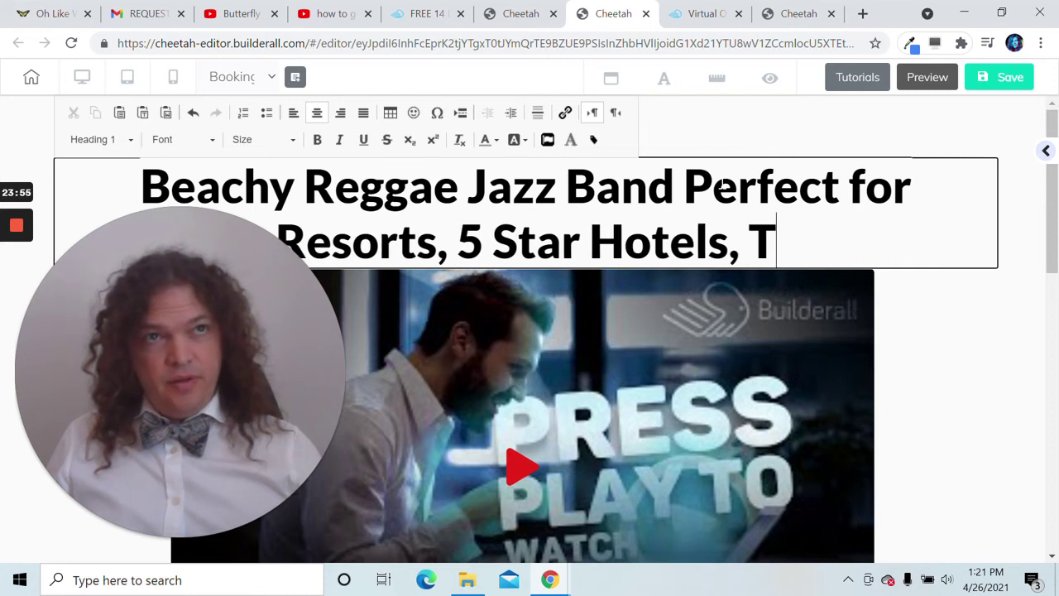
pyautogui.write('ea')
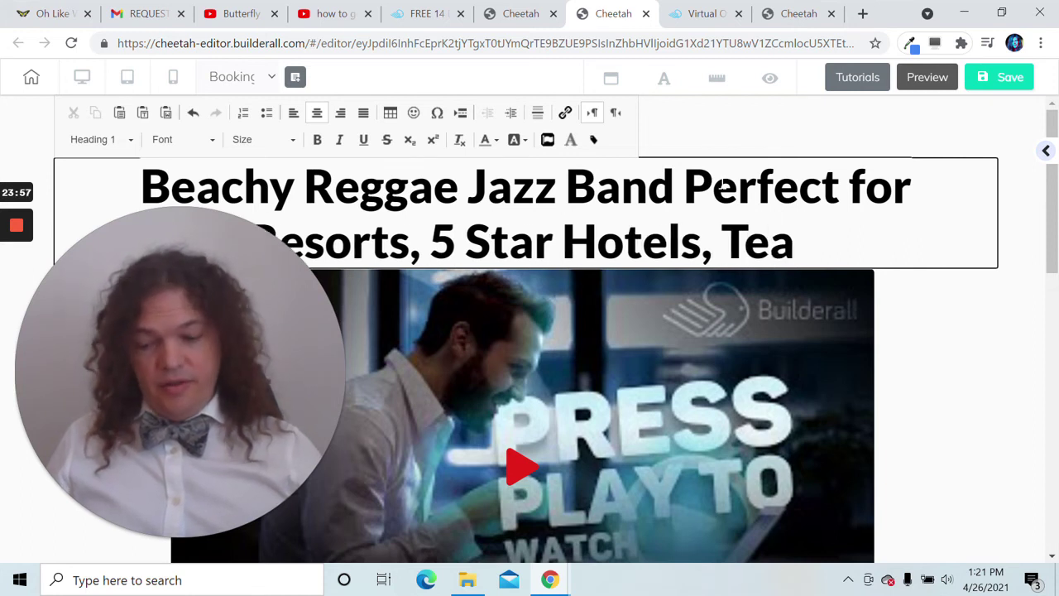
# - Finish the heading with 'Festivals, & Tea Parties' and select the whole heading text
pyautogui.press('BackSpace')
pyautogui.press('BackSpace')
pyautogui.press('BackSpace')
pyautogui.press('BackSpace')
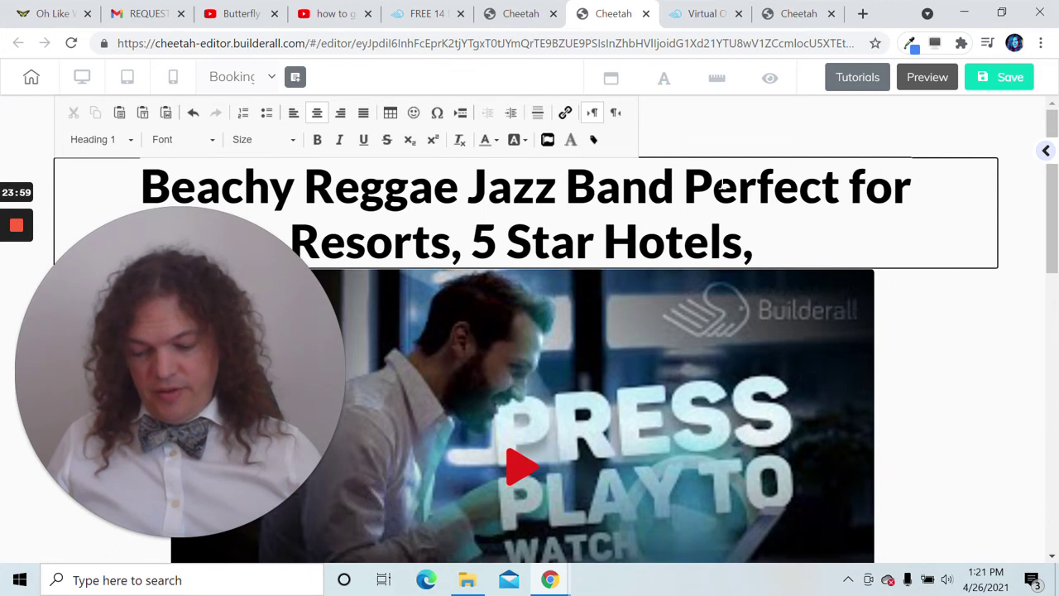
pyautogui.write('Tea')
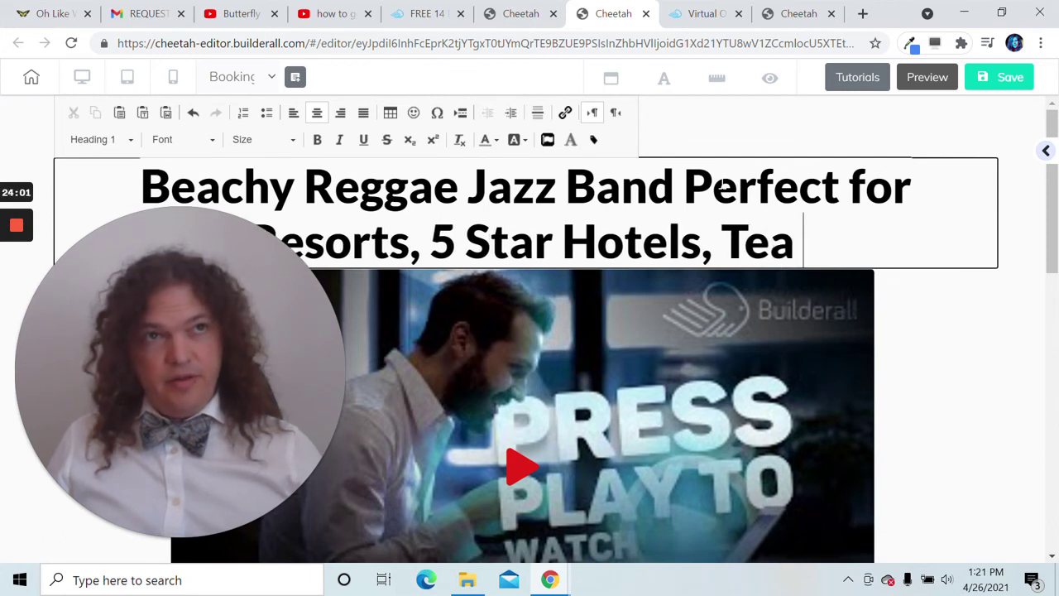
pyautogui.press('BackSpace')
pyautogui.press('BackSpace')
pyautogui.press('BackSpace')
pyautogui.press('BackSpace')
pyautogui.write('F')
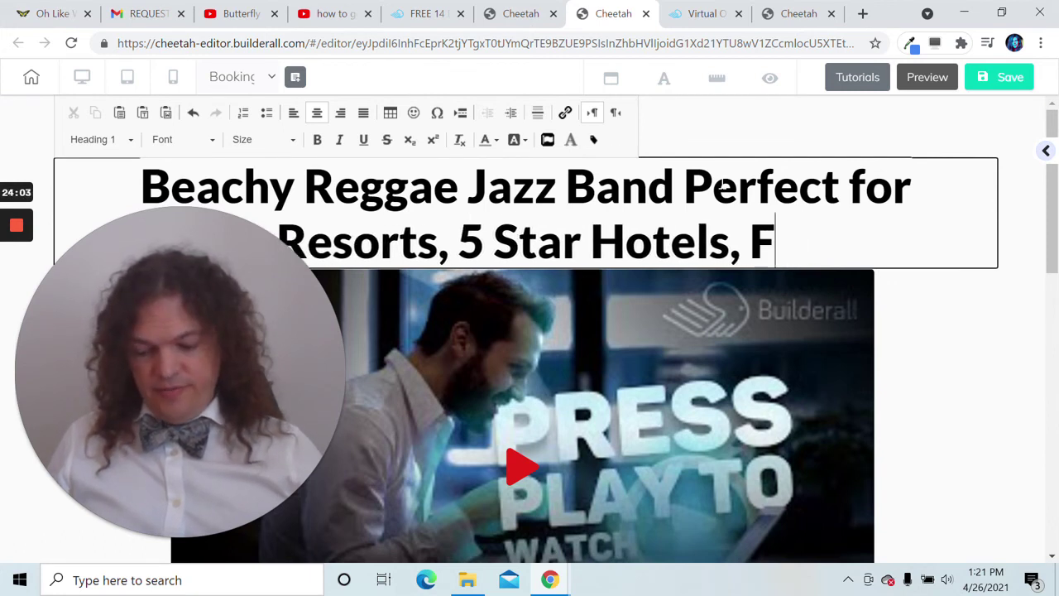
pyautogui.write('estivals.')
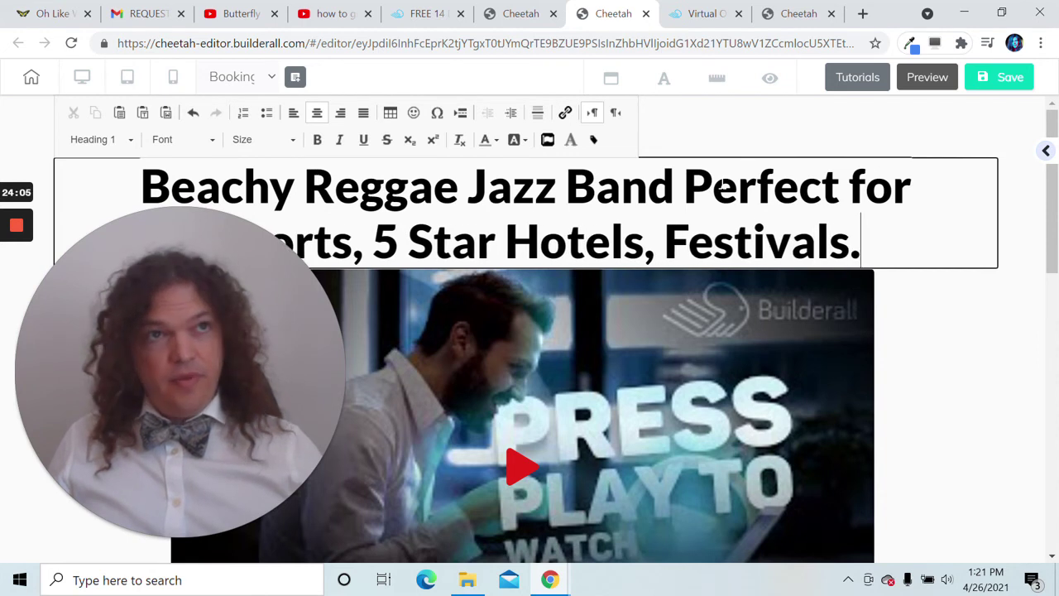
pyautogui.press('BackSpace')
pyautogui.write(', ')
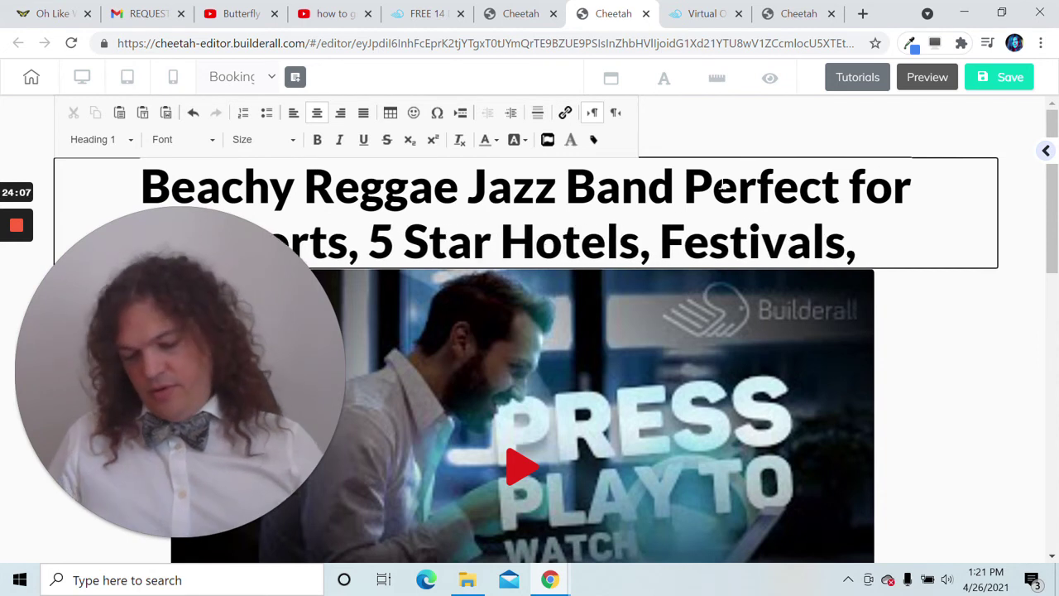
pyautogui.write('& Tea Partie')
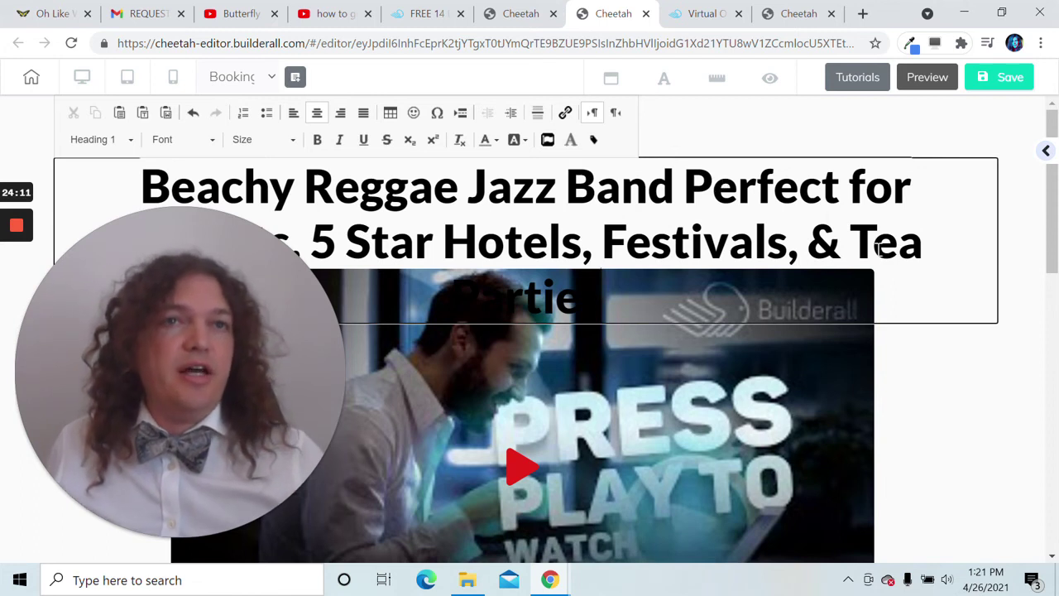
pyautogui.moveTo(590, 305); pyautogui.dragTo(465, 280)
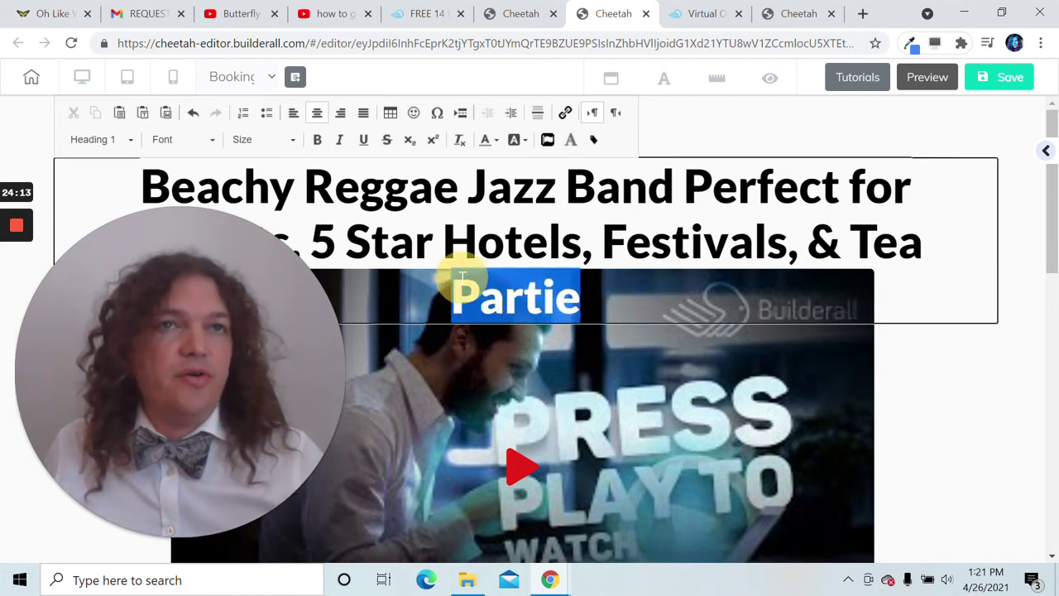
pyautogui.click(587, 302)
pyautogui.write('s')
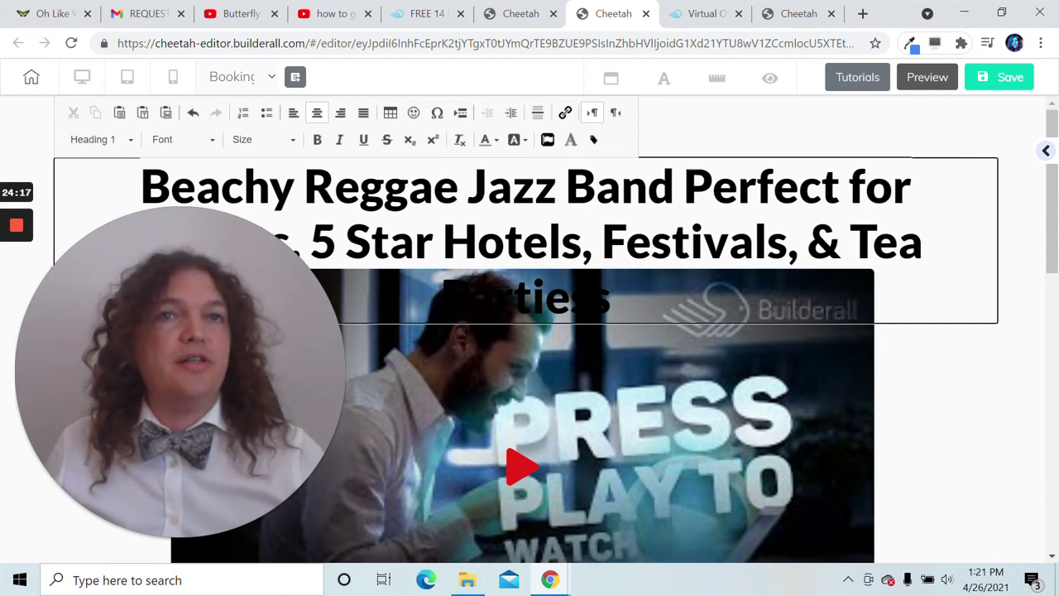
pyautogui.moveTo(619, 293); pyautogui.dragTo(126, 180)
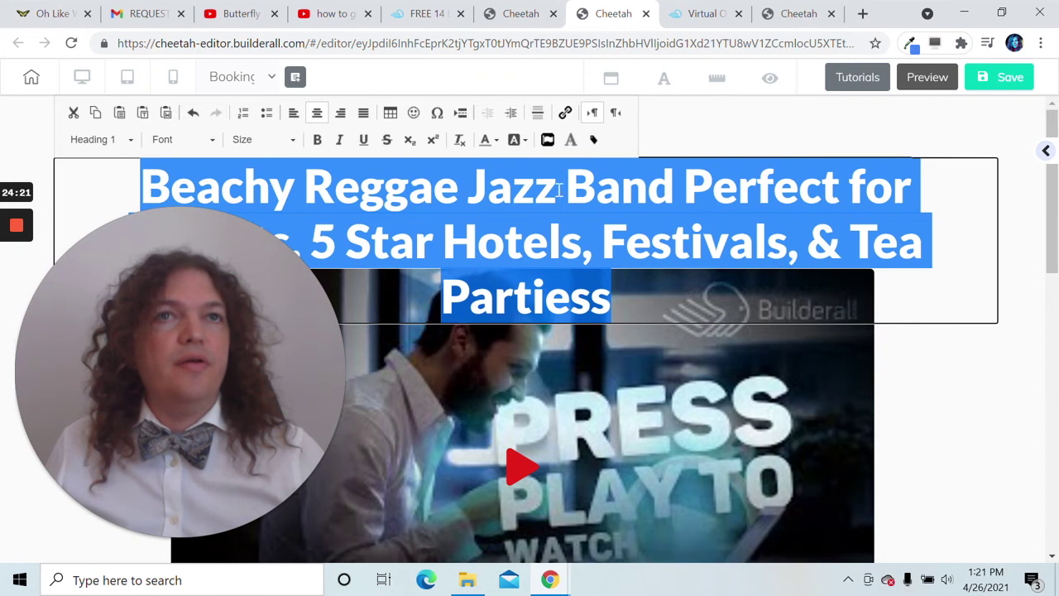
# - Step the heading font size up from 41 through 45, 48 and 49 to 50
pyautogui.click(281, 139)
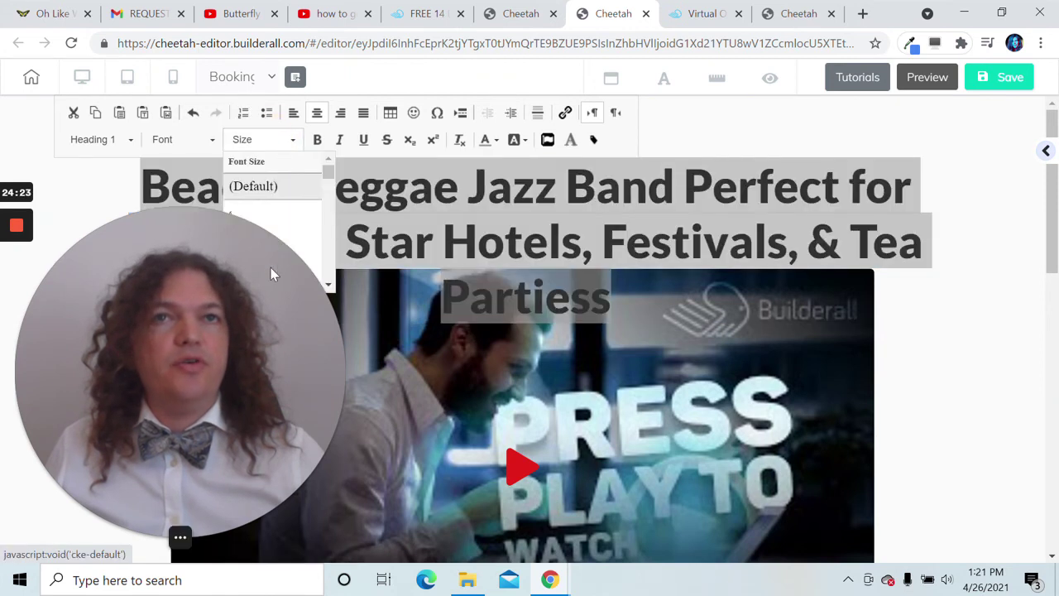
pyautogui.scroll(-5, 259, 248)
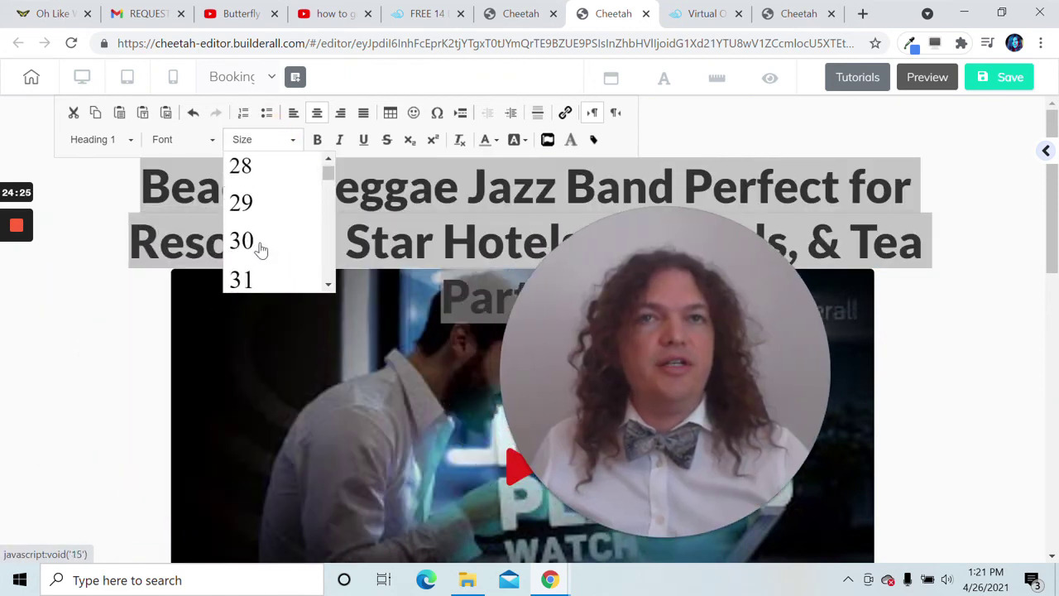
pyautogui.click(264, 225)
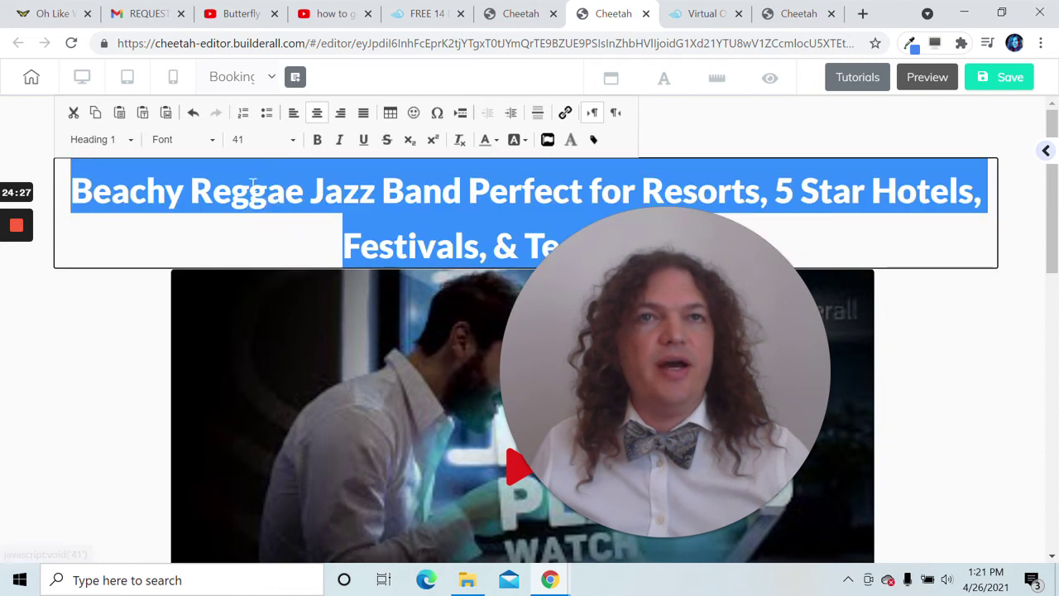
pyautogui.click(238, 145)
pyautogui.scroll(-2, 276, 241)
pyautogui.click(265, 259)
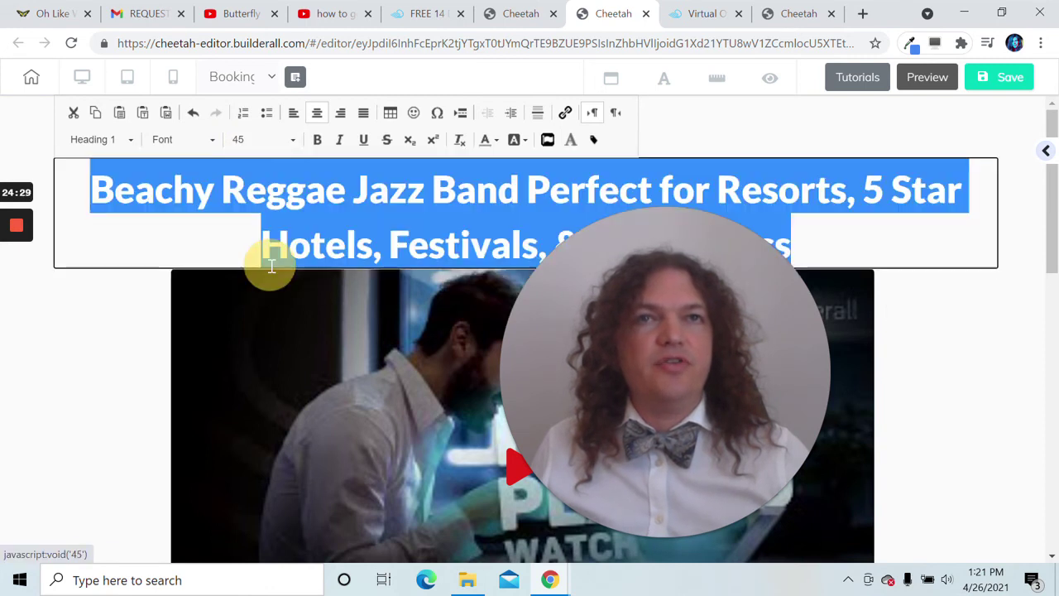
pyautogui.click(279, 139)
pyautogui.scroll(-2, 273, 213)
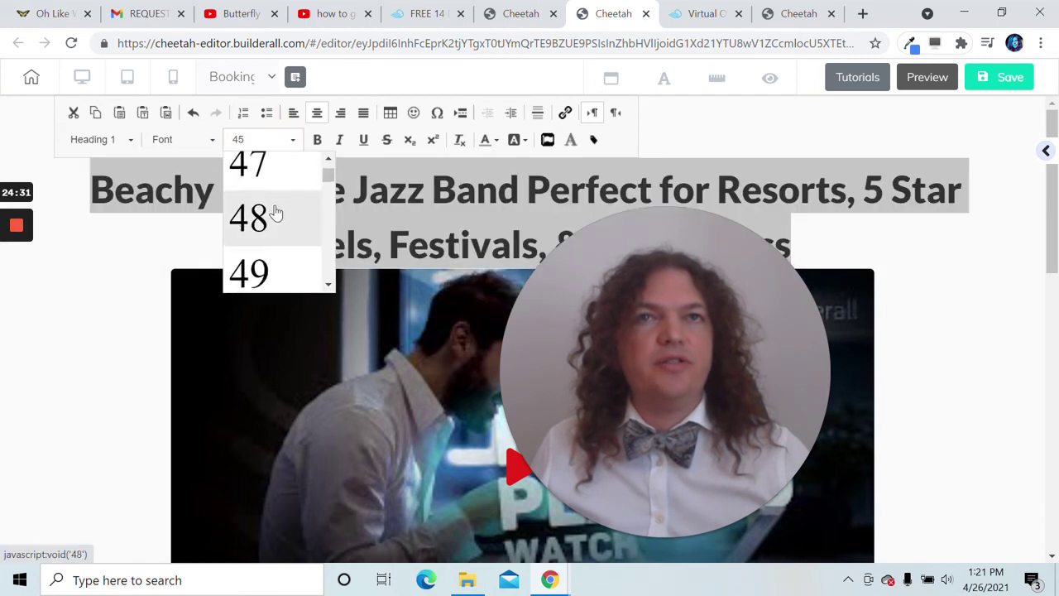
pyautogui.click(276, 211)
pyautogui.click(259, 139)
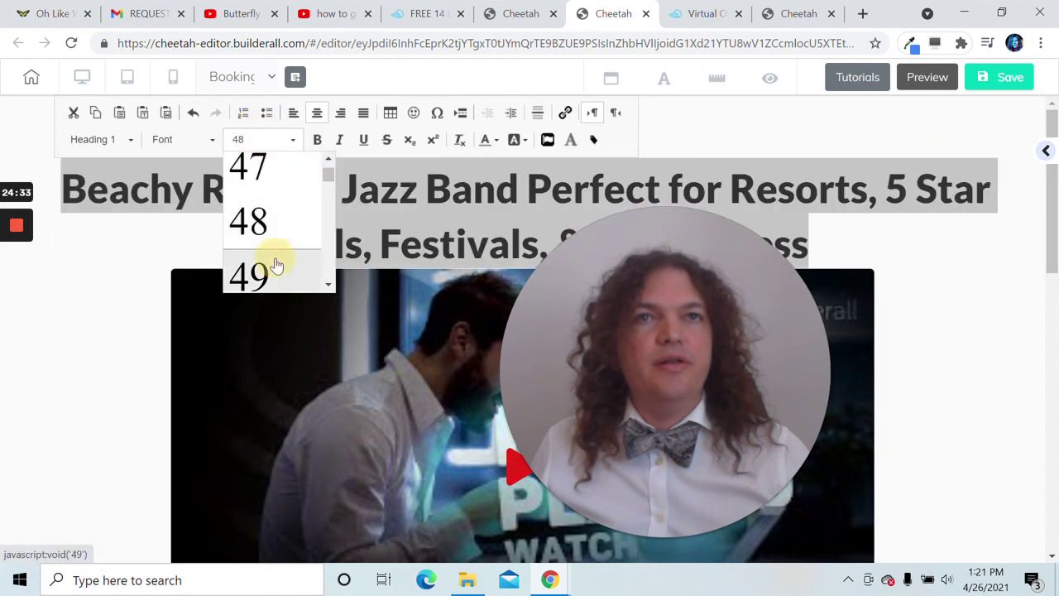
pyautogui.click(275, 260)
pyautogui.click(261, 142)
pyautogui.click(254, 270)
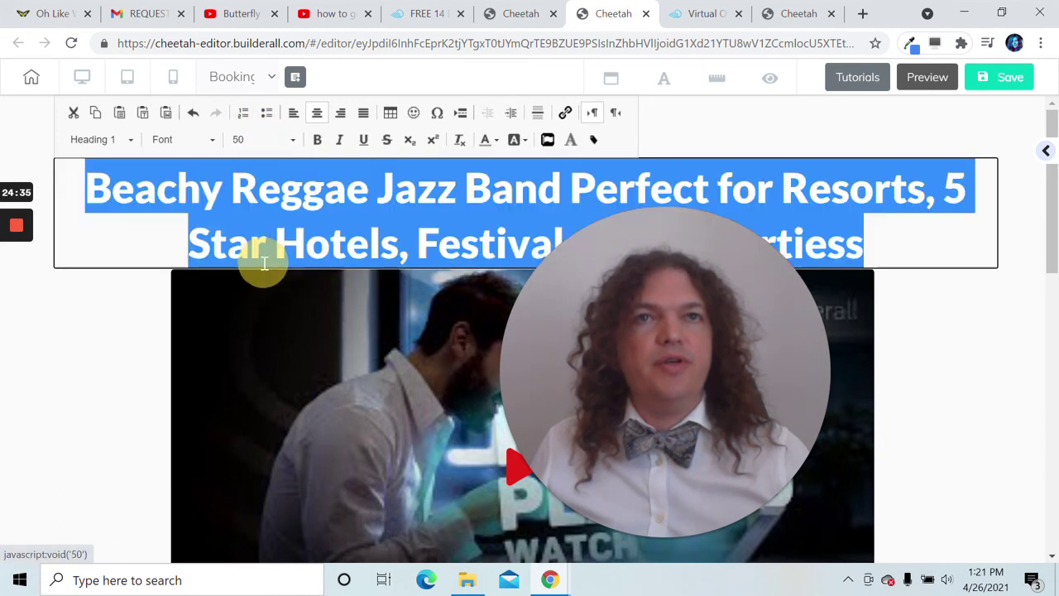
# - Reselect the heading text and raise its font size through 51, 52, 53 to 54
pyautogui.click(160, 381)
pyautogui.doubleClick(260, 227)
pyautogui.moveTo(86, 189); pyautogui.dragTo(869, 248)
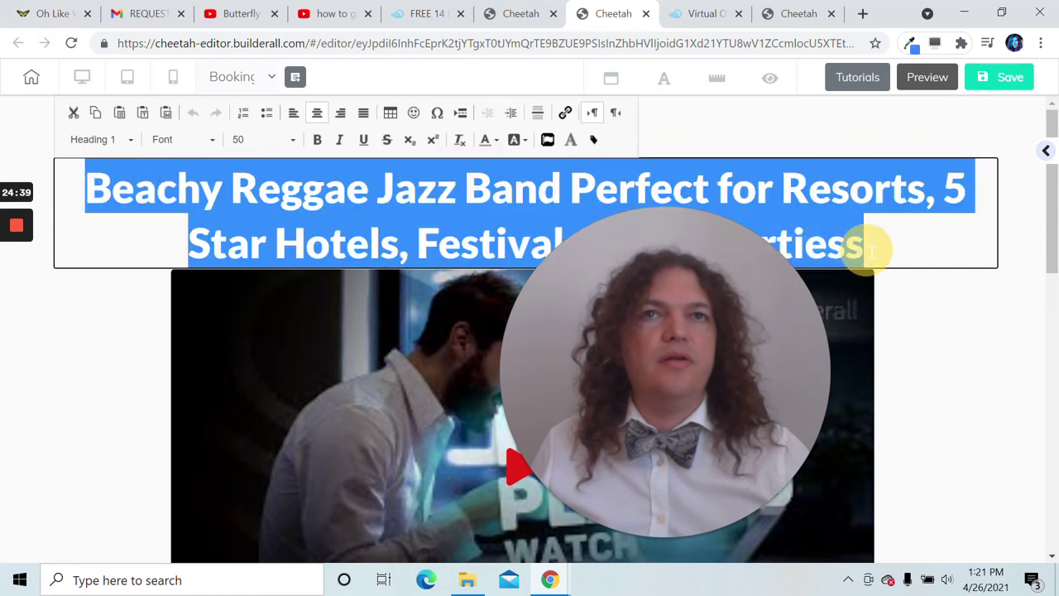
pyautogui.click(289, 140)
pyautogui.click(311, 278)
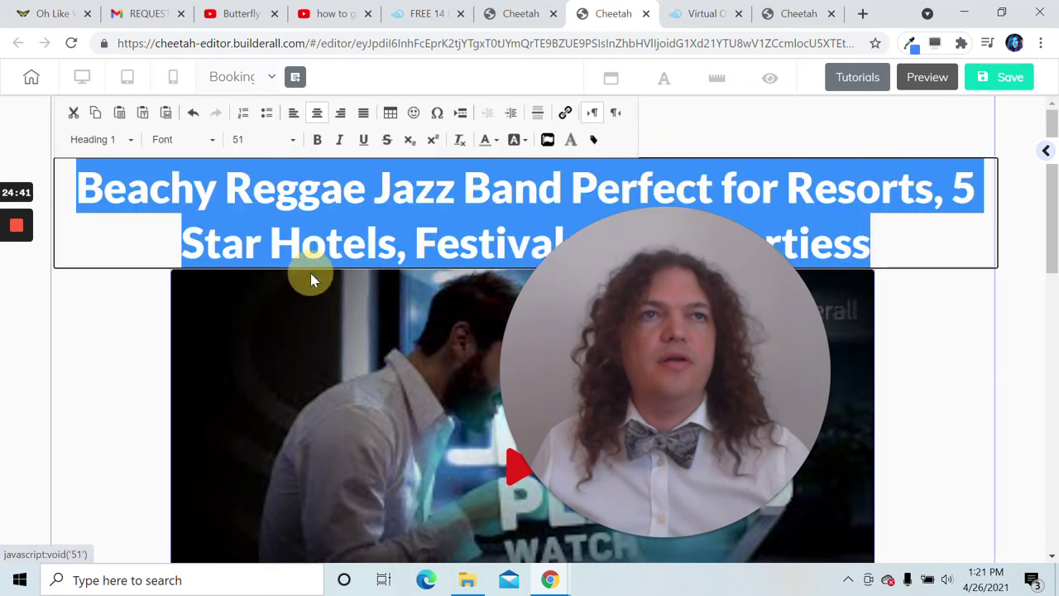
pyautogui.click(266, 145)
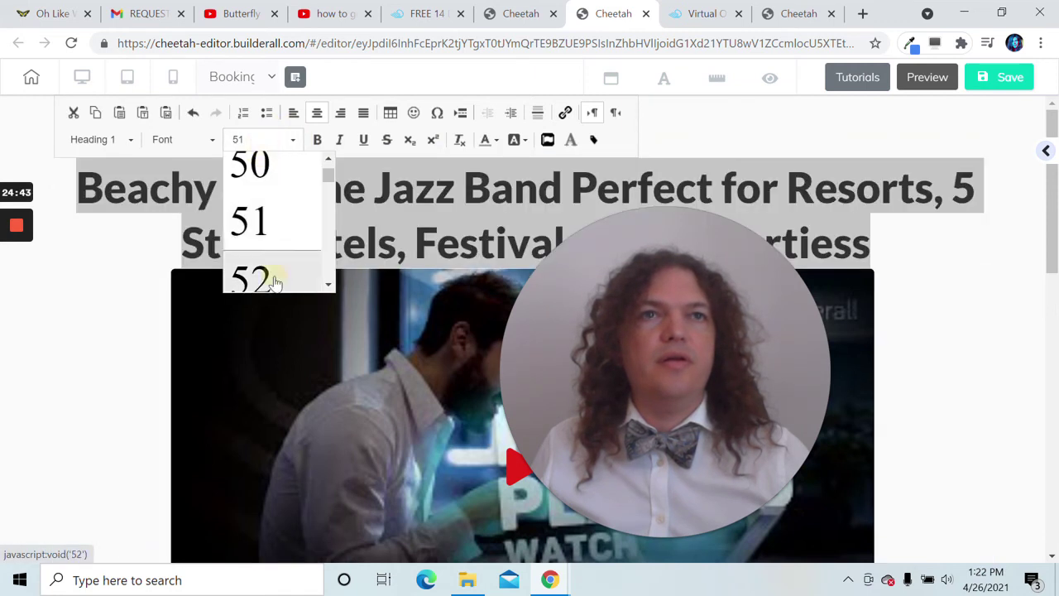
pyautogui.click(274, 278)
pyautogui.click(266, 140)
pyautogui.click(272, 283)
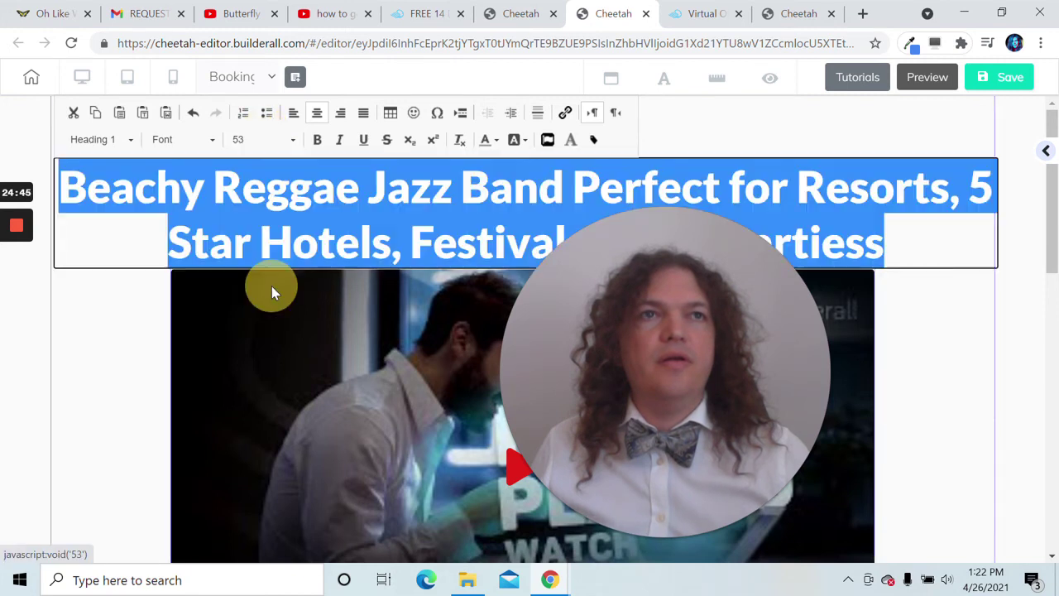
pyautogui.click(261, 141)
pyautogui.scroll(-2, 262, 209)
pyautogui.scroll(1, 261, 209)
pyautogui.click(261, 210)
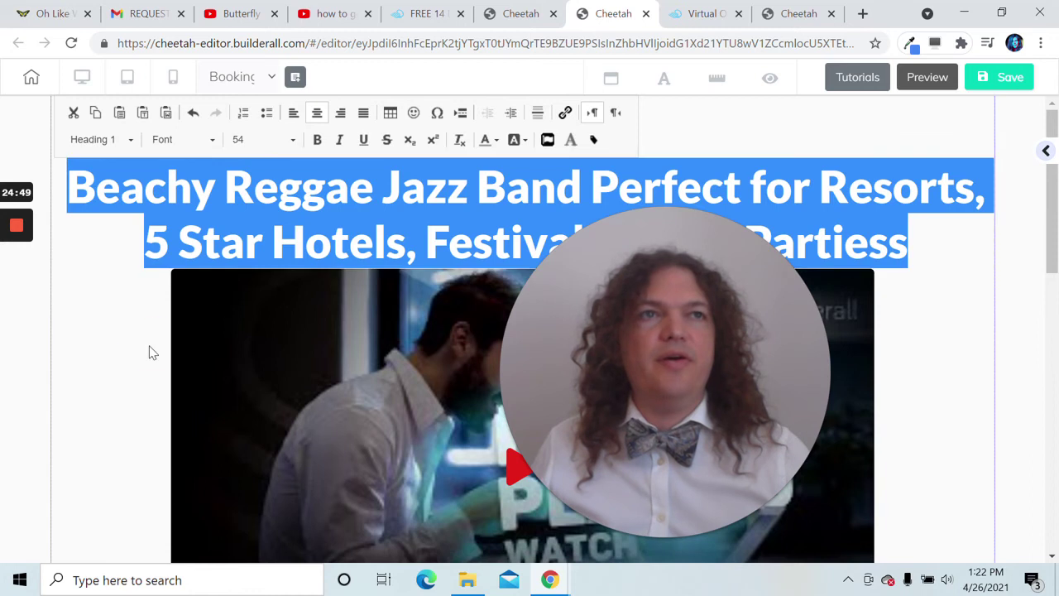
pyautogui.click(149, 350)
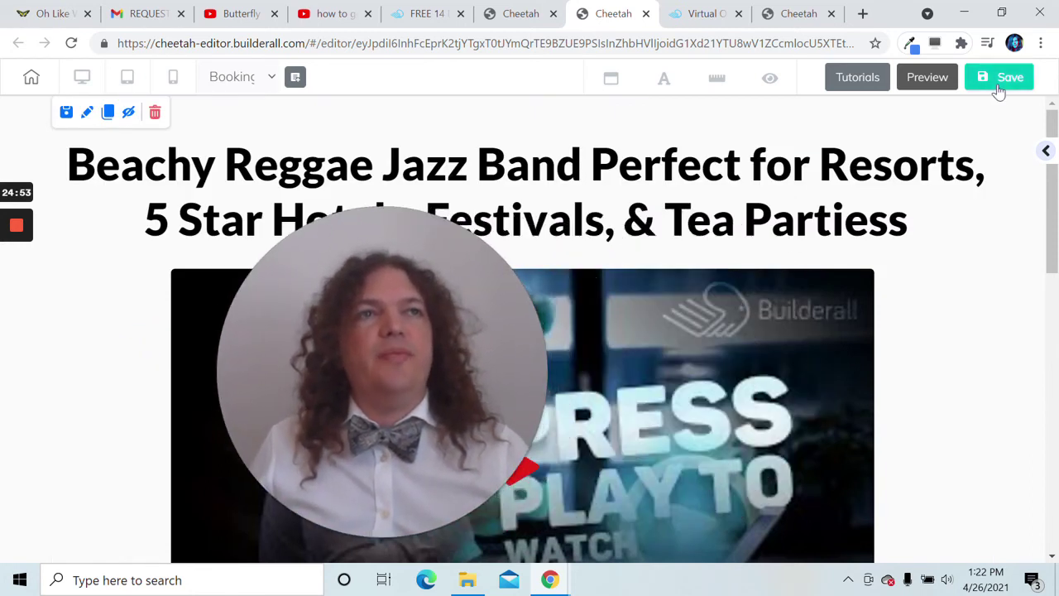
# - Save the Booking page and choose 'Not now!' to skip publishing
pyautogui.click(998, 78)
pyautogui.moveTo(441, 368); pyautogui.dragTo(953, 220)
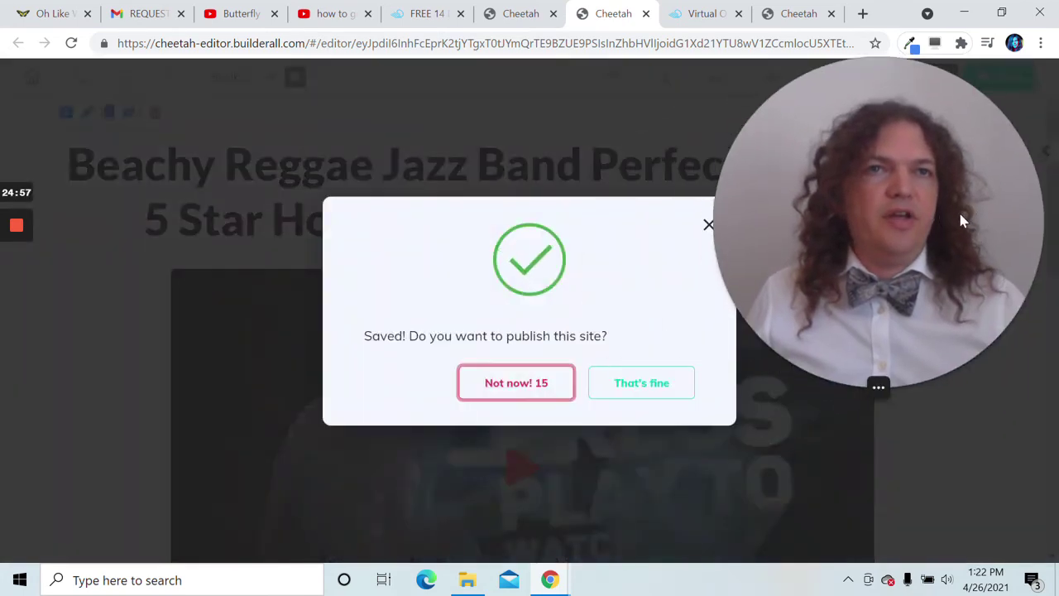
pyautogui.click(515, 390)
pyautogui.moveTo(756, 257); pyautogui.dragTo(84, 360)
# - Scroll down the page and select the YouTube video element
pyautogui.scroll(-2, 582, 261)
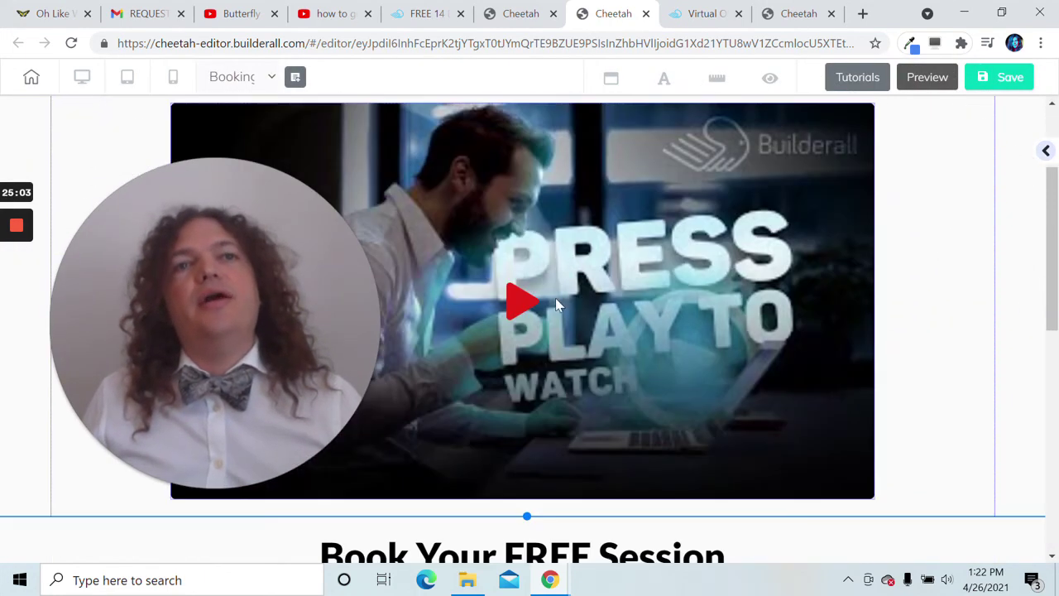
pyautogui.scroll(1, 277, 336)
pyautogui.moveTo(277, 336); pyautogui.dragTo(126, 286)
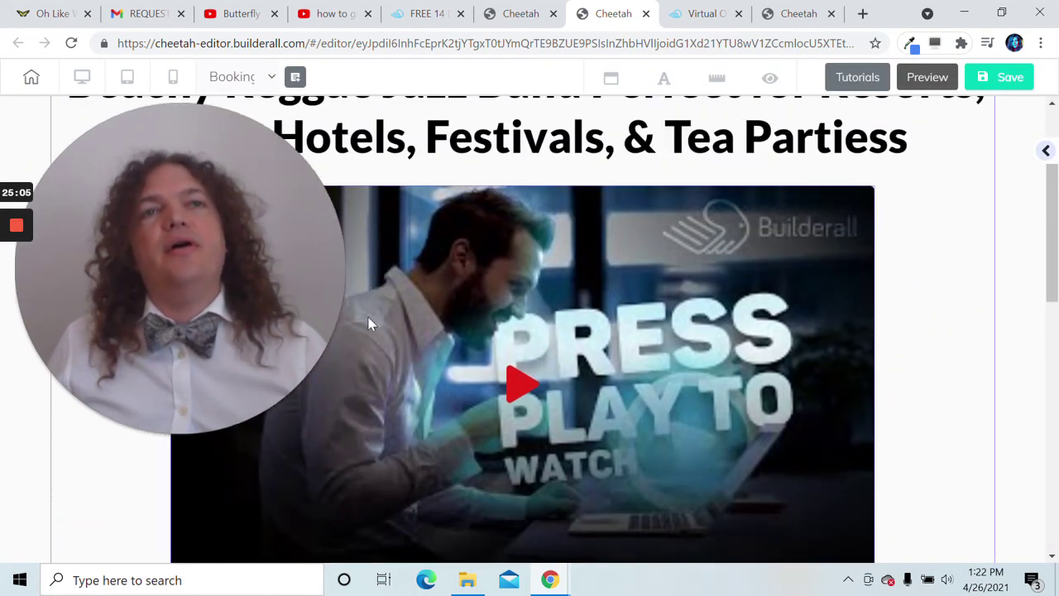
pyautogui.scroll(-1, 370, 322)
pyautogui.scroll(2, 513, 318)
pyautogui.scroll(-1, 512, 316)
pyautogui.scroll(-2, 512, 319)
pyautogui.click(513, 323)
pyautogui.scroll(1, 513, 322)
pyautogui.moveTo(319, 365); pyautogui.dragTo(953, 391)
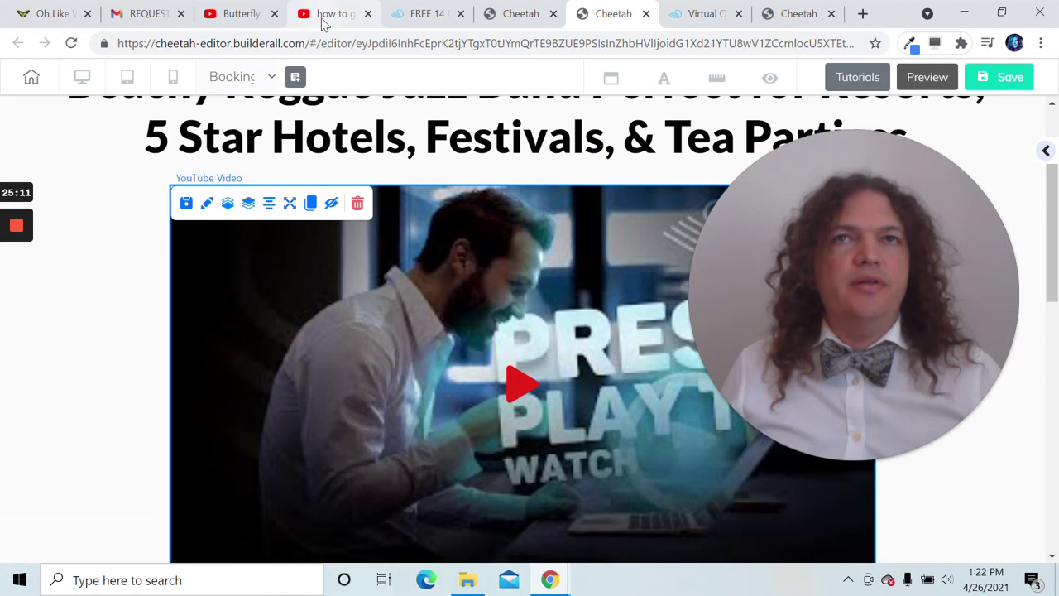
# - On the band's Oh Like WOW website, play the Butterfly promo reel video
pyautogui.click(40, 12)
pyautogui.scroll(-5, 432, 219)
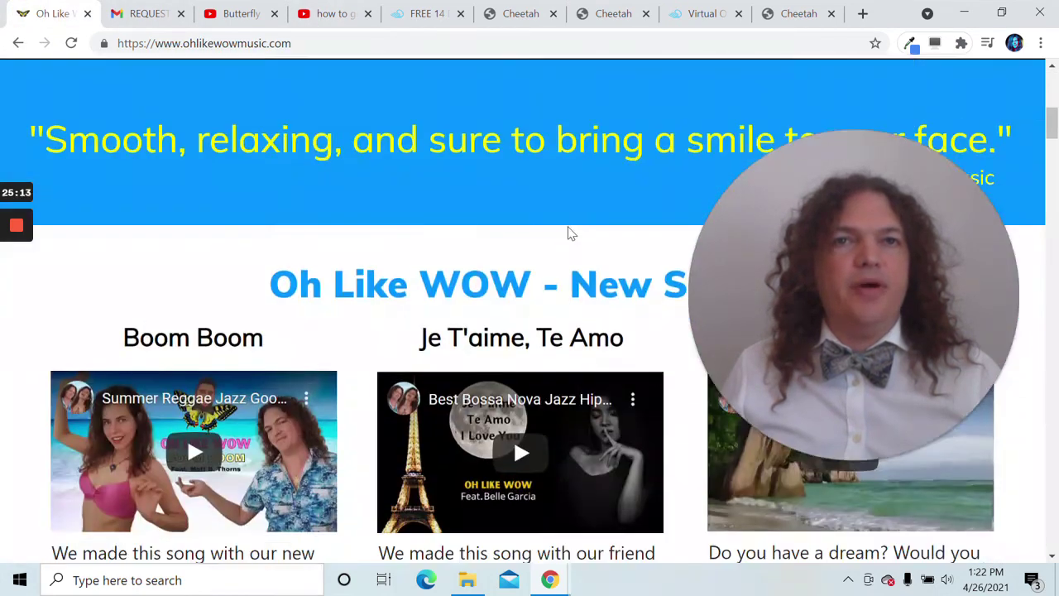
pyautogui.scroll(-2, 568, 233)
pyautogui.moveTo(846, 245); pyautogui.dragTo(525, 190)
pyautogui.scroll(-1, 579, 239)
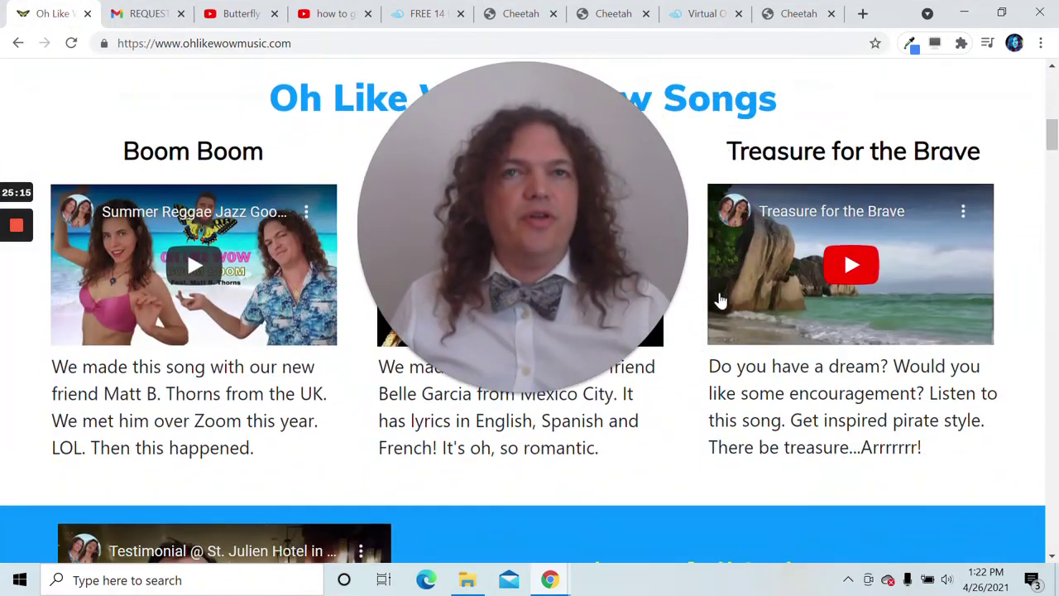
pyautogui.moveTo(579, 241); pyautogui.dragTo(769, 220)
pyautogui.scroll(-3, 406, 313)
pyautogui.scroll(1, 405, 313)
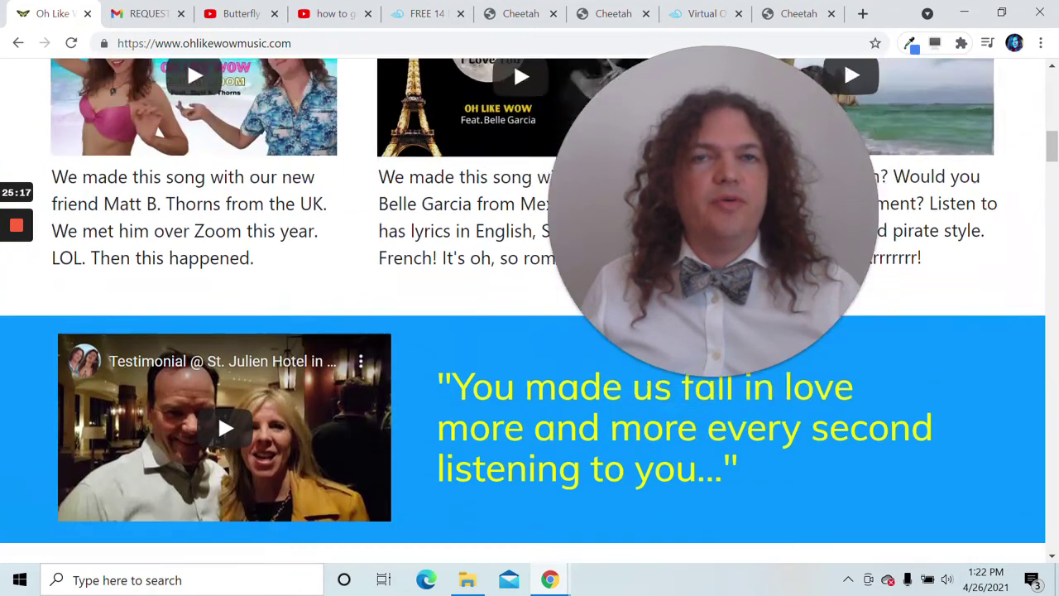
pyautogui.scroll(-5, 411, 315)
pyautogui.scroll(-2, 411, 315)
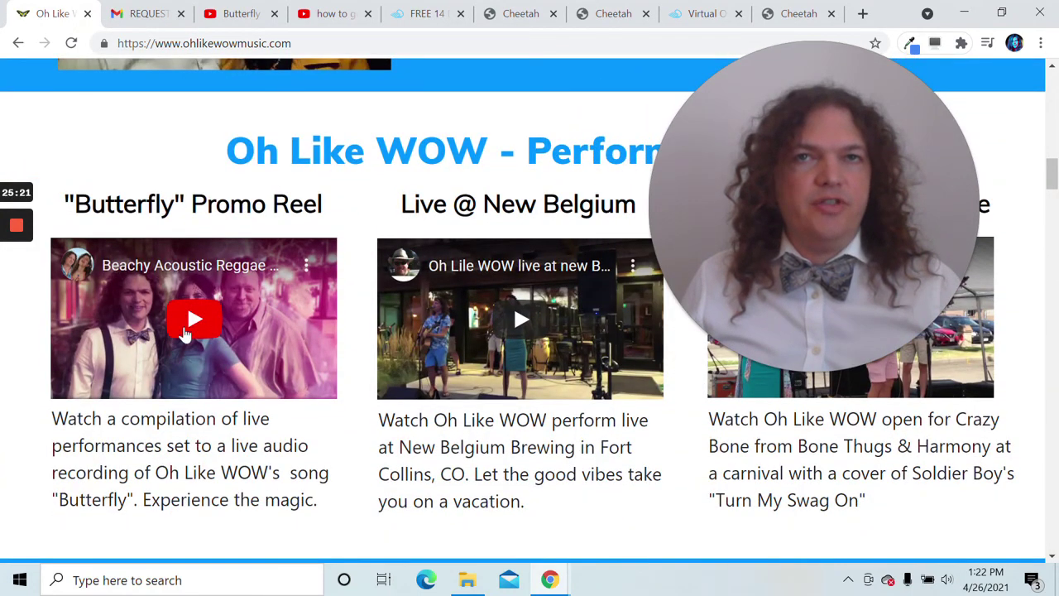
pyautogui.click(186, 323)
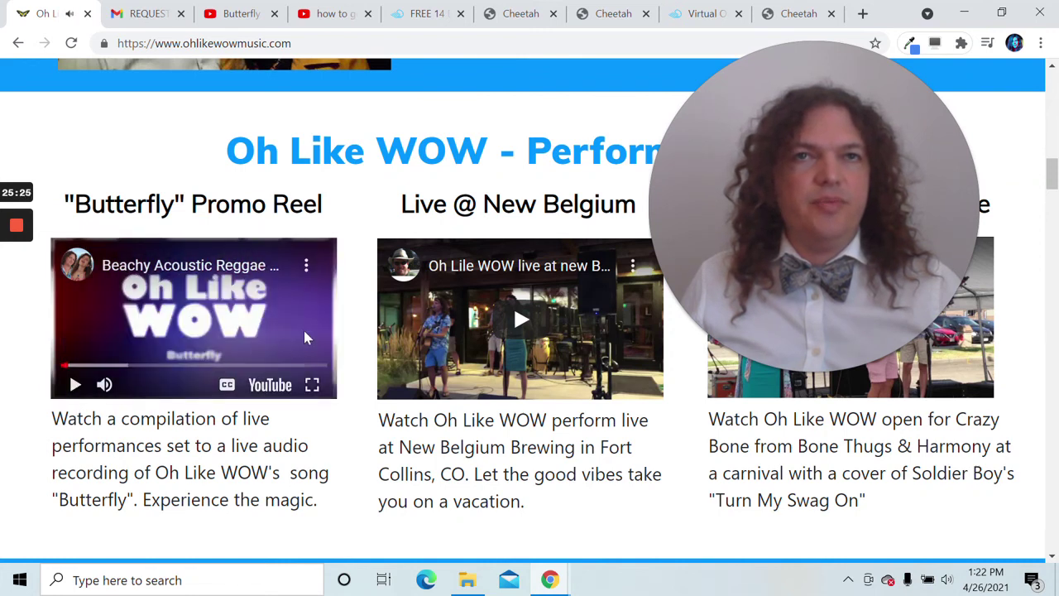
# - Copy the promo reel's share link from full screen, then return to the booking editor
pyautogui.click(313, 385)
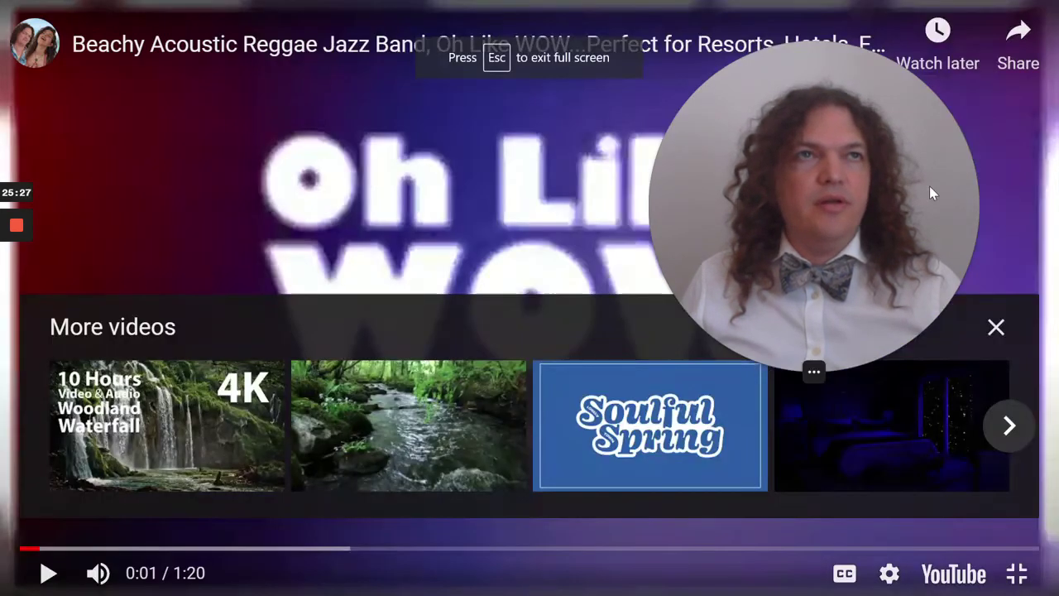
pyautogui.click(1017, 45)
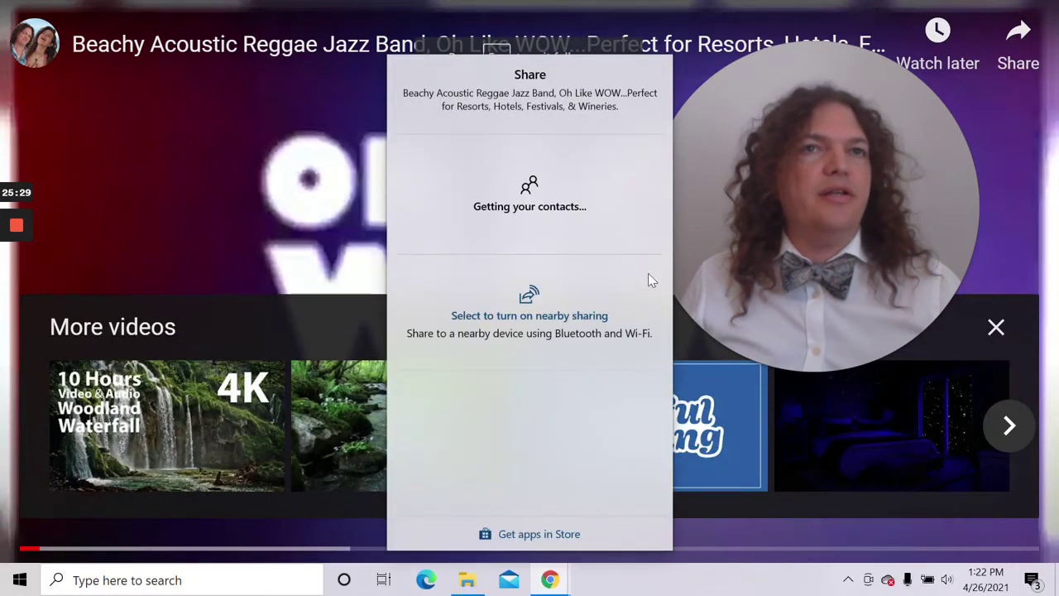
pyautogui.click(436, 432)
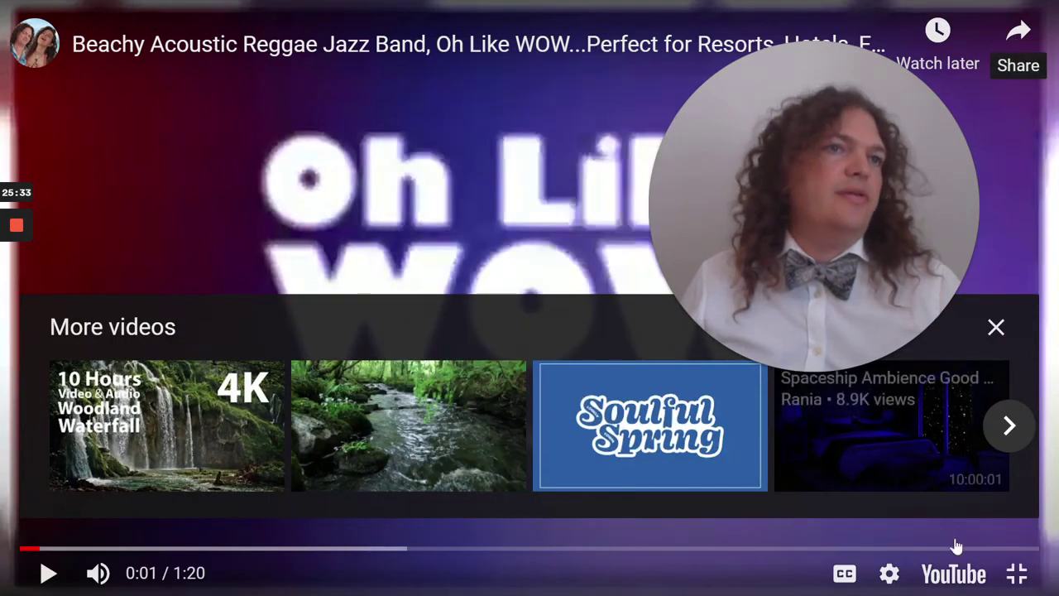
pyautogui.click(1016, 573)
pyautogui.scroll(8, 512, 303)
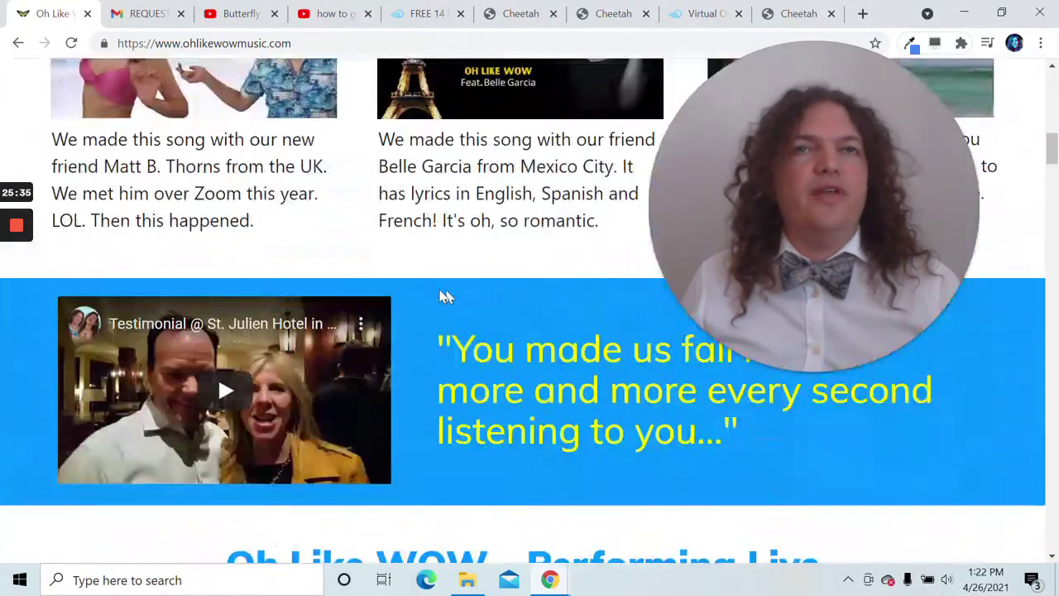
pyautogui.scroll(-1, 187, 187)
pyautogui.scroll(10, 187, 188)
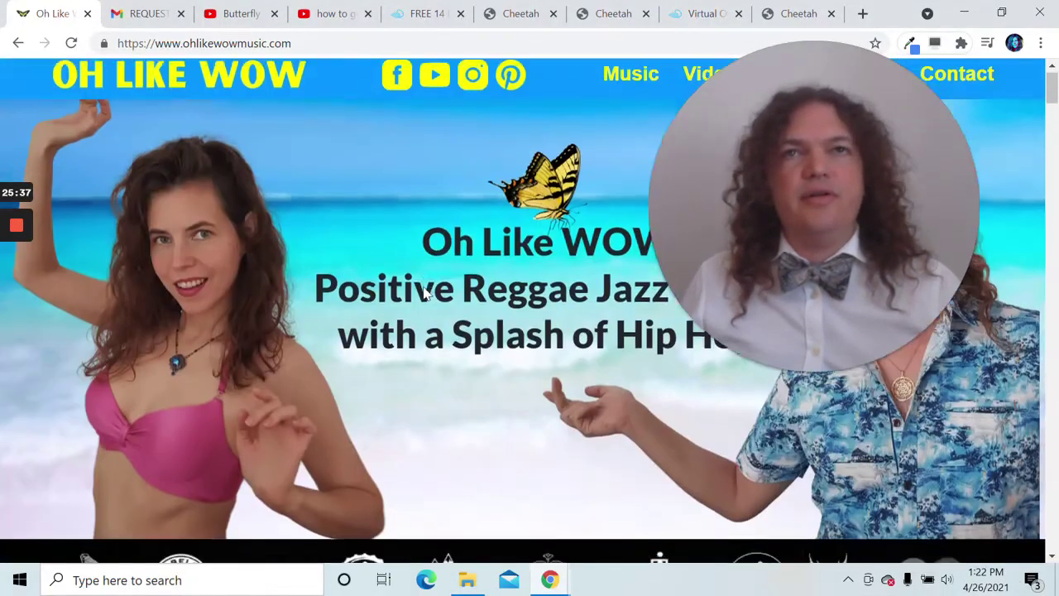
pyautogui.moveTo(751, 159); pyautogui.dragTo(577, 323)
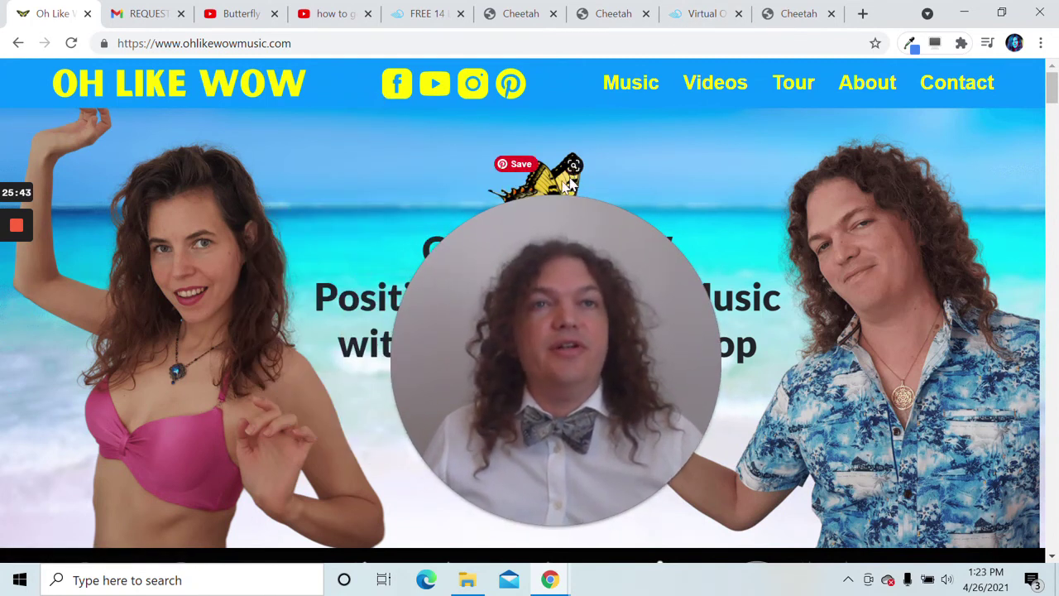
pyautogui.click(614, 15)
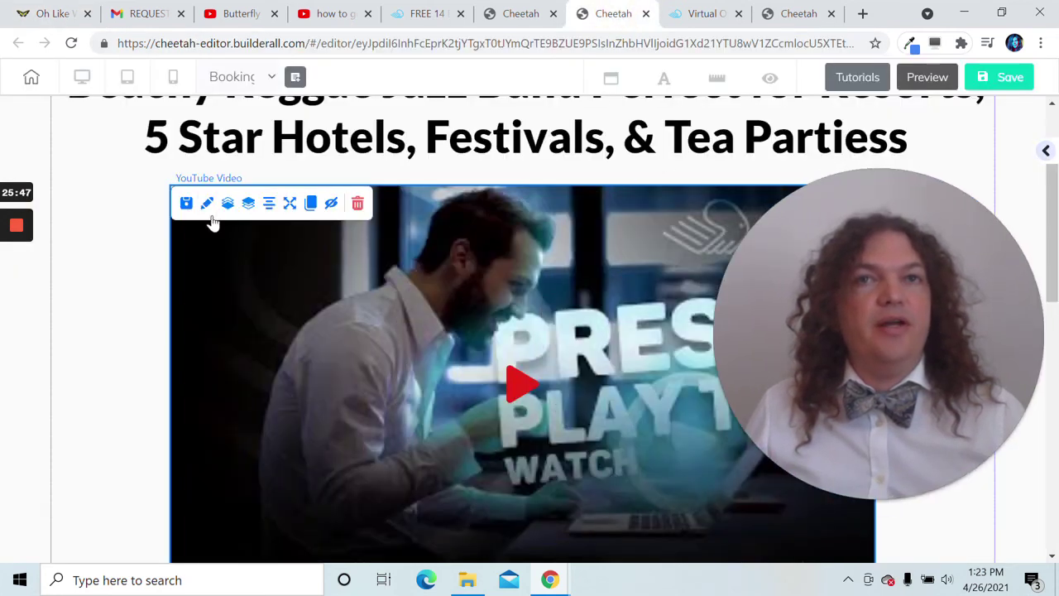
# - Paste the copied Butterfly promo reel link into the video's General Settings URL field
pyautogui.click(207, 204)
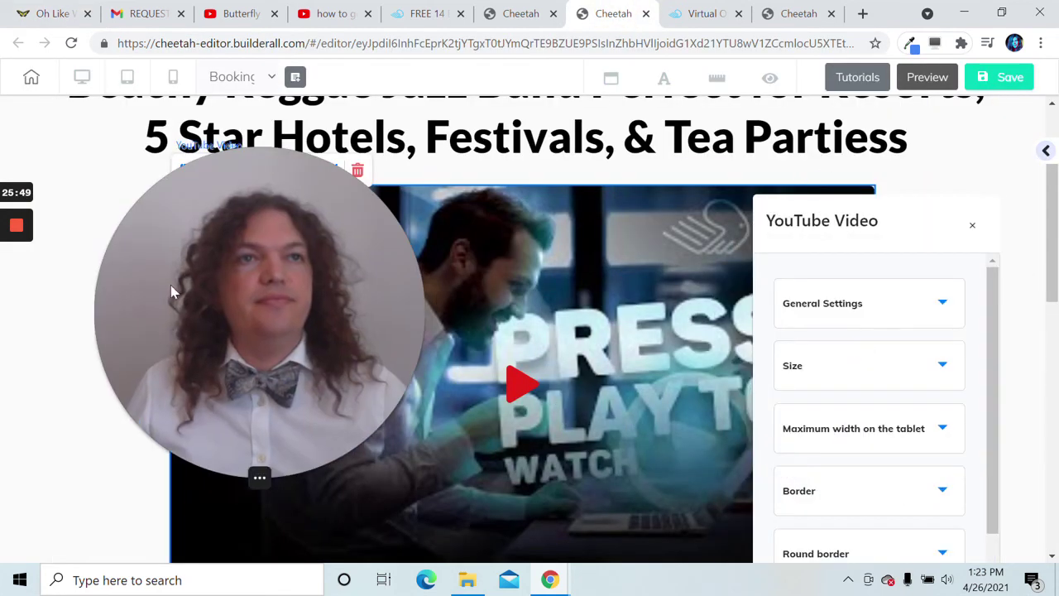
pyautogui.click(862, 310)
pyautogui.click(842, 361)
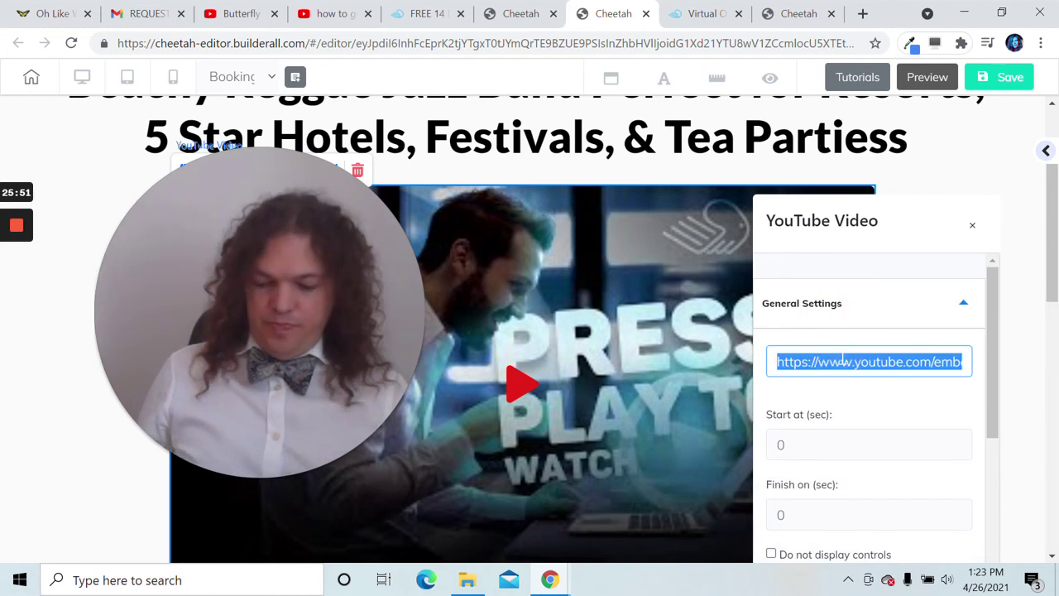
pyautogui.hotkey('ctrl', 'v')
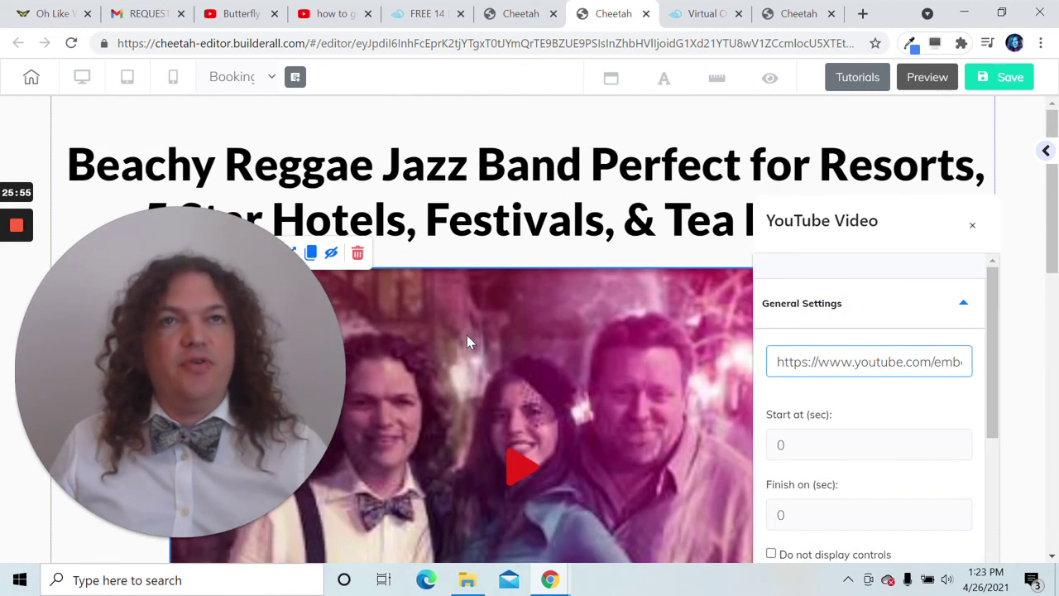
pyautogui.scroll(-6, 471, 342)
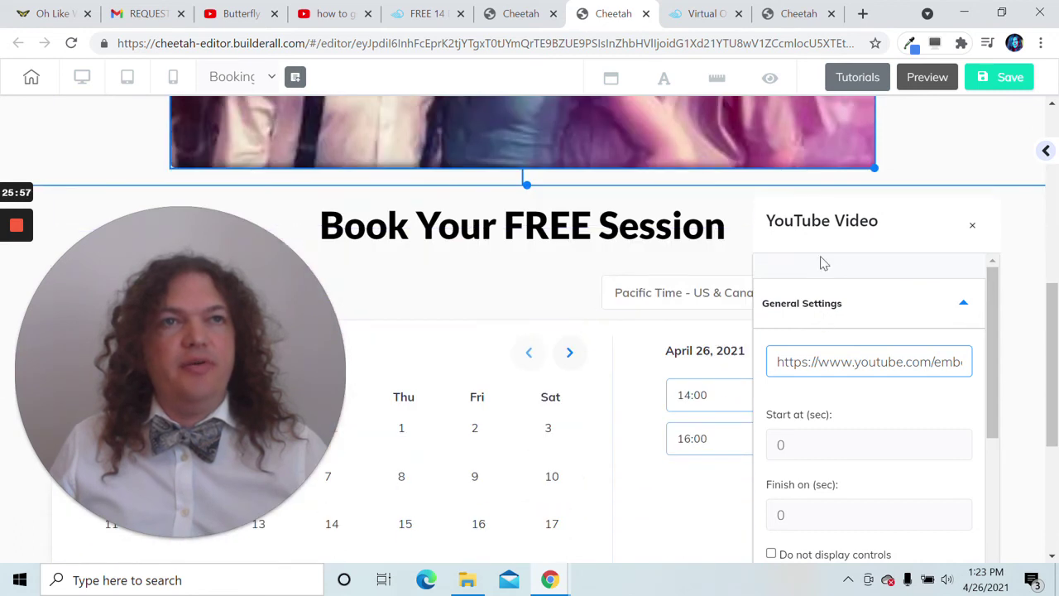
pyautogui.click(973, 227)
pyautogui.moveTo(277, 353); pyautogui.dragTo(968, 385)
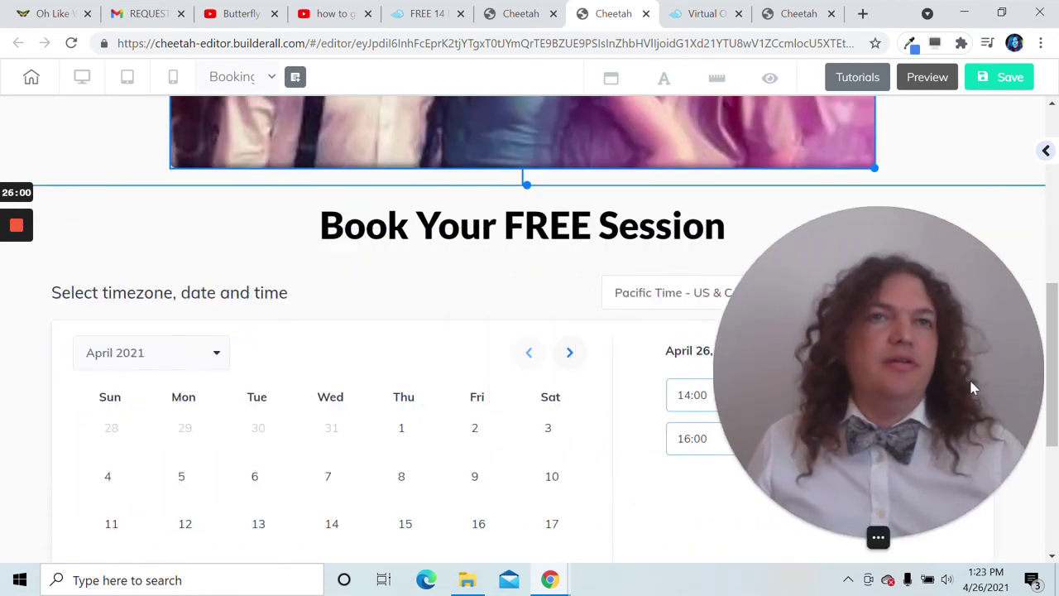
# - Replace the 'Book Your FREE Session' heading with 'Check Availability and Request a Date'
pyautogui.doubleClick(591, 249)
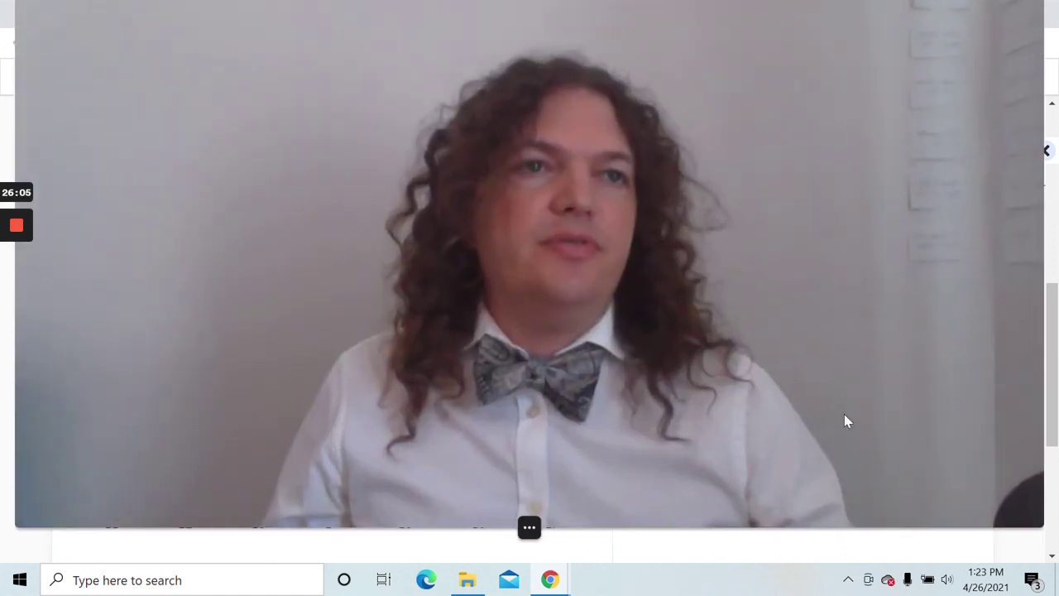
pyautogui.moveTo(604, 511)
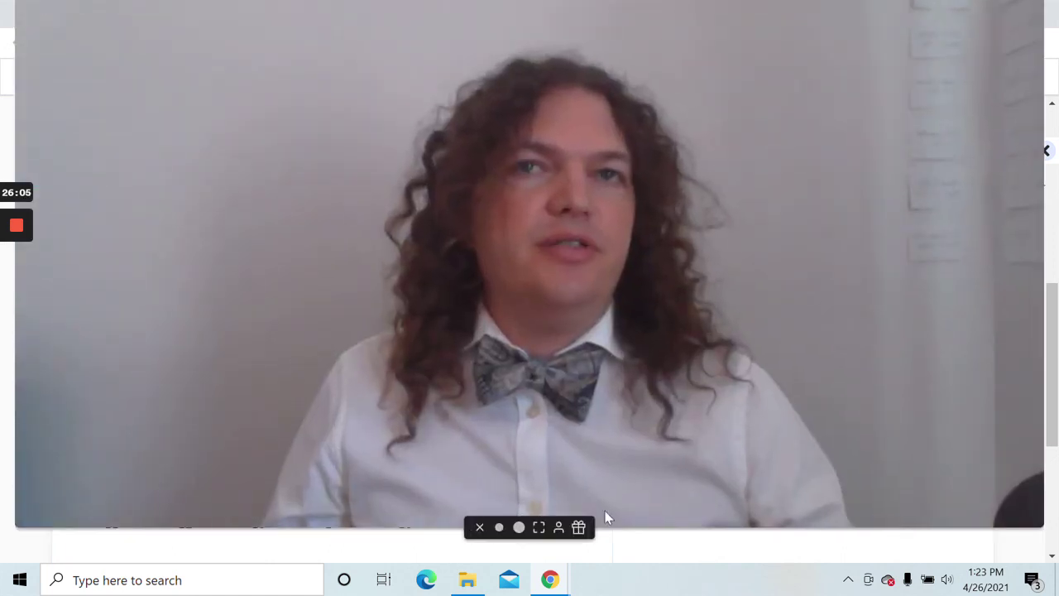
pyautogui.click(520, 529)
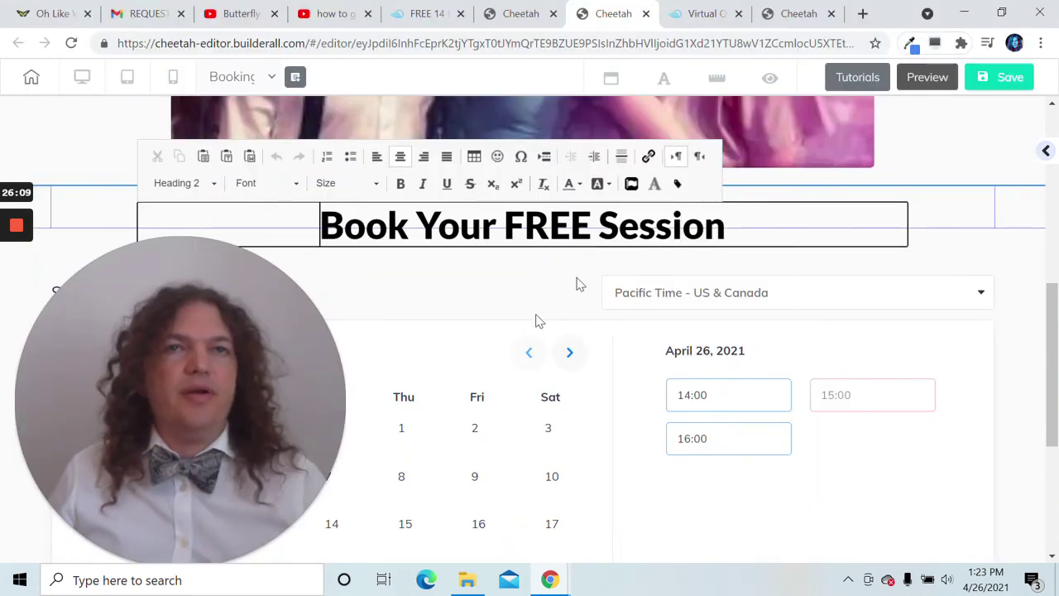
pyautogui.moveTo(725, 225); pyautogui.dragTo(308, 230)
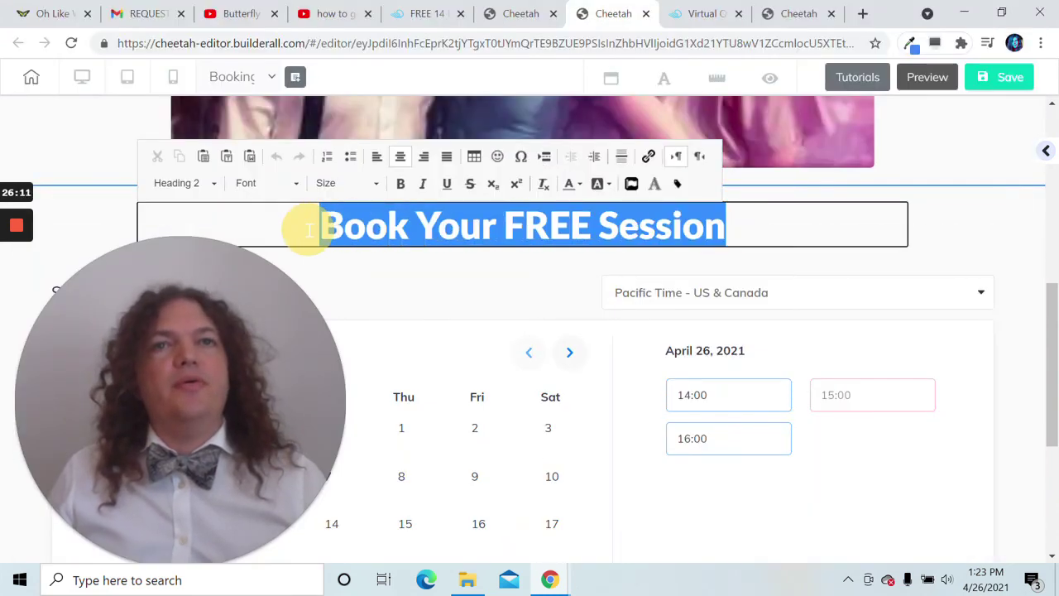
pyautogui.write('Check')
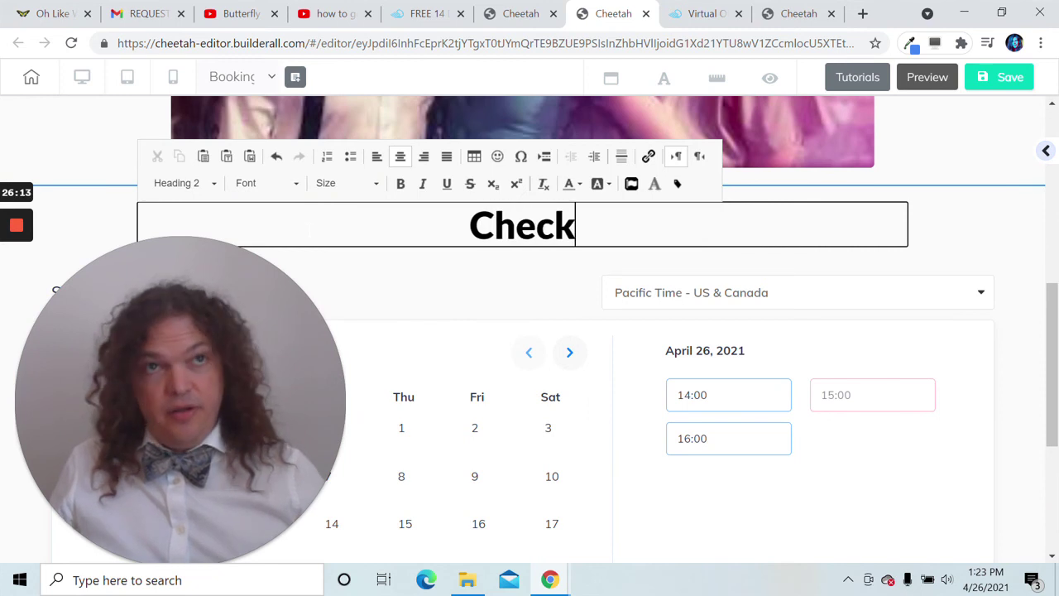
pyautogui.write(' Avai')
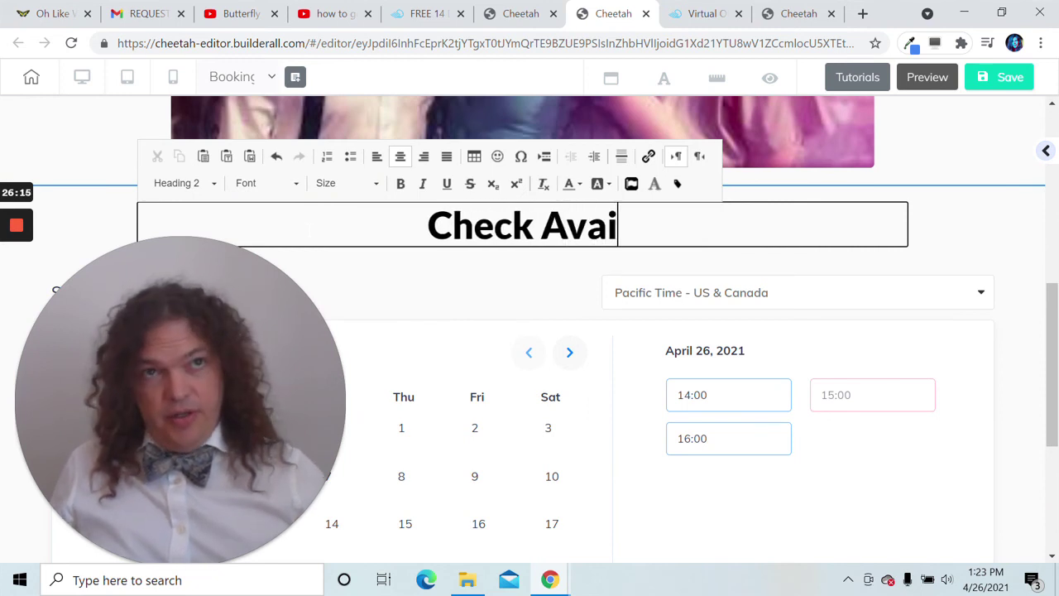
pyautogui.write('lability')
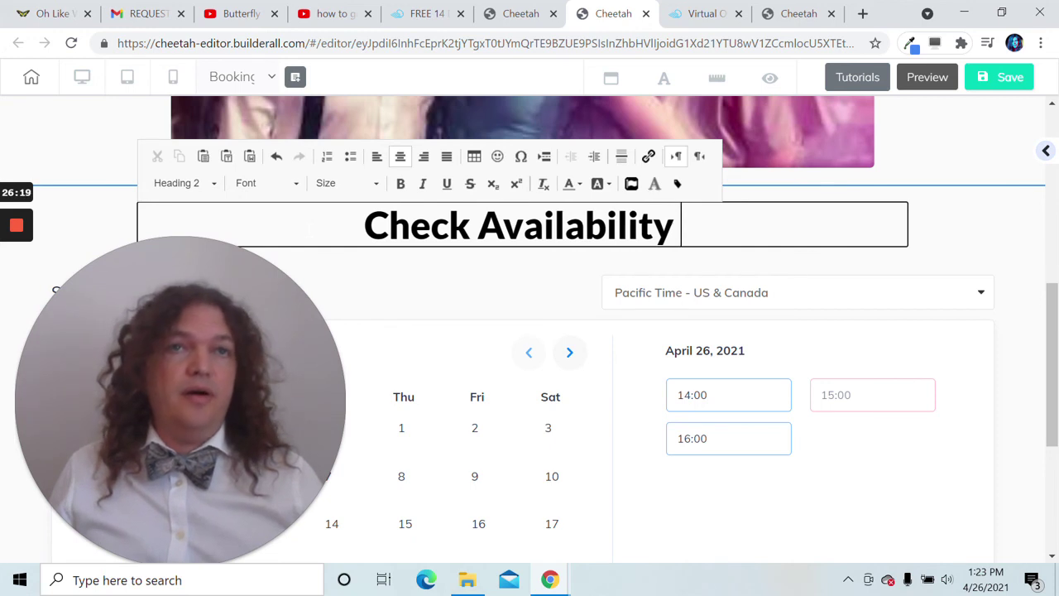
pyautogui.write(' and R')
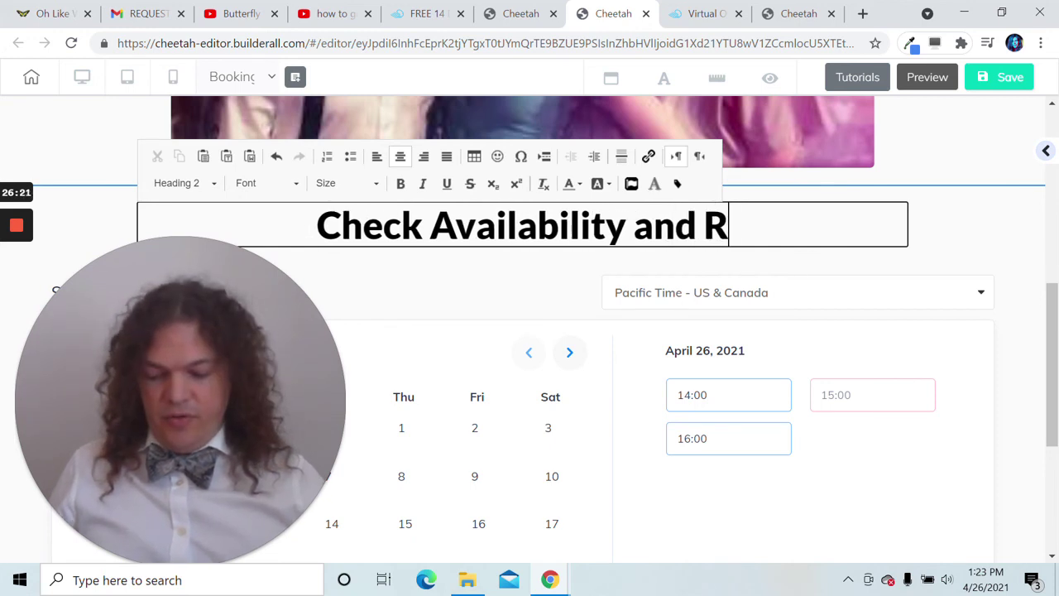
pyautogui.write('equest ')
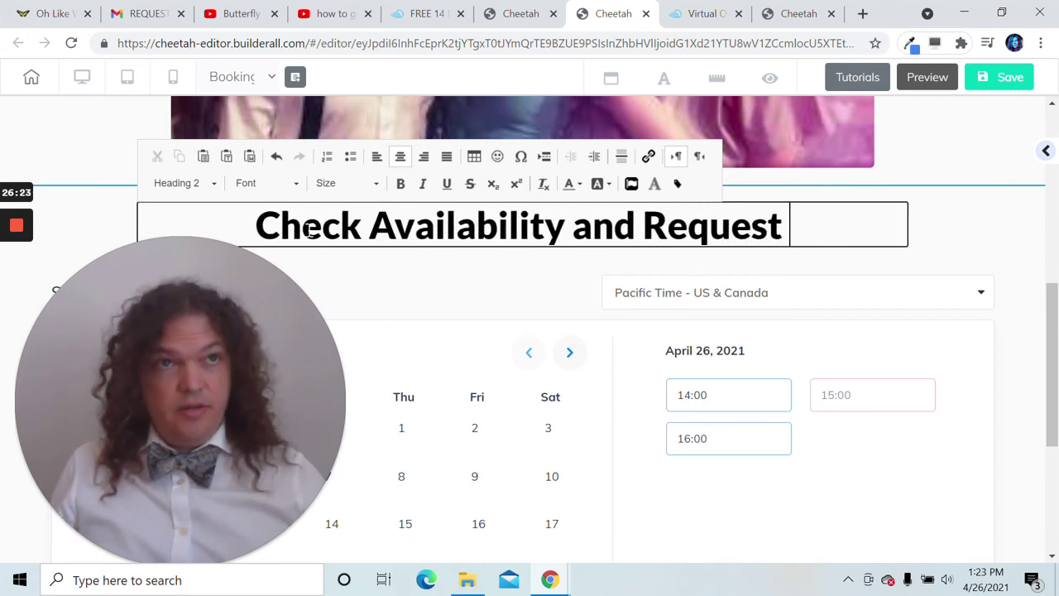
pyautogui.write('a Date')
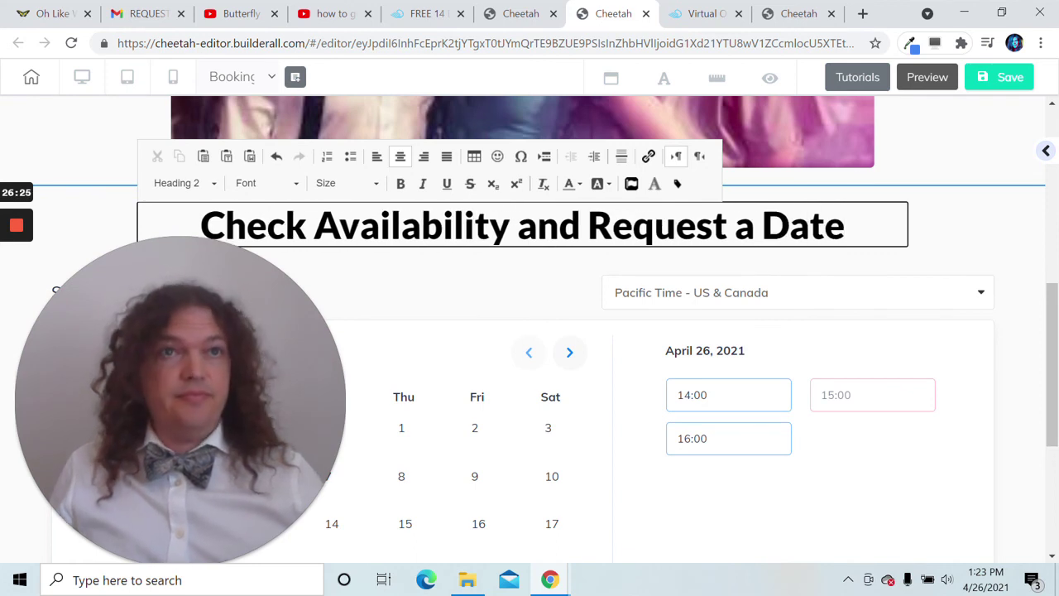
# - Save the Booking page, accept publishing with 'That's fine', and close the 'It's Done!' confirmation
pyautogui.click(544, 340)
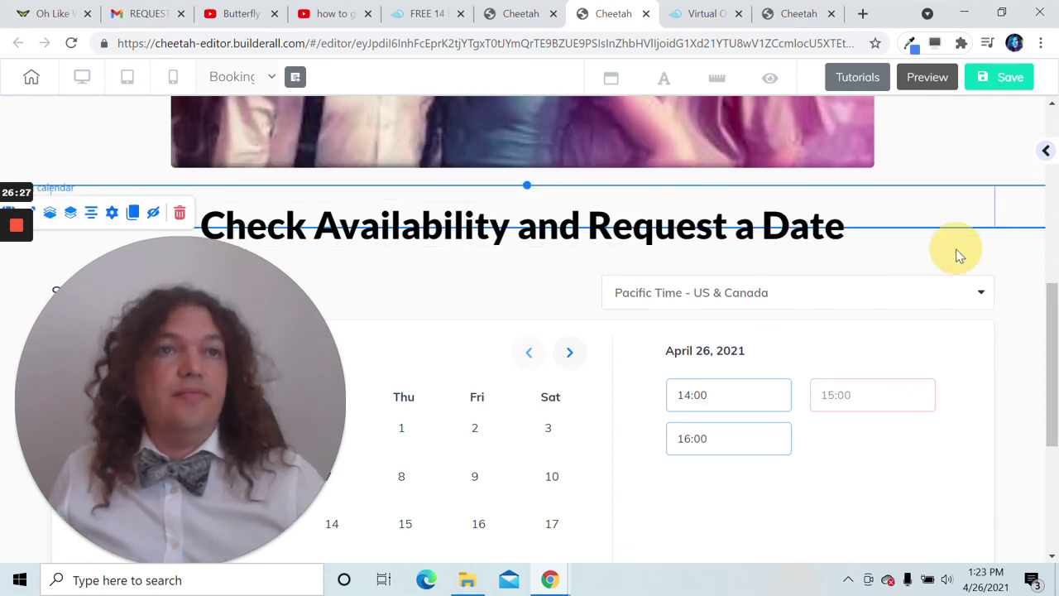
pyautogui.scroll(-4, 295, 402)
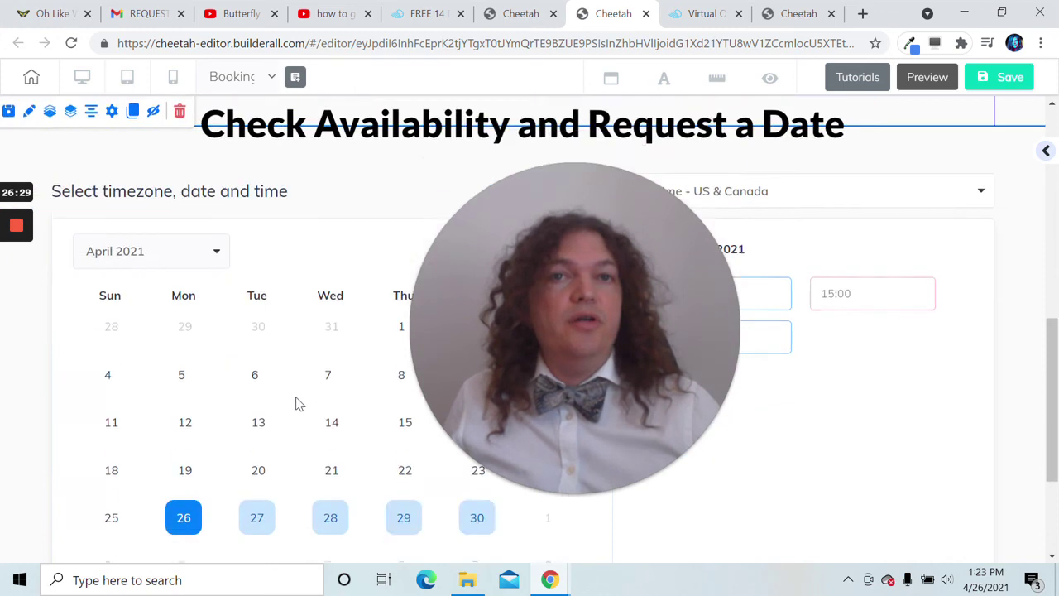
pyautogui.scroll(10, 298, 430)
pyautogui.click(1005, 77)
pyautogui.moveTo(576, 330); pyautogui.dragTo(368, 308)
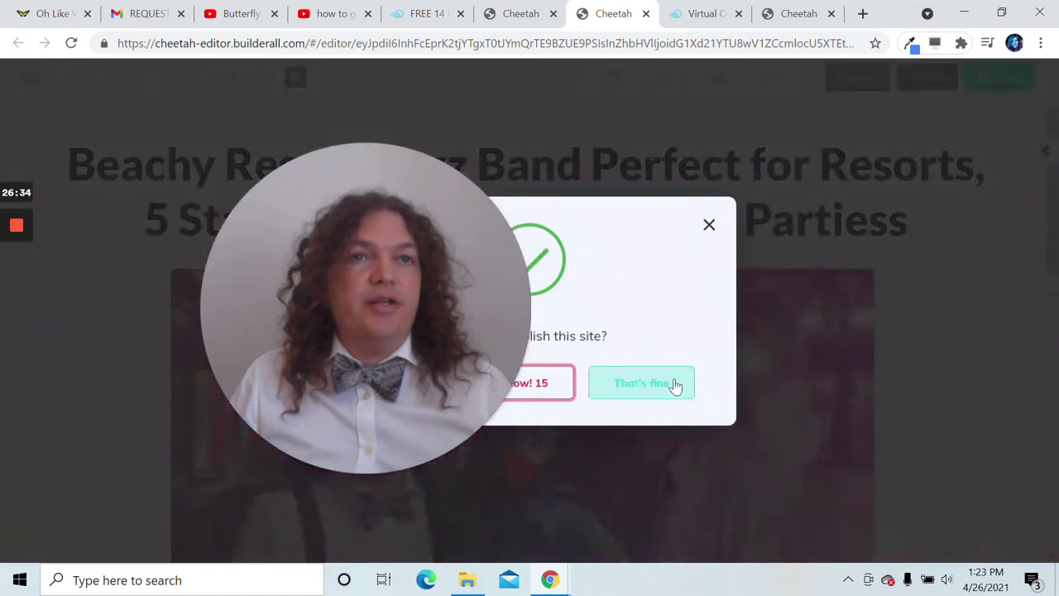
pyautogui.click(672, 385)
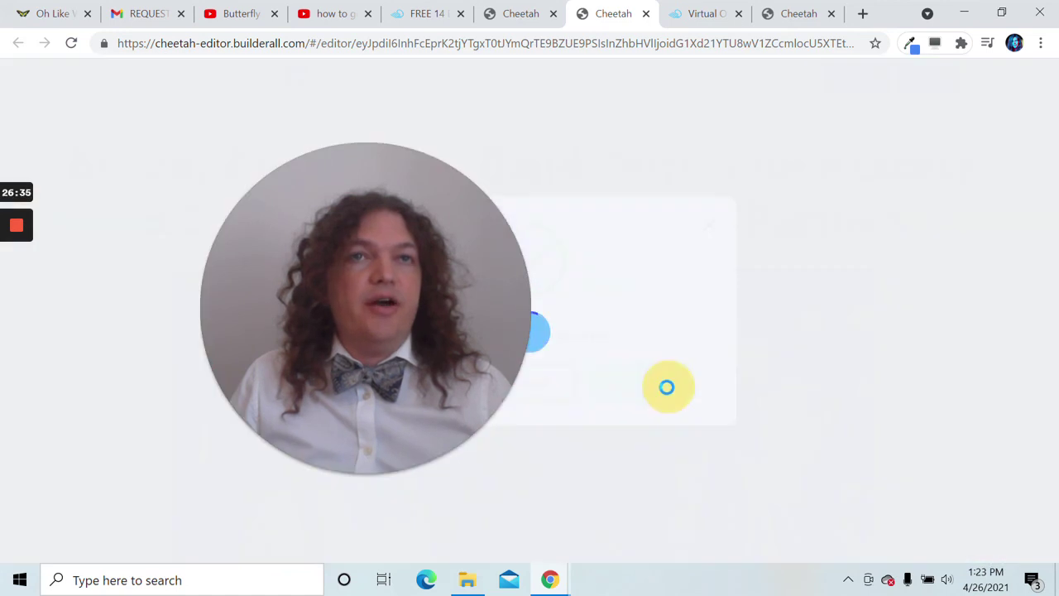
pyautogui.moveTo(309, 340); pyautogui.dragTo(725, 310)
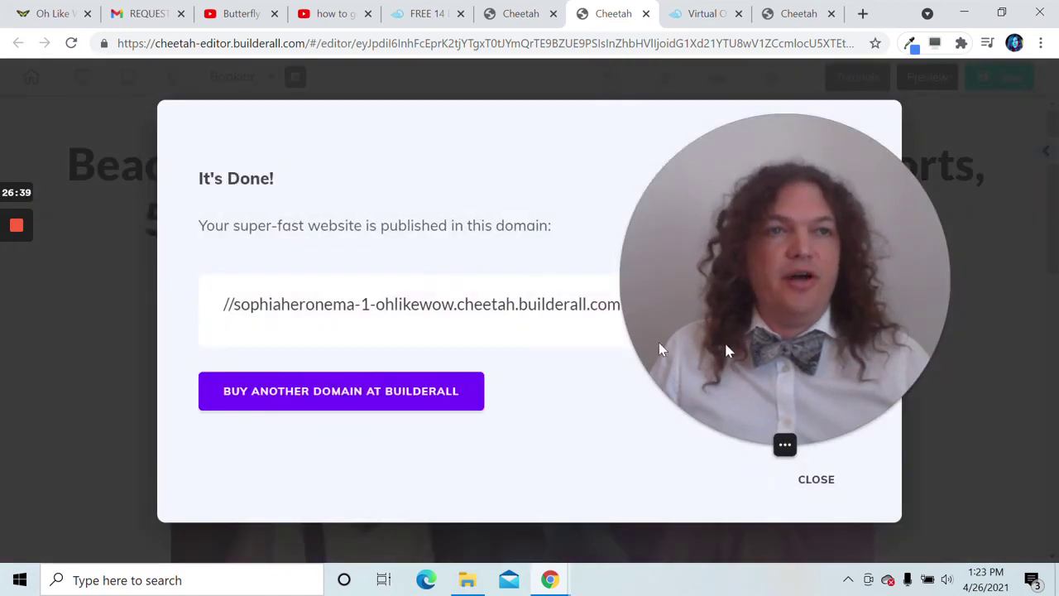
pyautogui.moveTo(659, 347); pyautogui.dragTo(463, 338)
pyautogui.click(794, 480)
pyautogui.moveTo(608, 348); pyautogui.dragTo(662, 432)
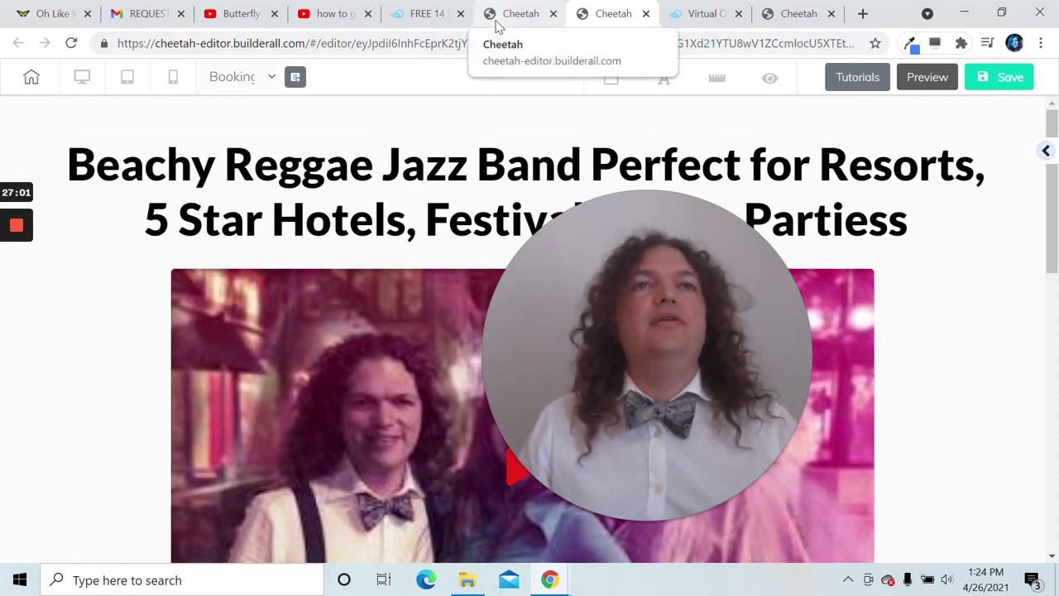
# - Launch Booking Builder from the Virtual Office tool list, then go back to the Virtual Office tab
pyautogui.click(699, 17)
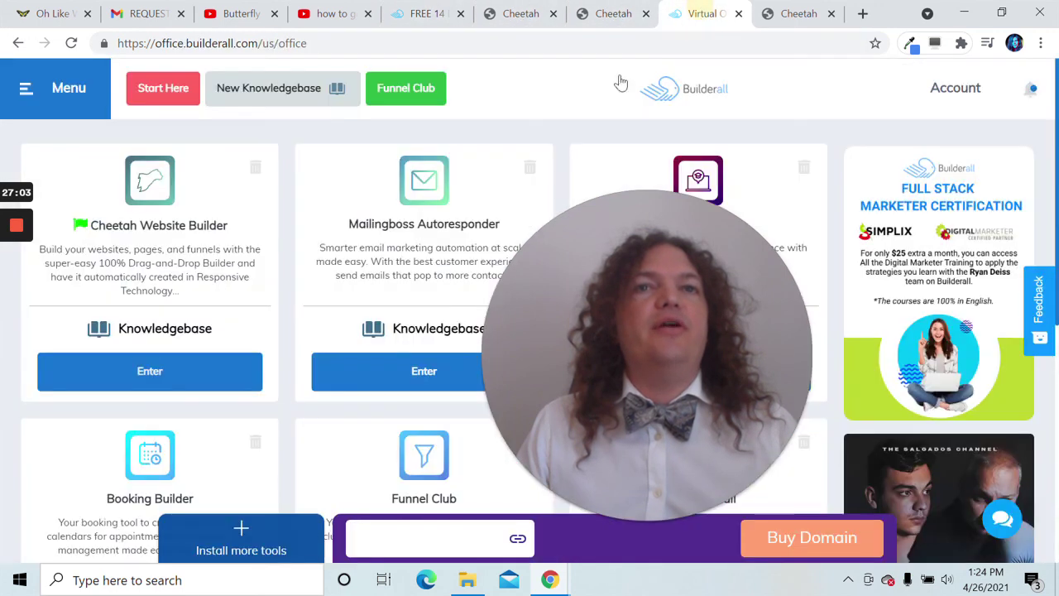
pyautogui.scroll(-2, 406, 248)
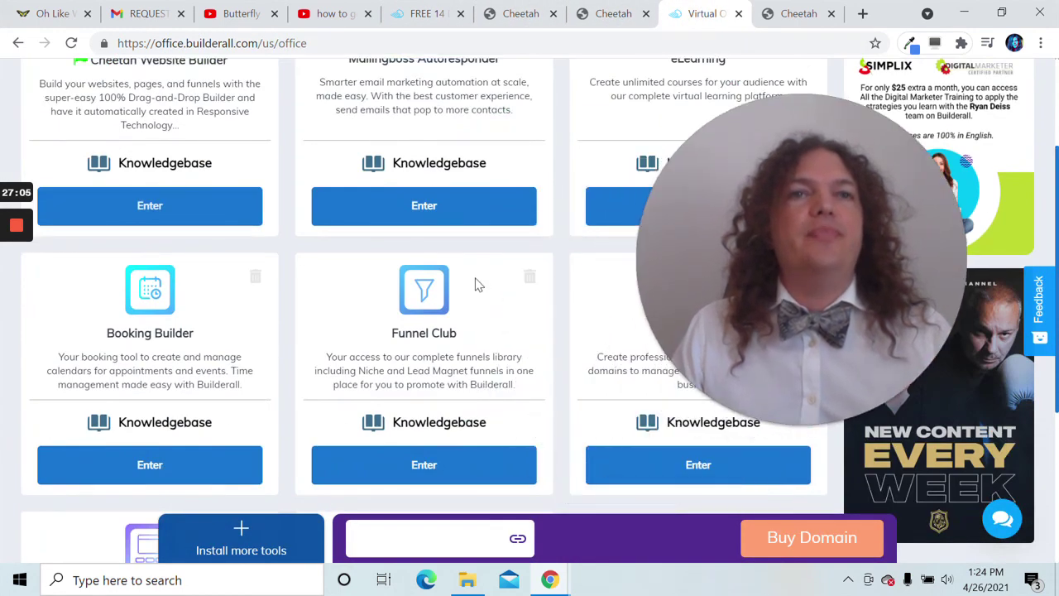
pyautogui.scroll(-4, 475, 282)
pyautogui.scroll(5, 560, 328)
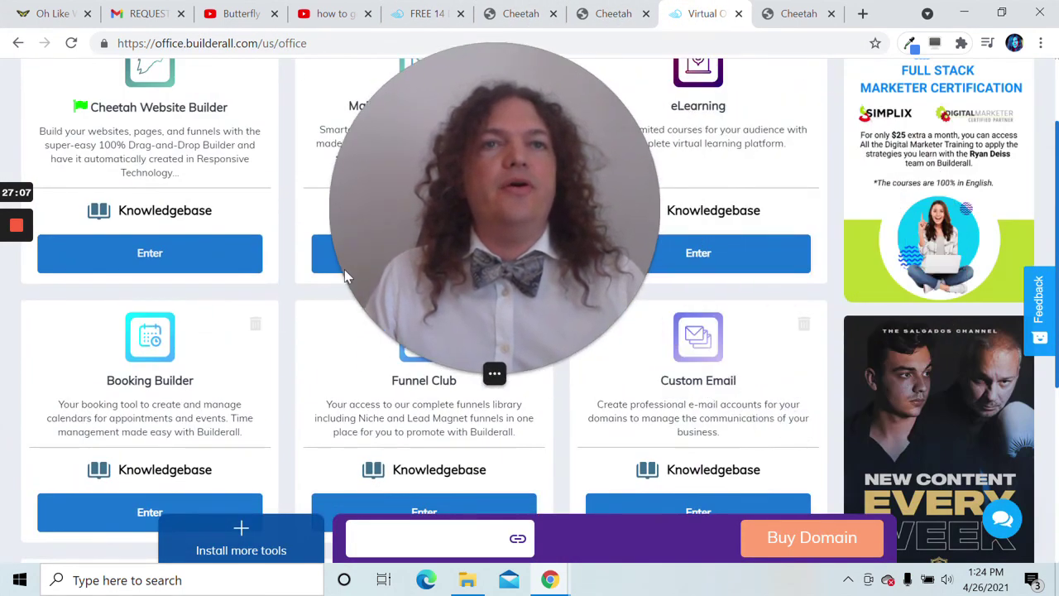
pyautogui.scroll(2, 345, 269)
pyautogui.scroll(-1, 382, 259)
pyautogui.scroll(-2, 302, 330)
pyautogui.scroll(-2, 303, 330)
pyautogui.click(185, 302)
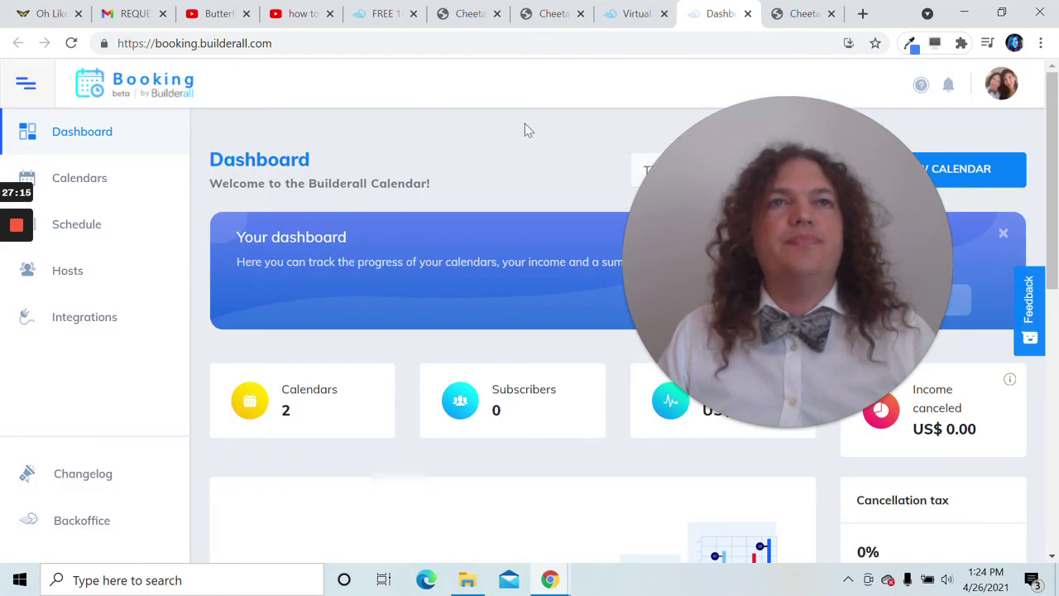
pyautogui.click(637, 14)
pyautogui.scroll(5, 998, 187)
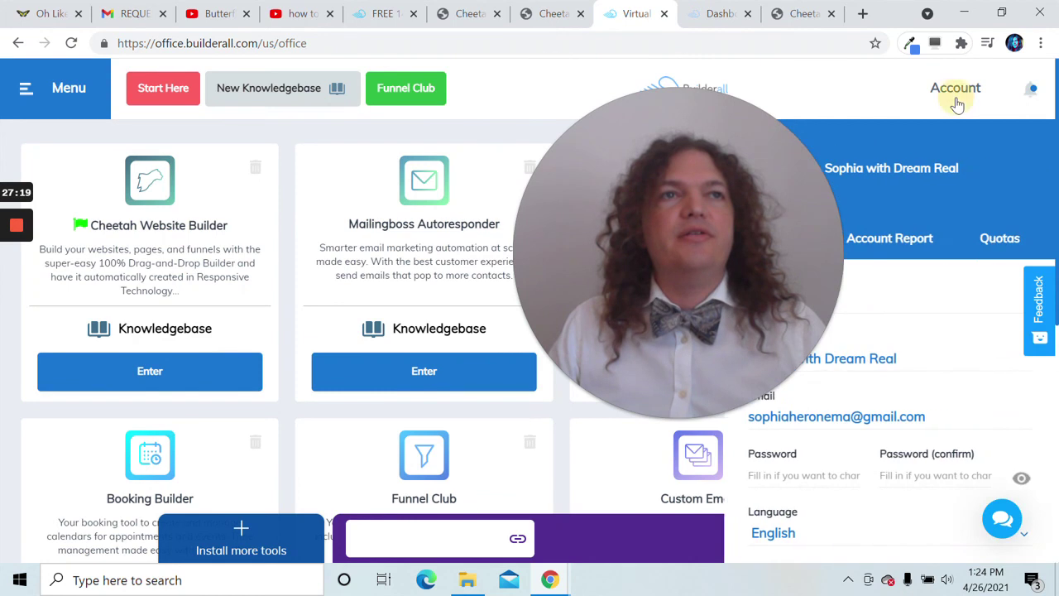
pyautogui.moveTo(773, 234); pyautogui.dragTo(746, 284)
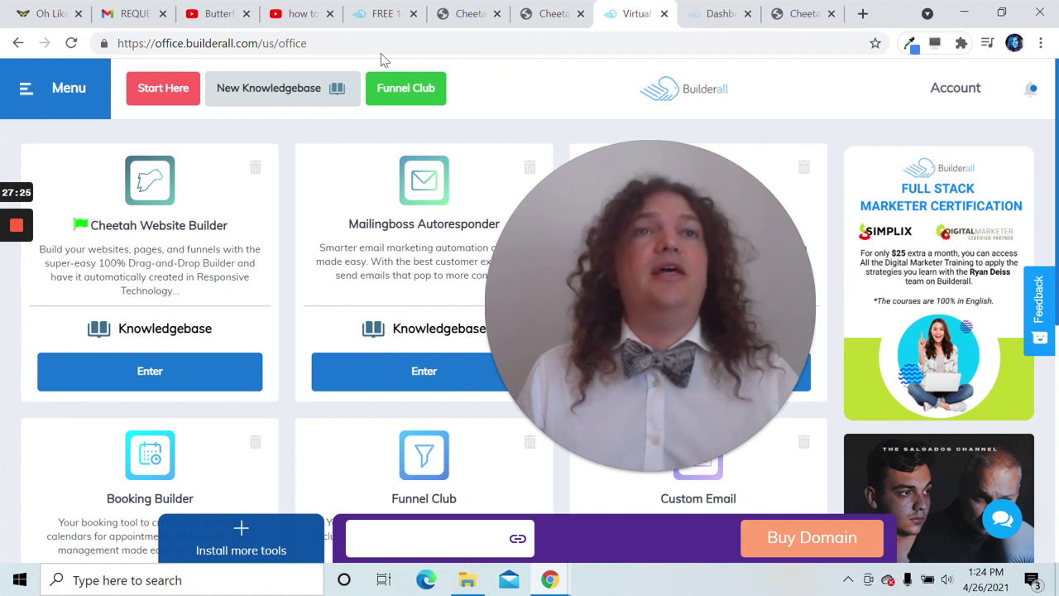
# - Open the Day 3 'Set up Your Booking Calendar' lesson, then switch to the YouTube video
pyautogui.click(360, 20)
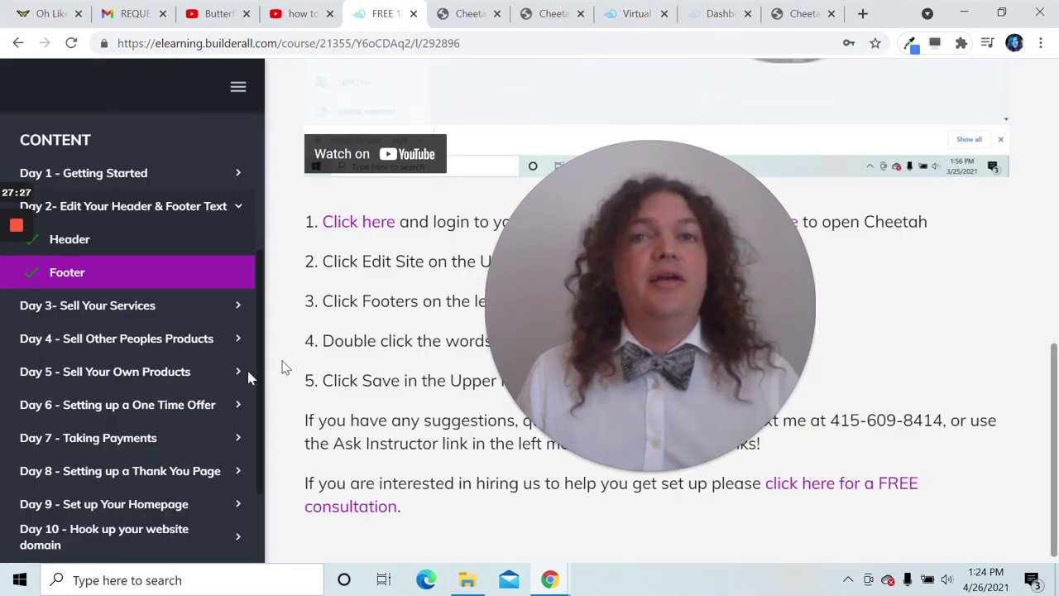
pyautogui.moveTo(682, 360); pyautogui.dragTo(809, 306)
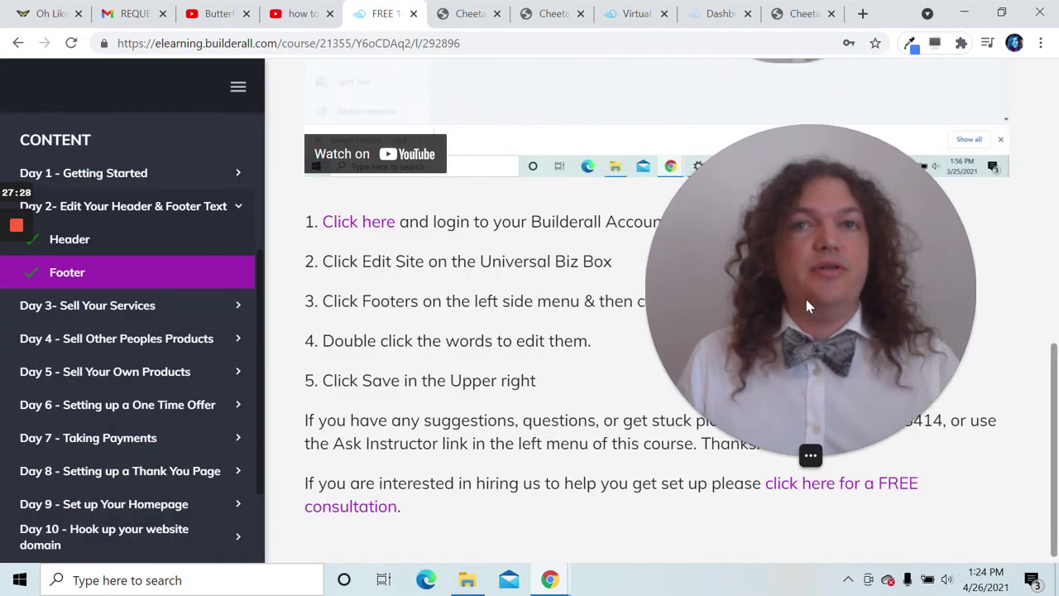
pyautogui.click(220, 312)
pyautogui.scroll(-1, 133, 341)
pyautogui.click(161, 356)
pyautogui.scroll(-2, 298, 380)
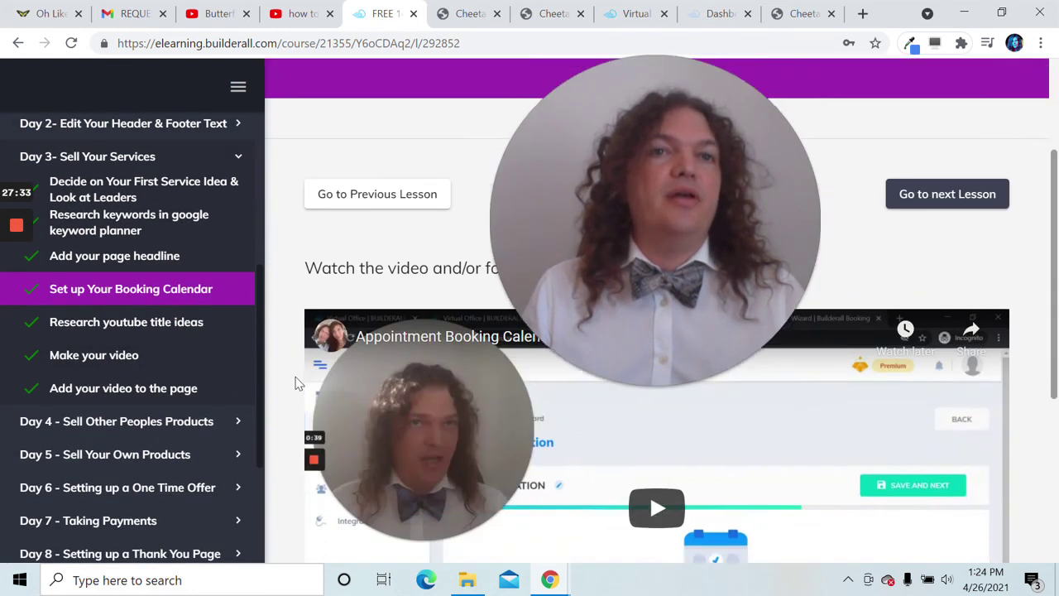
pyautogui.scroll(-4, 298, 381)
pyautogui.moveTo(617, 369); pyautogui.dragTo(453, 522)
pyautogui.scroll(4, 761, 508)
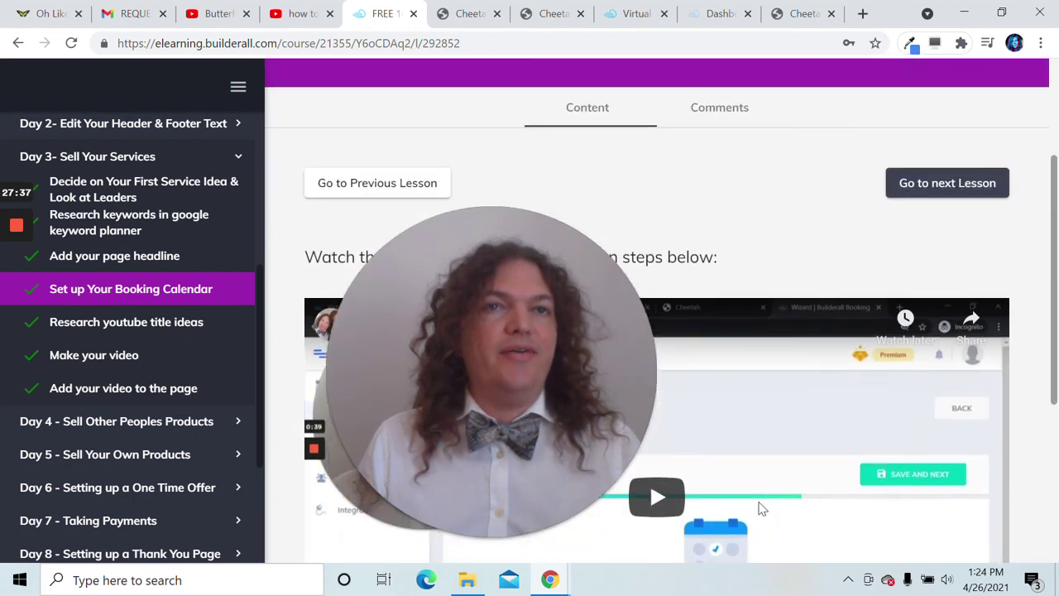
pyautogui.moveTo(534, 426); pyautogui.dragTo(678, 352)
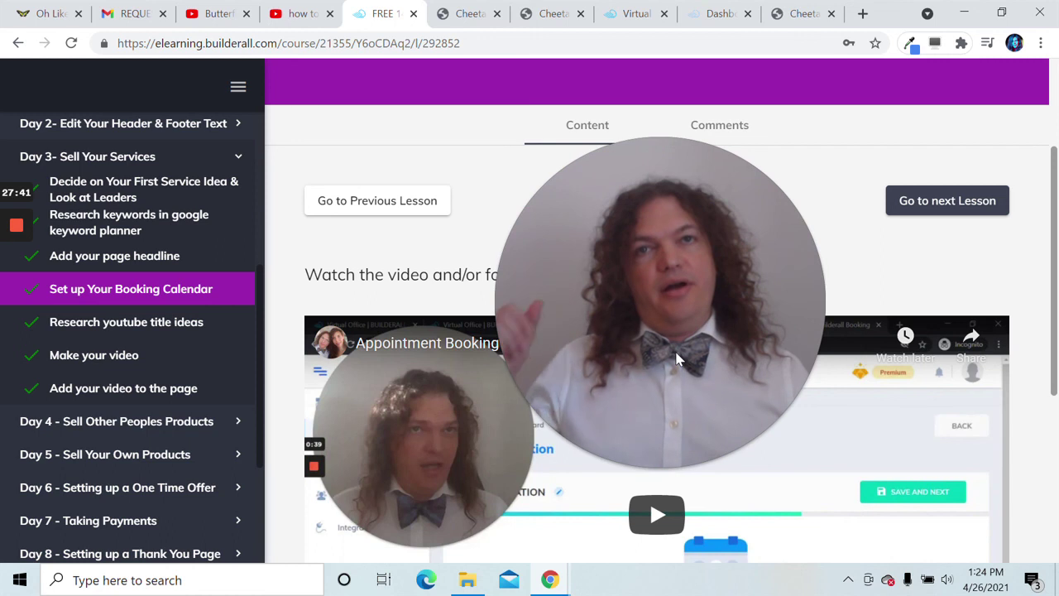
pyautogui.scroll(2, 546, 319)
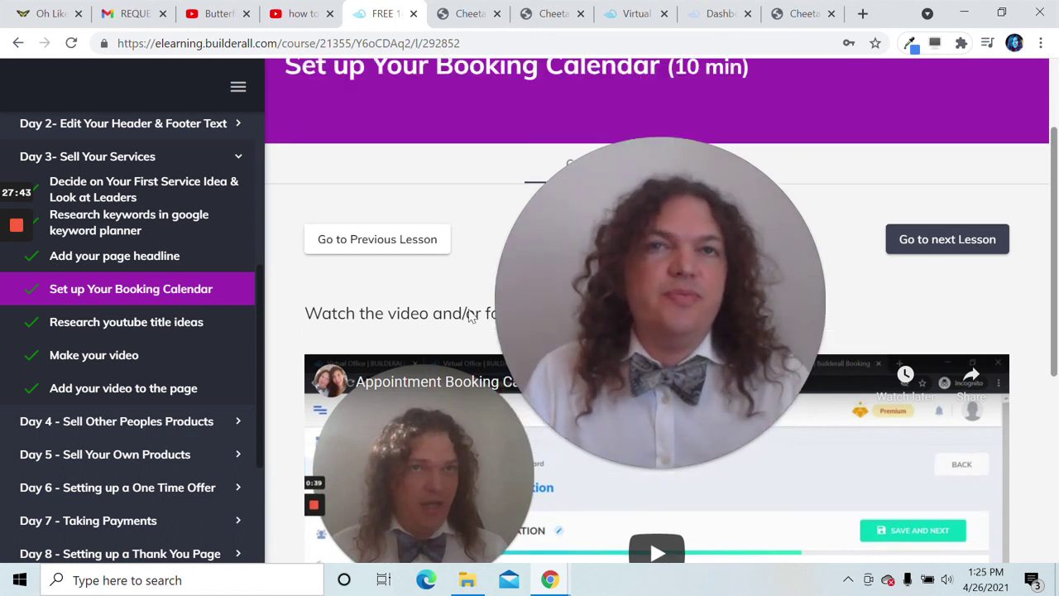
pyautogui.scroll(-2, 468, 314)
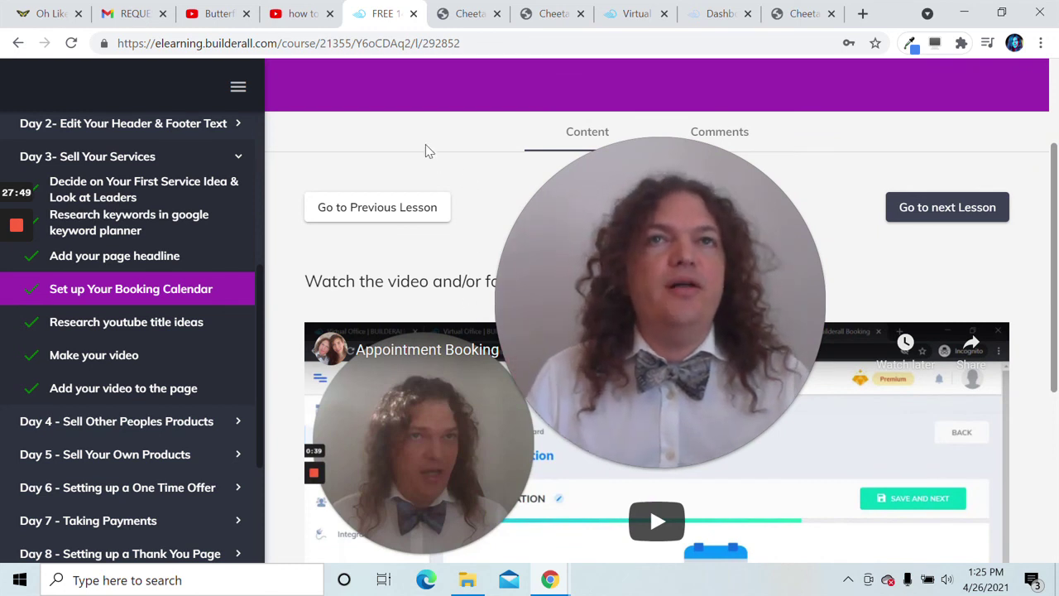
pyautogui.click(314, 22)
pyautogui.moveTo(569, 303); pyautogui.dragTo(846, 326)
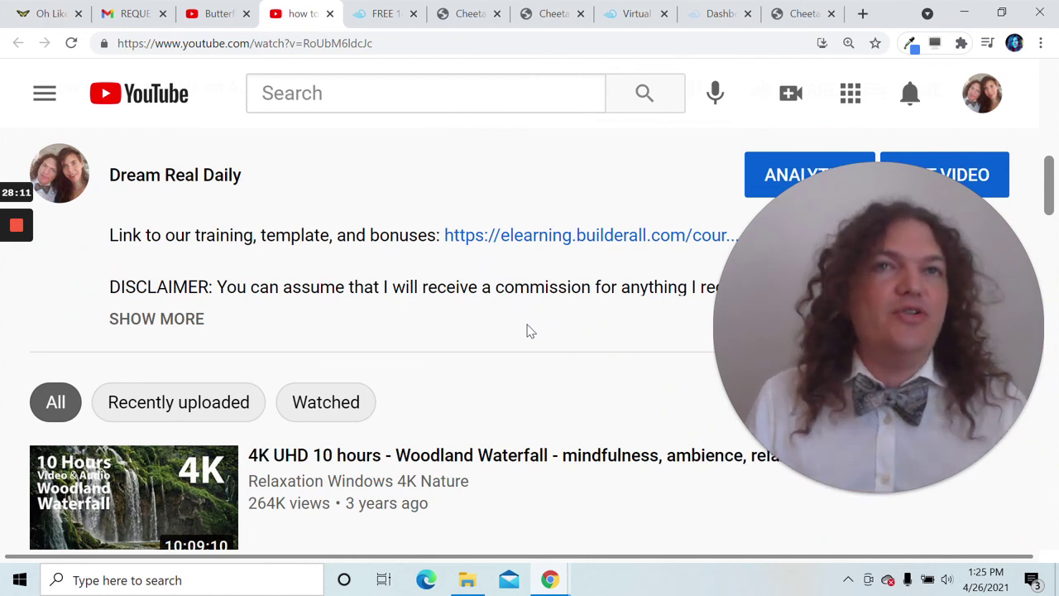
# - Return from the YouTube video to the Oh Like WOW homepage tab
pyautogui.click(54, 14)
pyautogui.moveTo(911, 307); pyautogui.dragTo(590, 358)
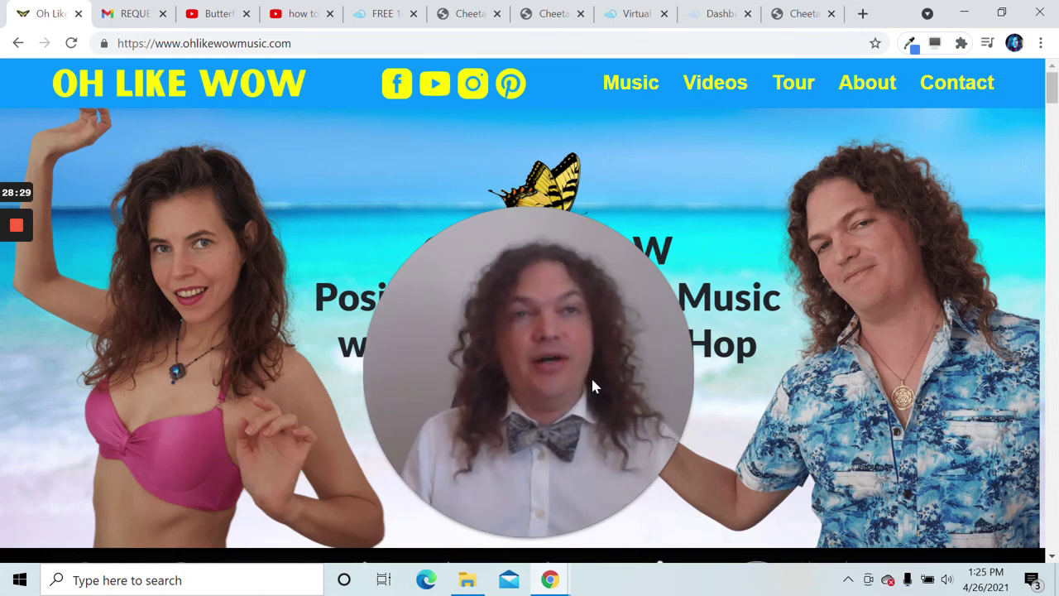
pyautogui.moveTo(590, 383)
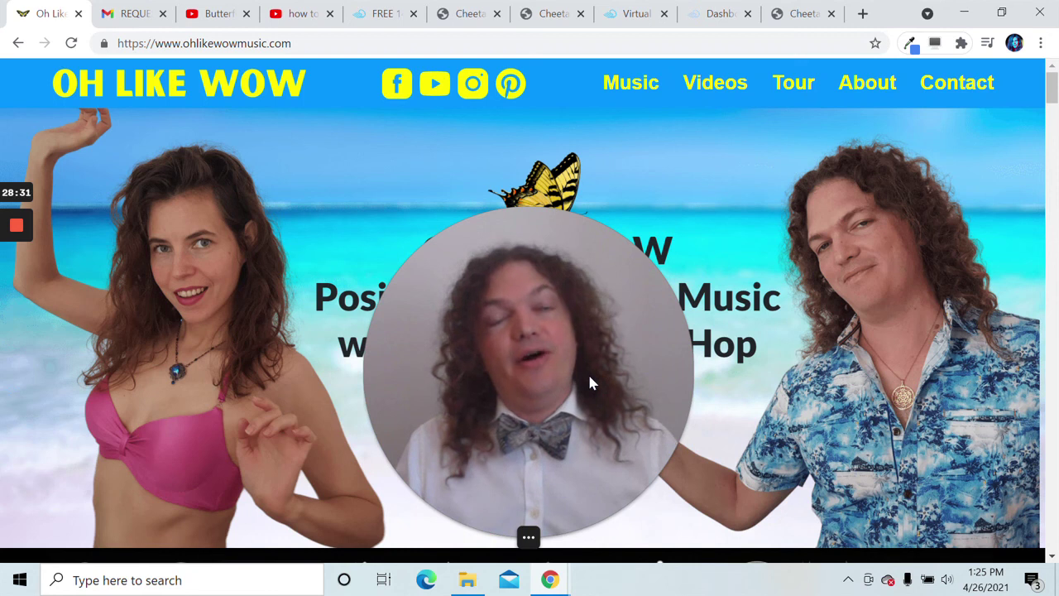